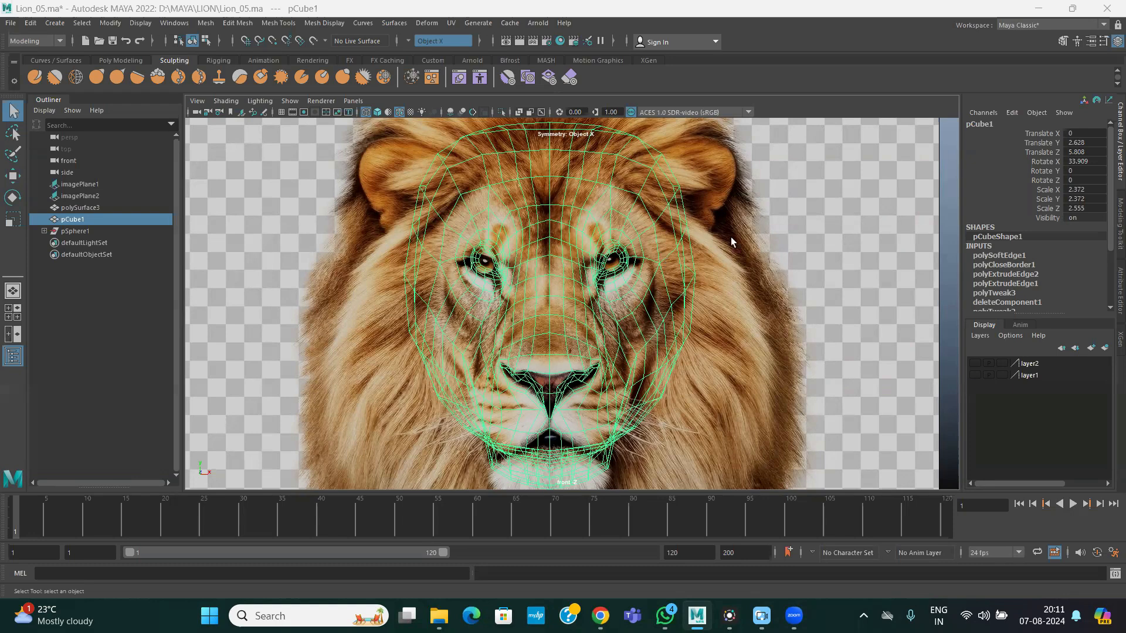
Select the lion head mesh in the perspective view and turn on the display of image planes there
left_click(779, 214)
key("space")
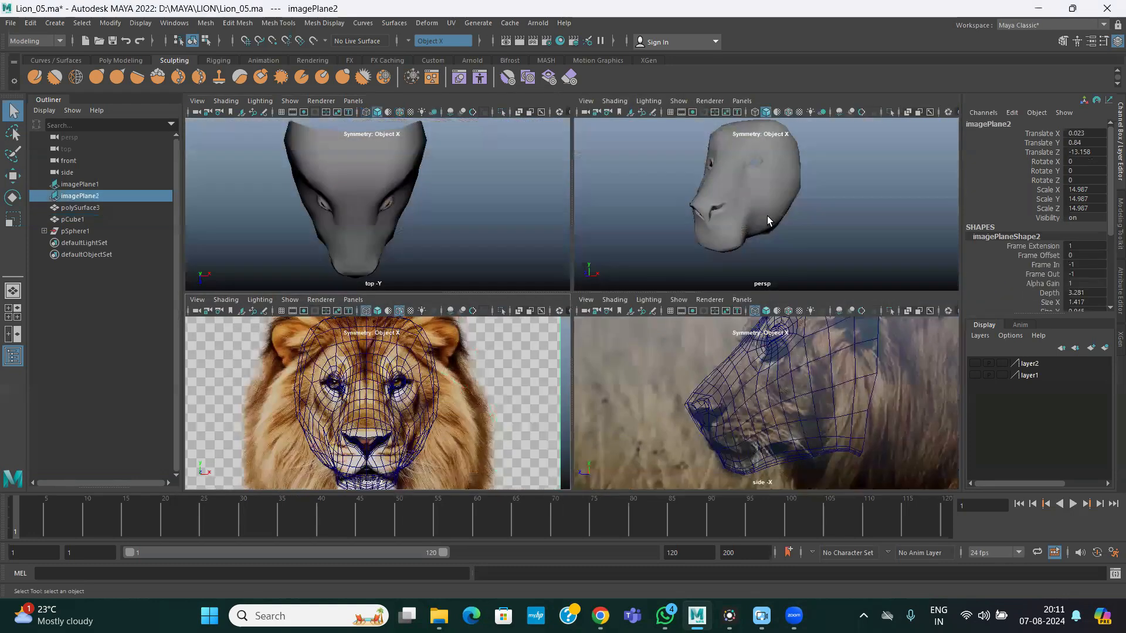
key("space")
left_click_drag(463, 251, 613, 258, "alt")
right_click_drag(614, 258, 674, 270, "alt")
middle_click_drag(674, 269, 701, 315, "alt")
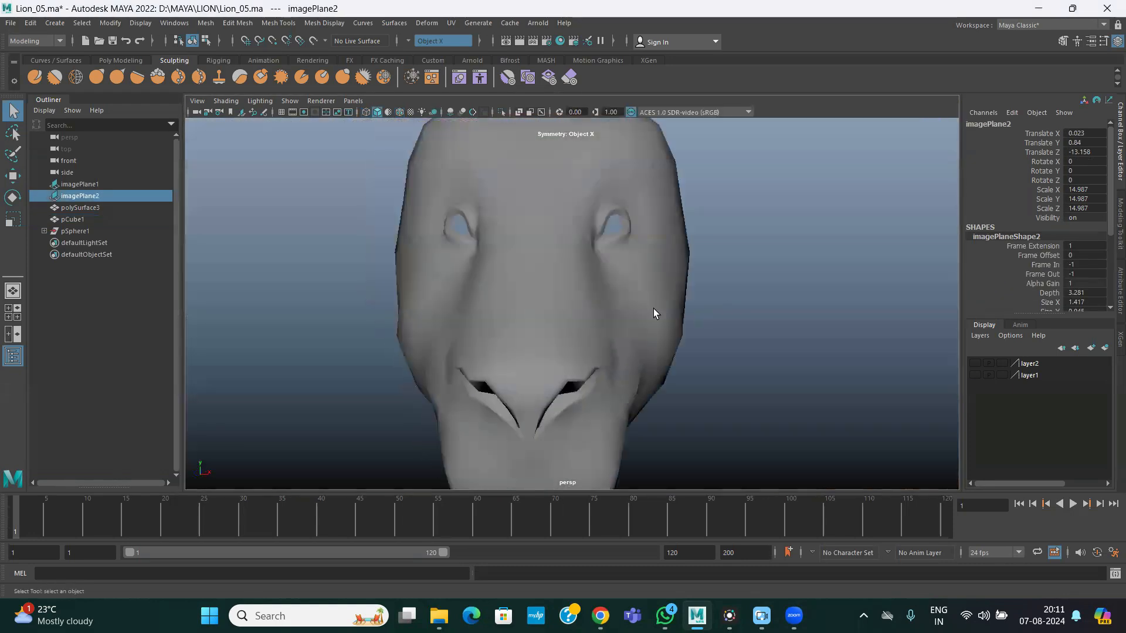
left_click_drag(701, 314, 506, 350, "alt")
left_click(503, 350)
scroll(526, 261, "down", 5)
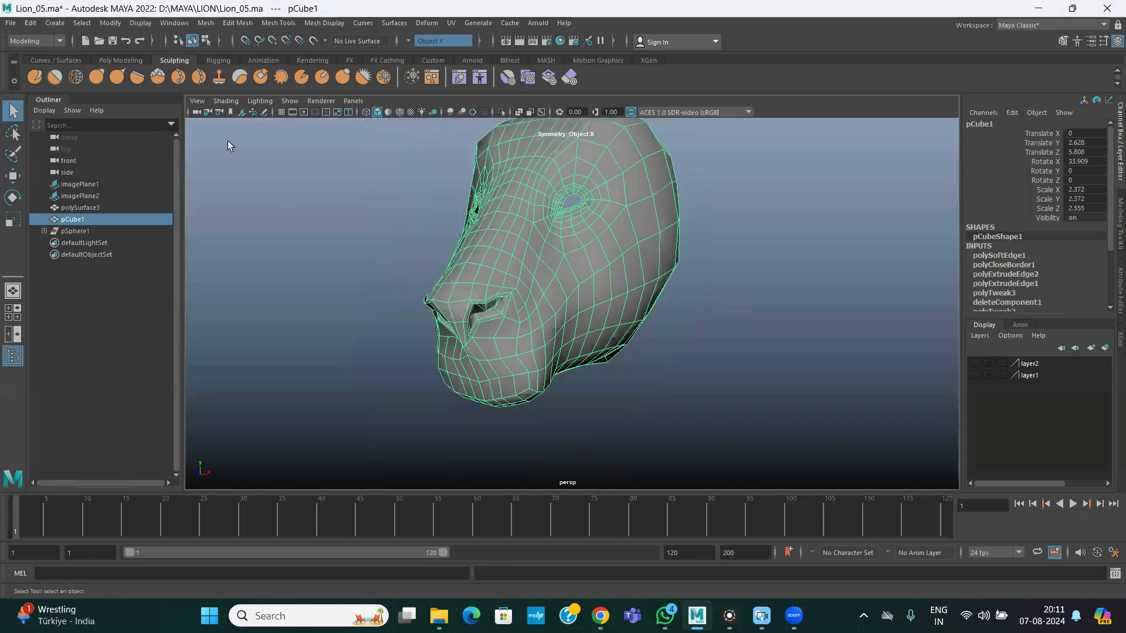
left_click(290, 100)
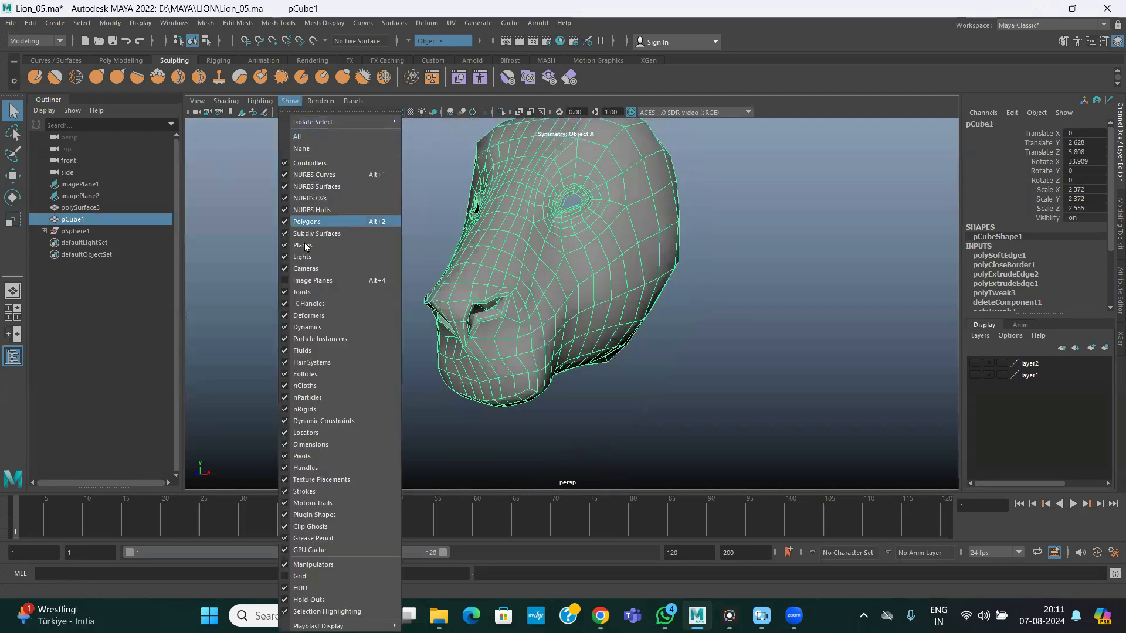
left_click(313, 283)
scroll(650, 284, "down", 8)
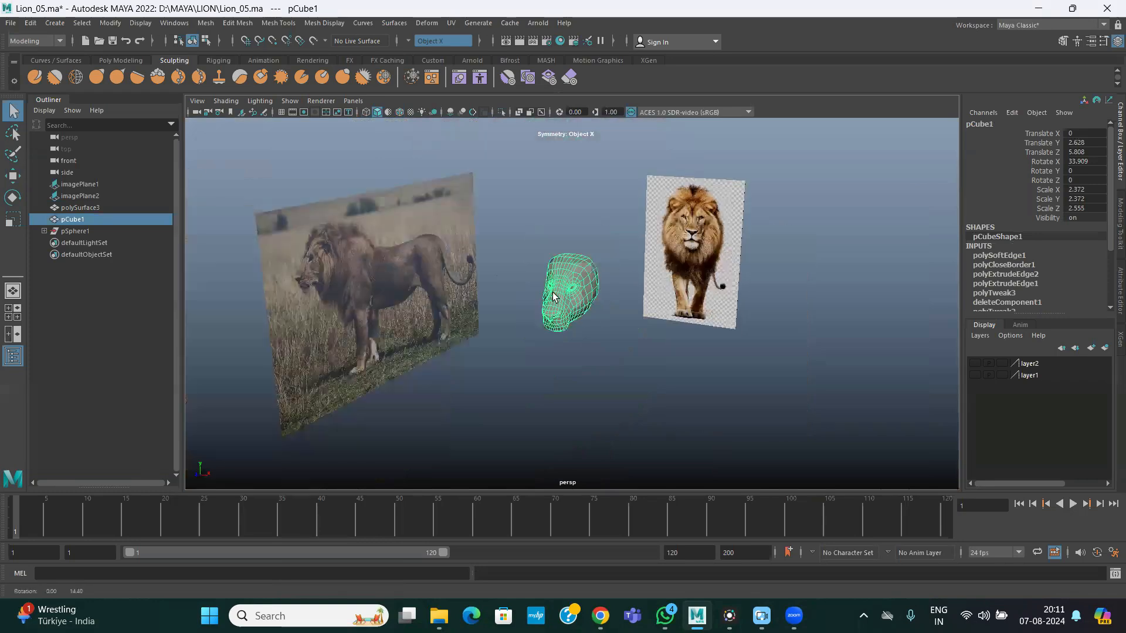
left_click_drag(539, 292, 511, 351, "alt")
Move the front lion reference image plane forward along Z to 6.195 so that it cuts through the head mesh
key("space")
key("space")
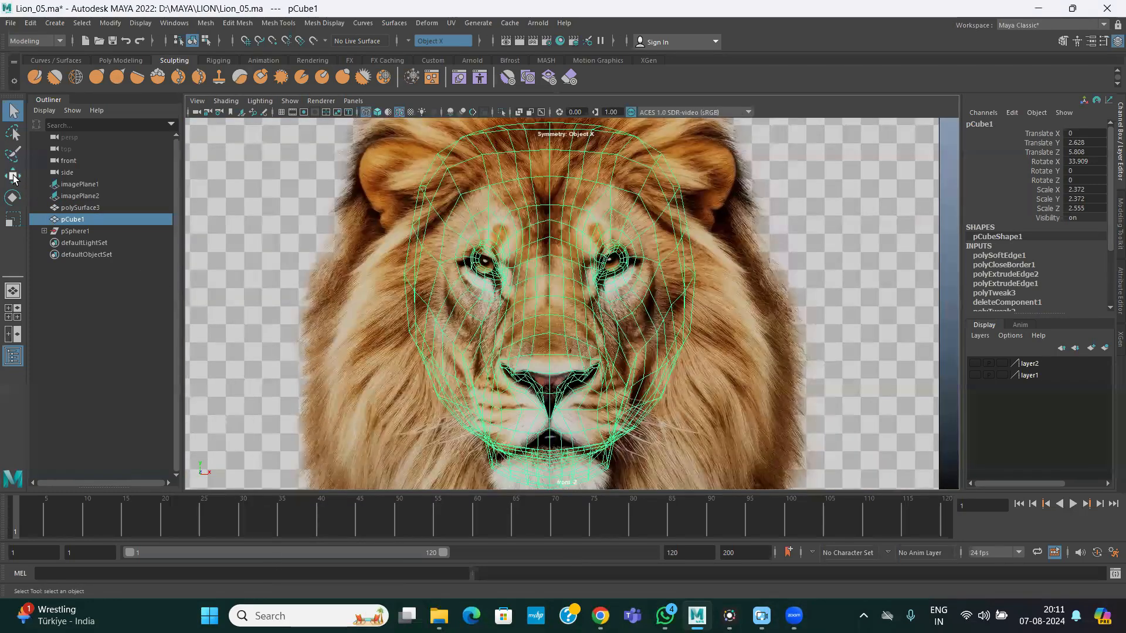
left_click(13, 176)
scroll(498, 378, "up", 4)
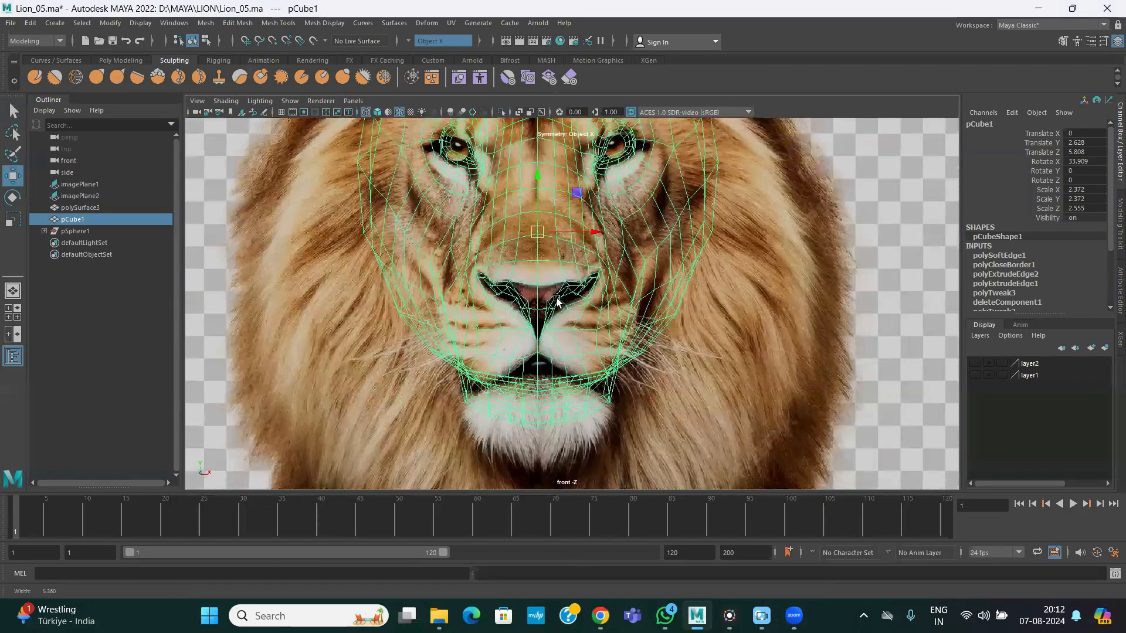
scroll(531, 270, "up", 2)
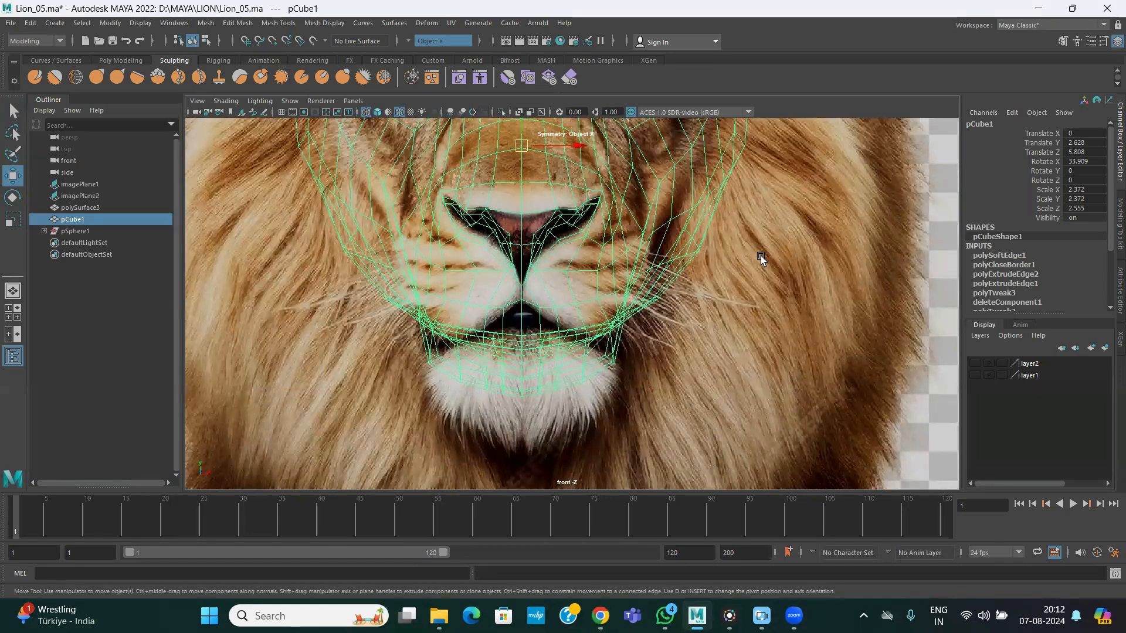
key("space")
left_click(827, 185)
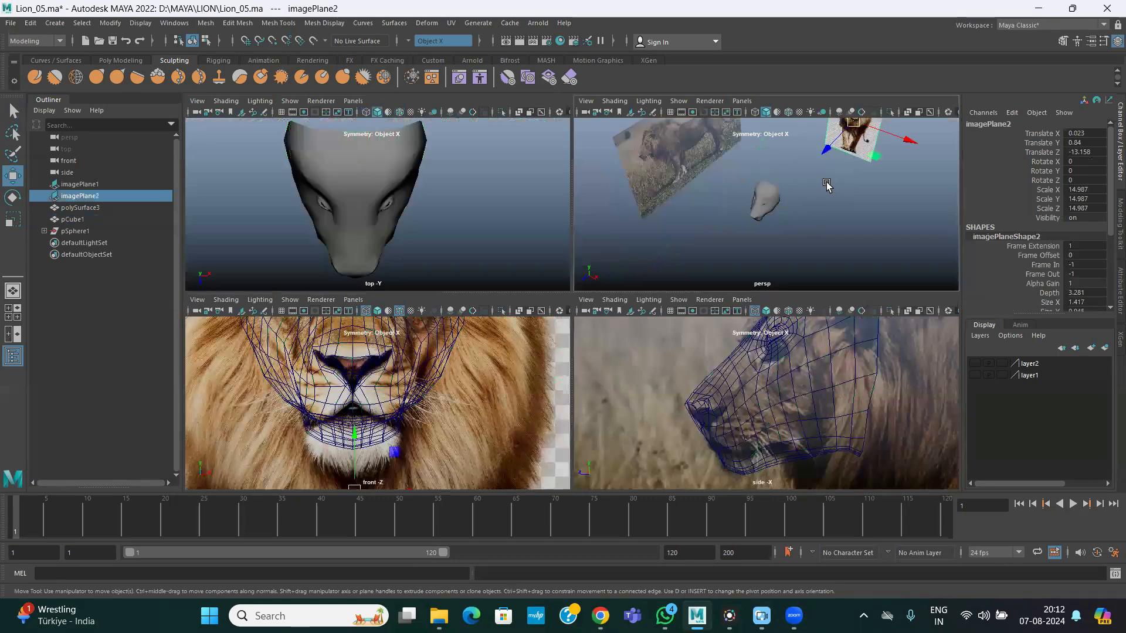
middle_click_drag(793, 179, 709, 249)
left_click_drag(709, 248, 707, 252)
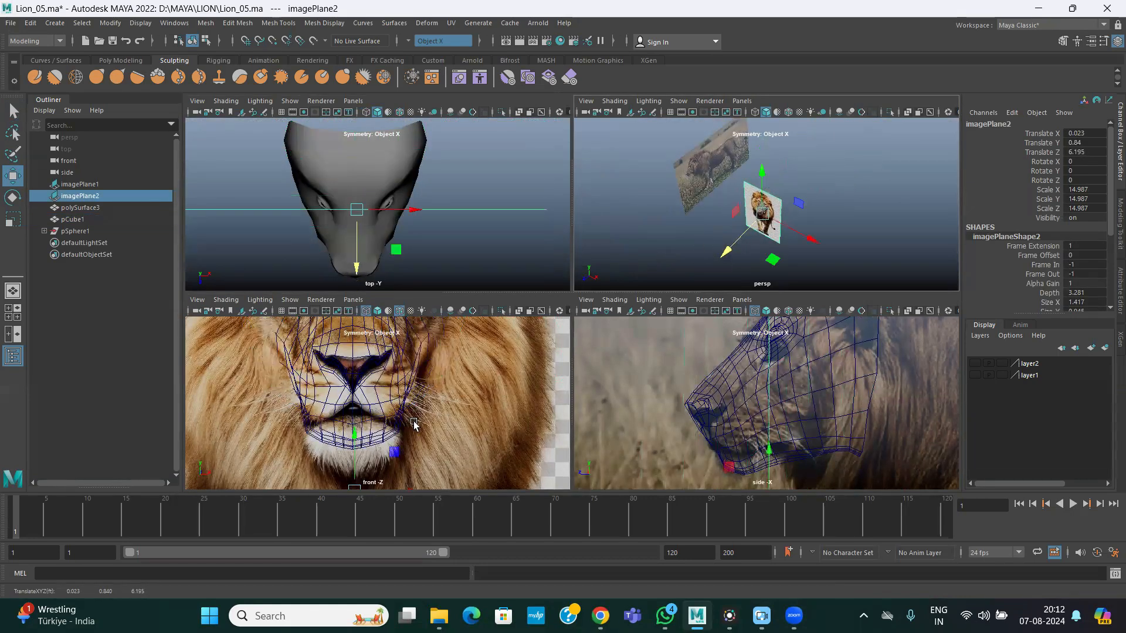
Switch the head mesh to vertex editing and enable soft selection with a small falloff radius around the mouth
left_click(395, 406)
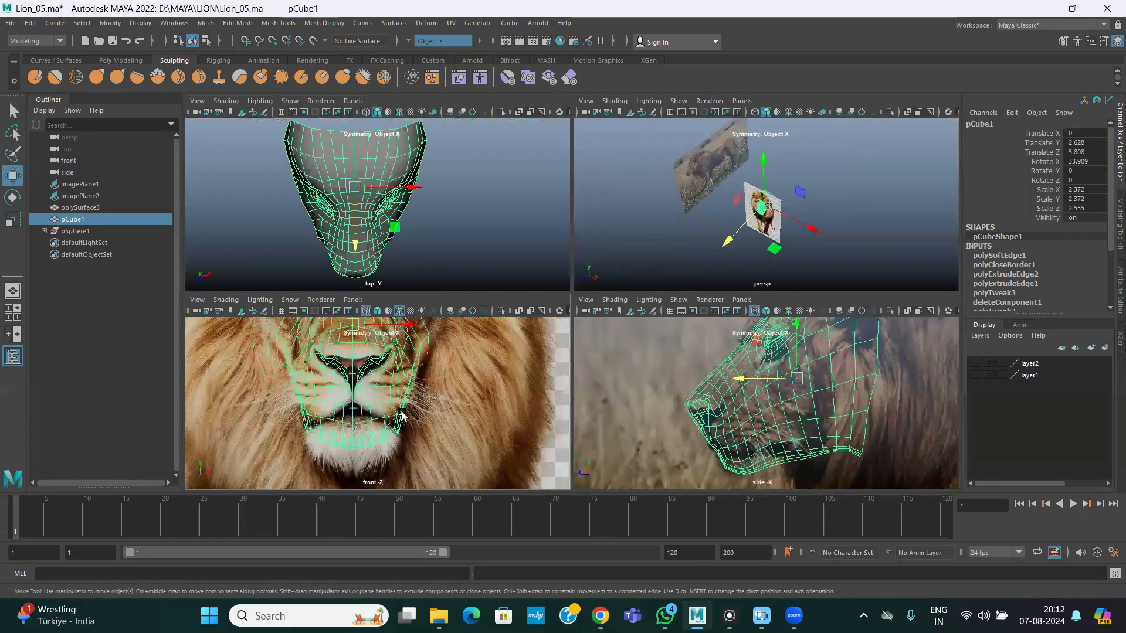
key("space")
key("space")
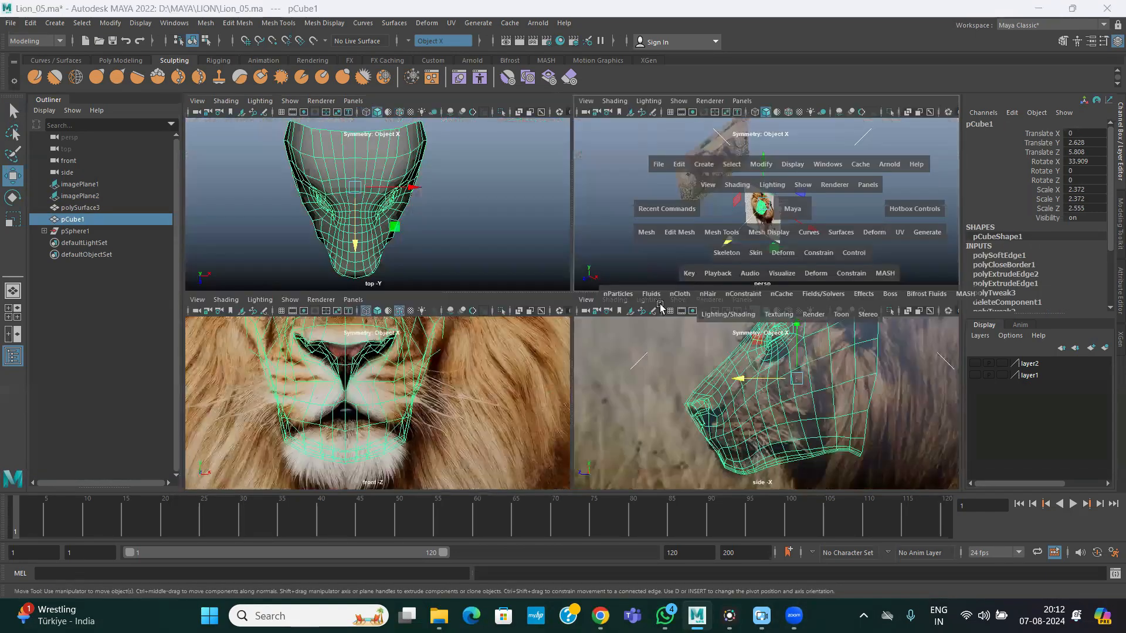
key("space")
left_click_drag(745, 365, 457, 352, "alt")
key("space")
key("space")
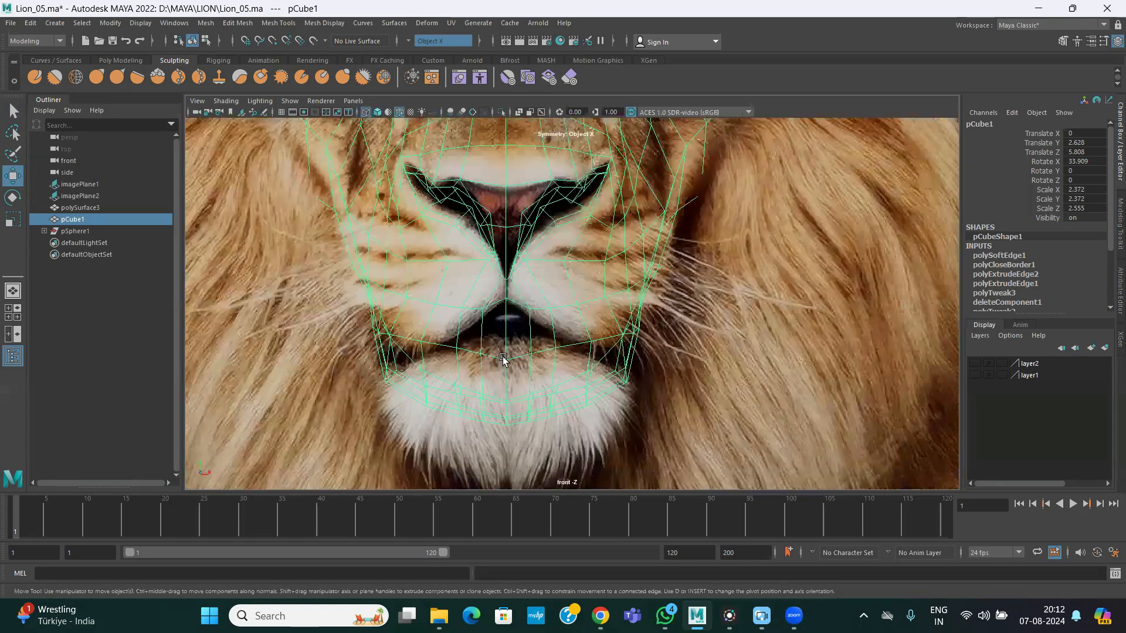
right_click_drag(526, 308, 517, 367)
left_click(502, 354)
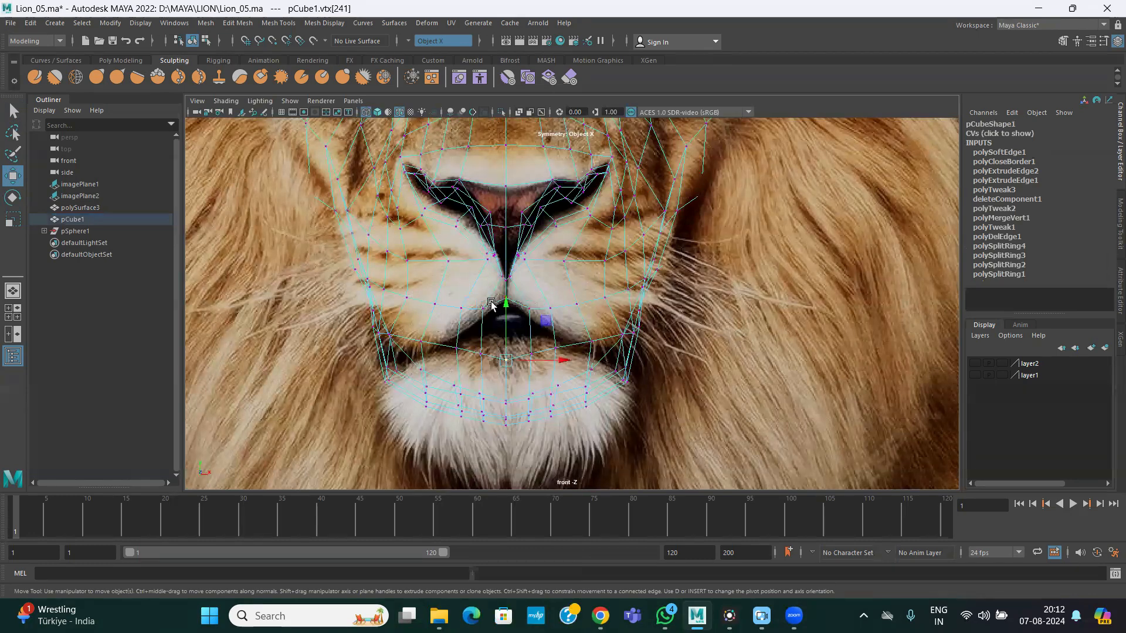
left_click(527, 306)
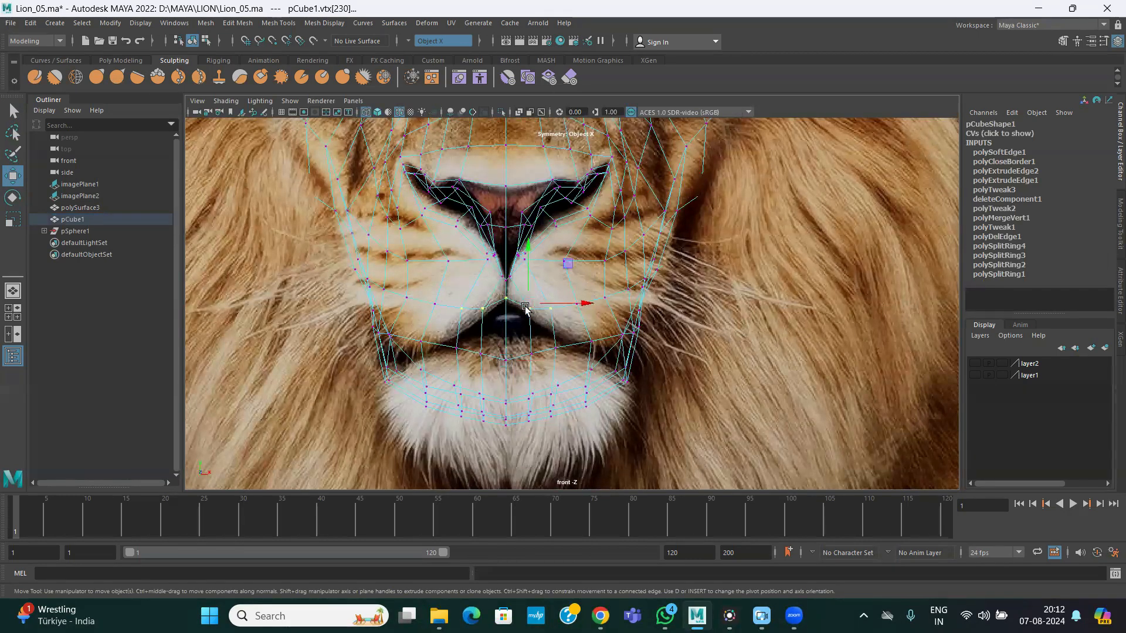
key("b")
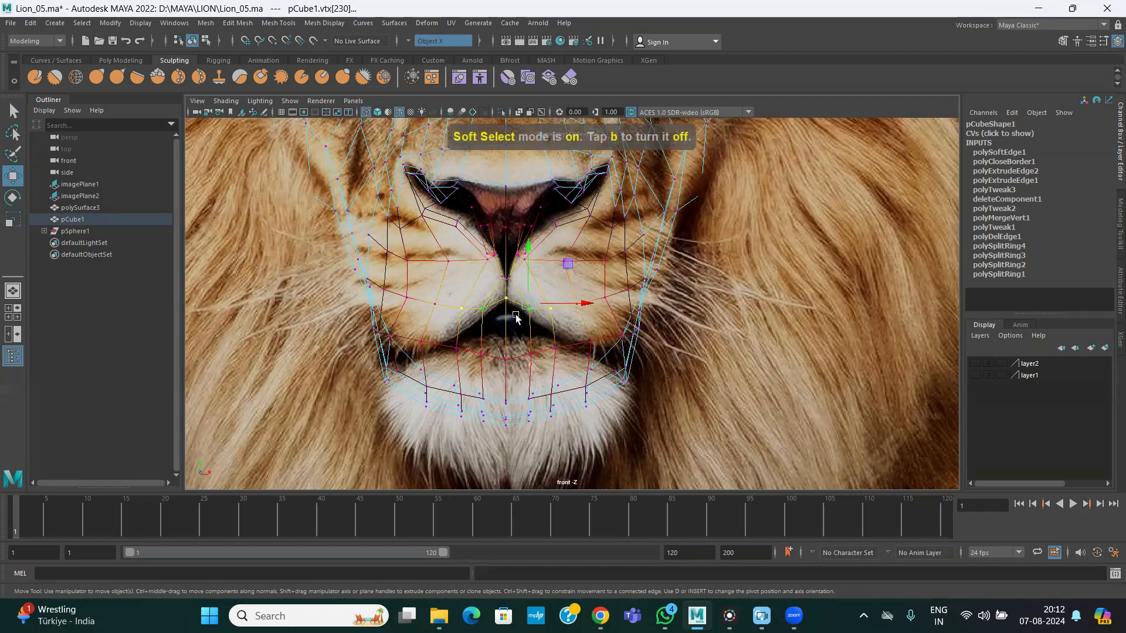
left_click_drag(473, 296, 510, 319)
key("b")
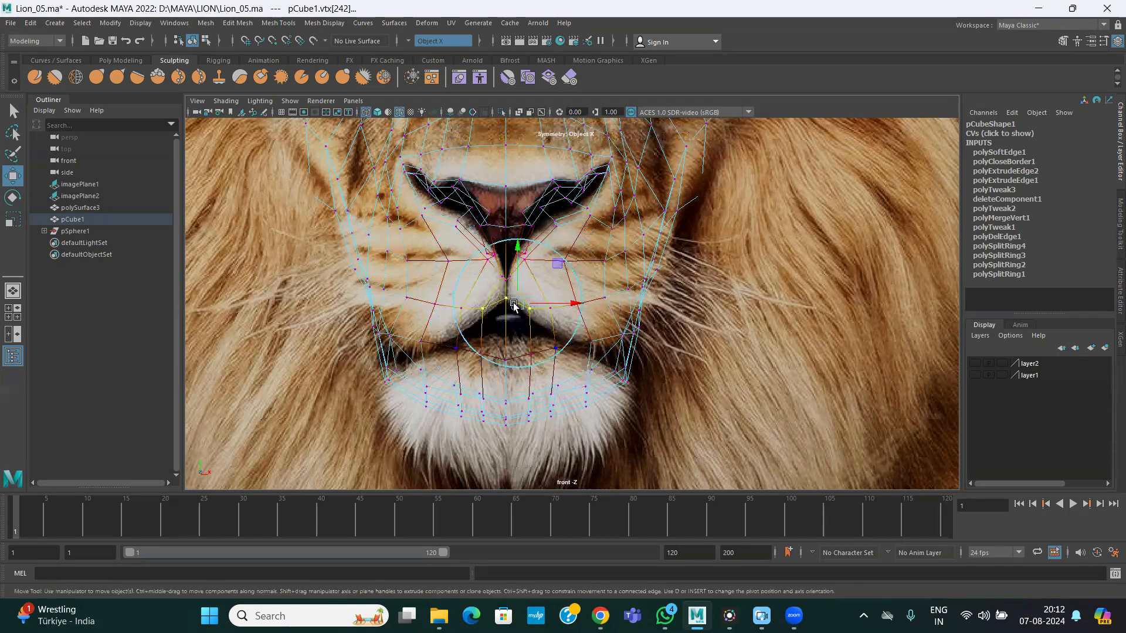
Raise the centre vertex of the mouth line into the dark mouth opening of the front reference
left_click(506, 359)
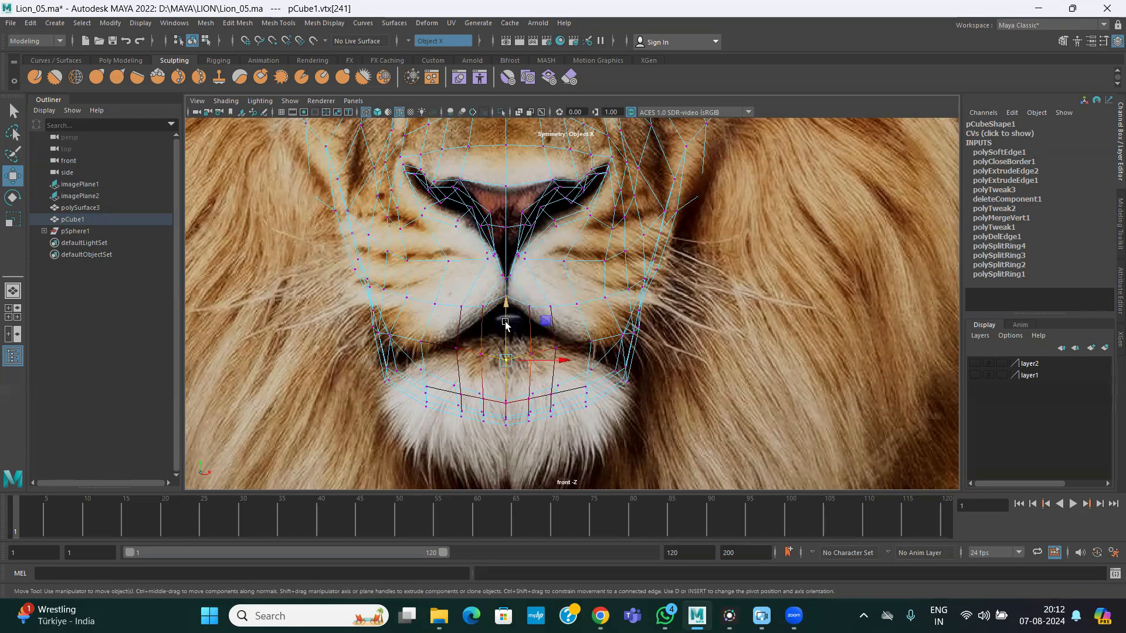
left_click_drag(505, 324, 509, 282)
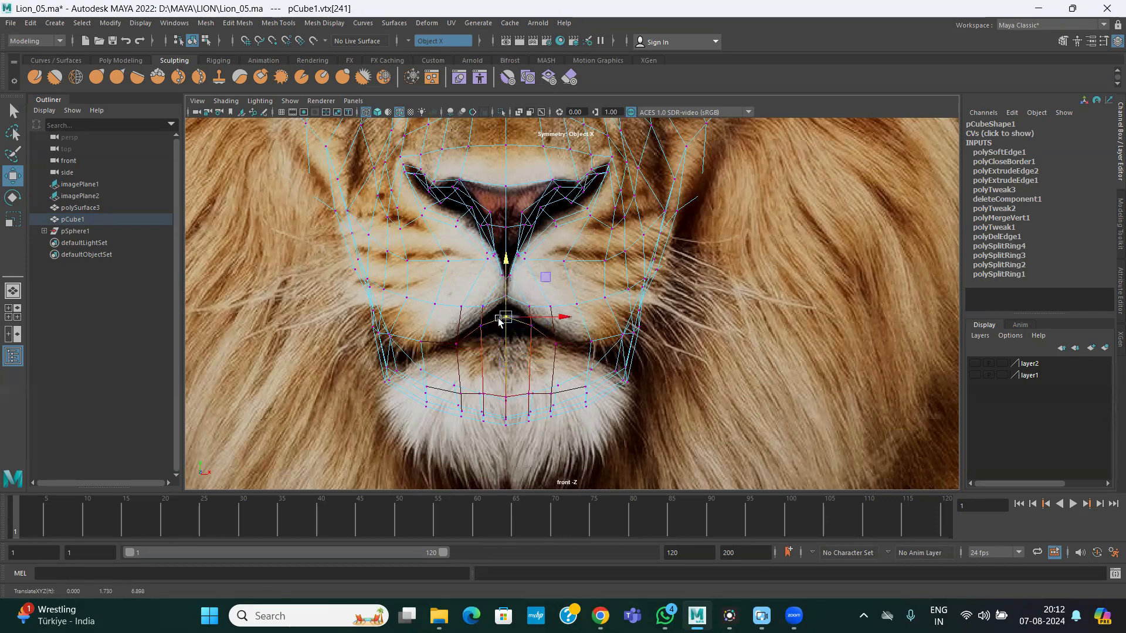
middle_click_drag(709, 415, 658, 399, "alt")
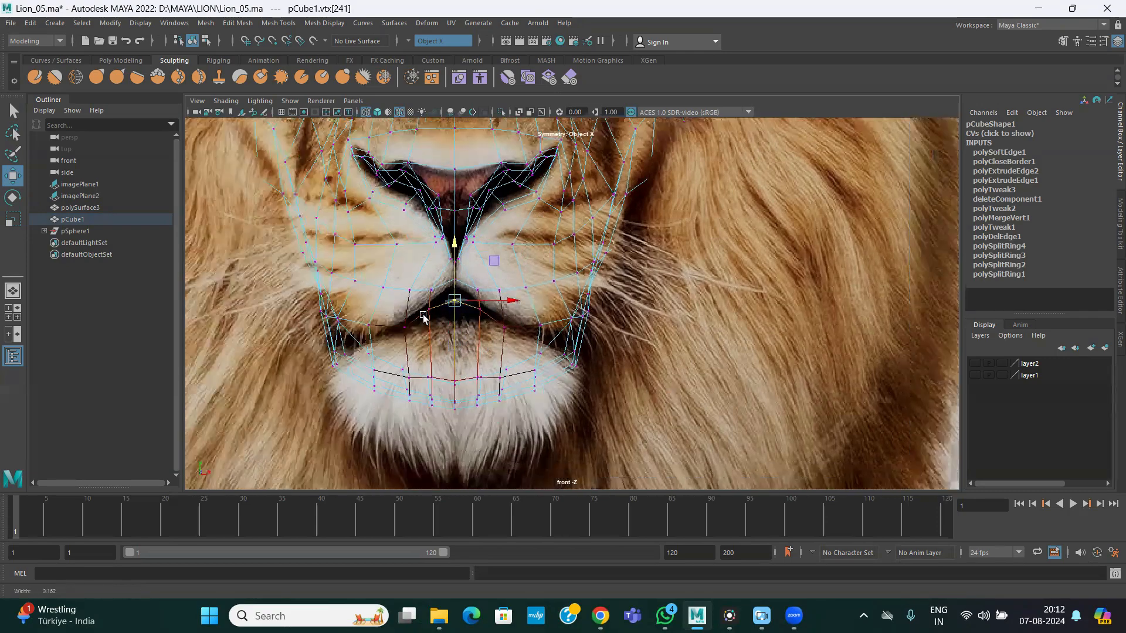
scroll(424, 317, "up", 3)
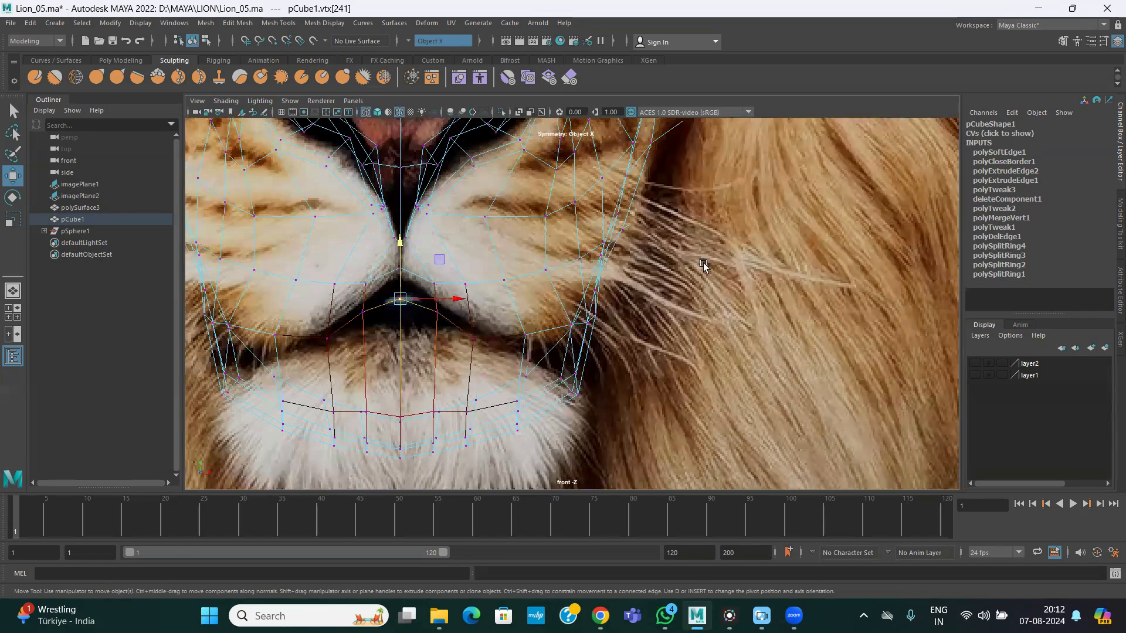
Hide the image planes in the perspective view
key("space")
key("space")
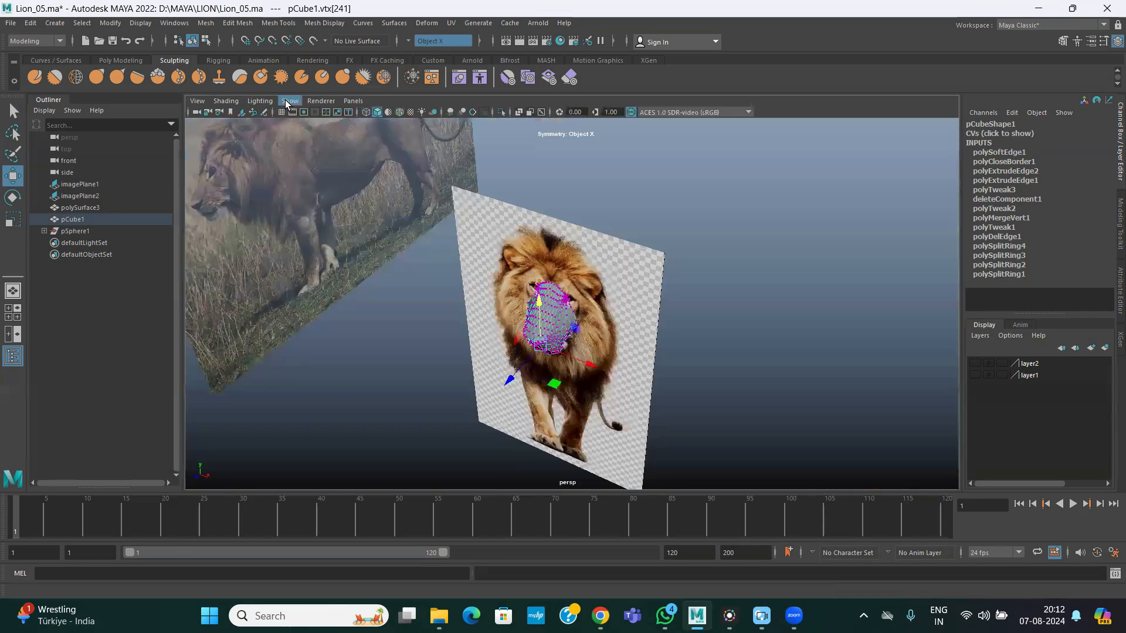
left_click(289, 101)
left_click(327, 284)
Pull the centre mouth vertex forward along Z and fit it to the lip profile in the side reference
right_click_drag(598, 358, 819, 427, "alt")
left_click_drag(627, 363, 578, 316, "alt")
right_click_drag(578, 317, 781, 365, "alt")
left_click_drag(604, 357, 679, 344, "alt")
right_click_drag(678, 344, 679, 353, "alt")
mouse_move(679, 353)
left_mouse_down("alt")
mouse_move(687, 347)
mouse_move(670, 356)
left_mouse_up("alt")
left_click_drag(567, 310, 540, 316)
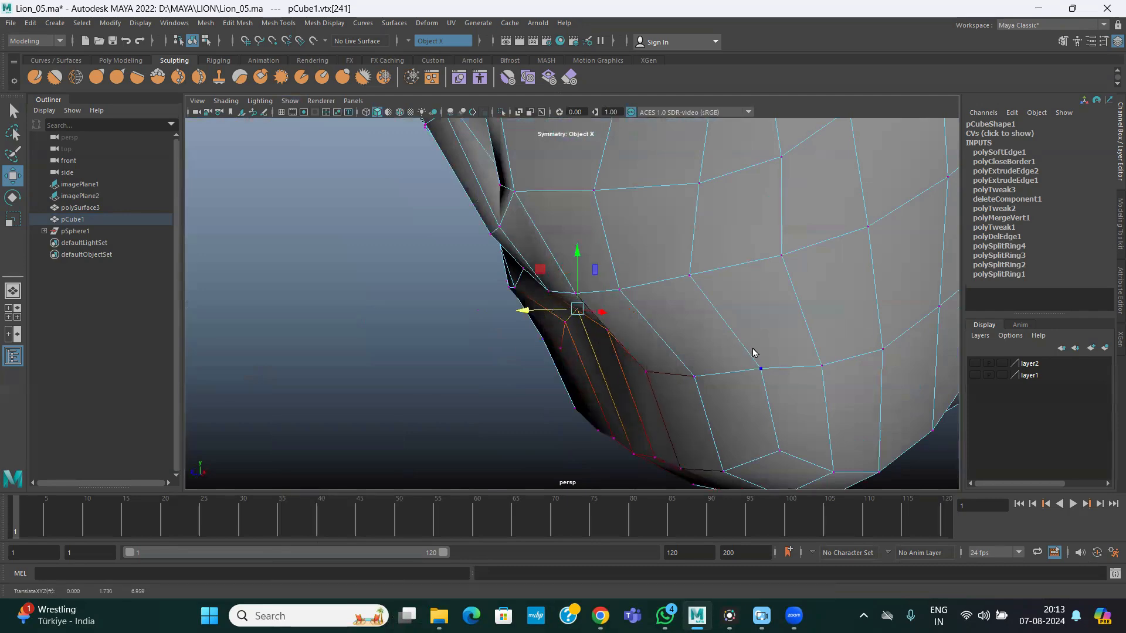
key("space")
key("space")
scroll(590, 333, "up", 5)
left_click_drag(485, 310, 475, 318)
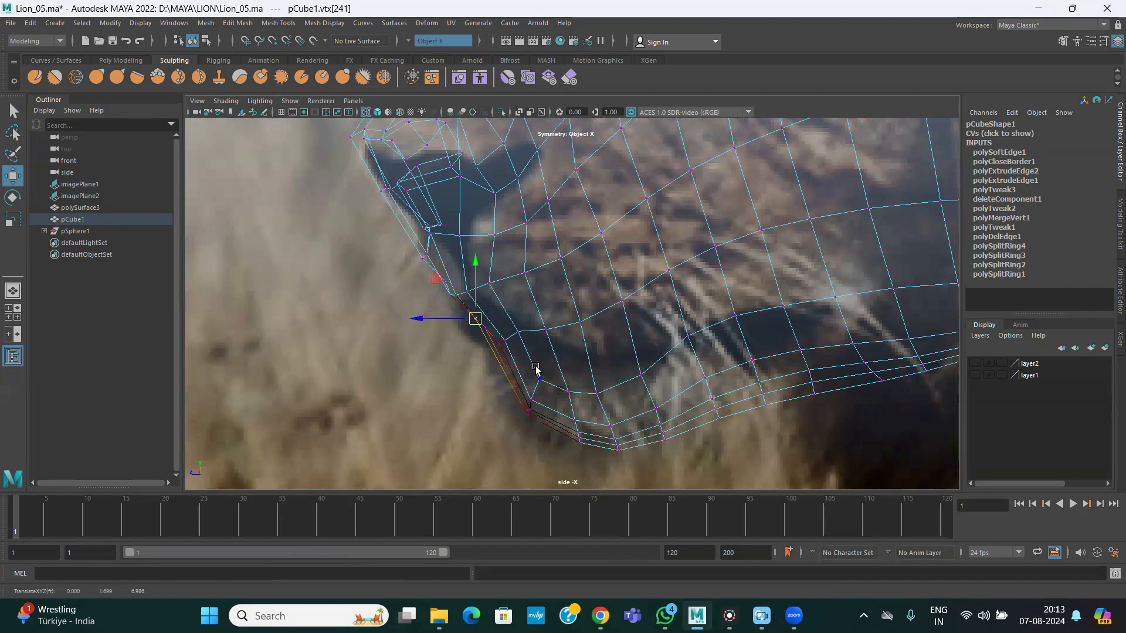
Lower the front vertices of the mouth line onto the dark lip line in the side reference
middle_click_drag(682, 416, 696, 382, "alt")
scroll(696, 381, "up", 3)
left_click(515, 294)
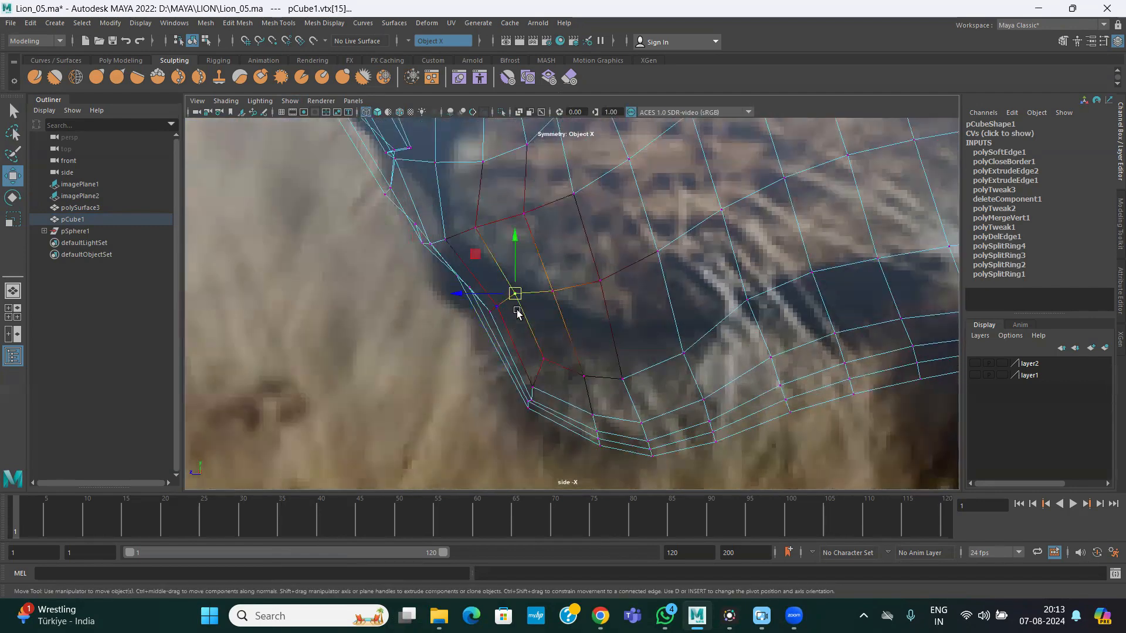
left_click_drag(517, 289, 621, 331)
left_click(557, 304)
left_click(608, 291)
left_click(577, 342)
left_click(615, 317)
Lower the next mouth-line vertex back from the front to the lip line and nudge down the neighbouring vertices below it
left_click(660, 266)
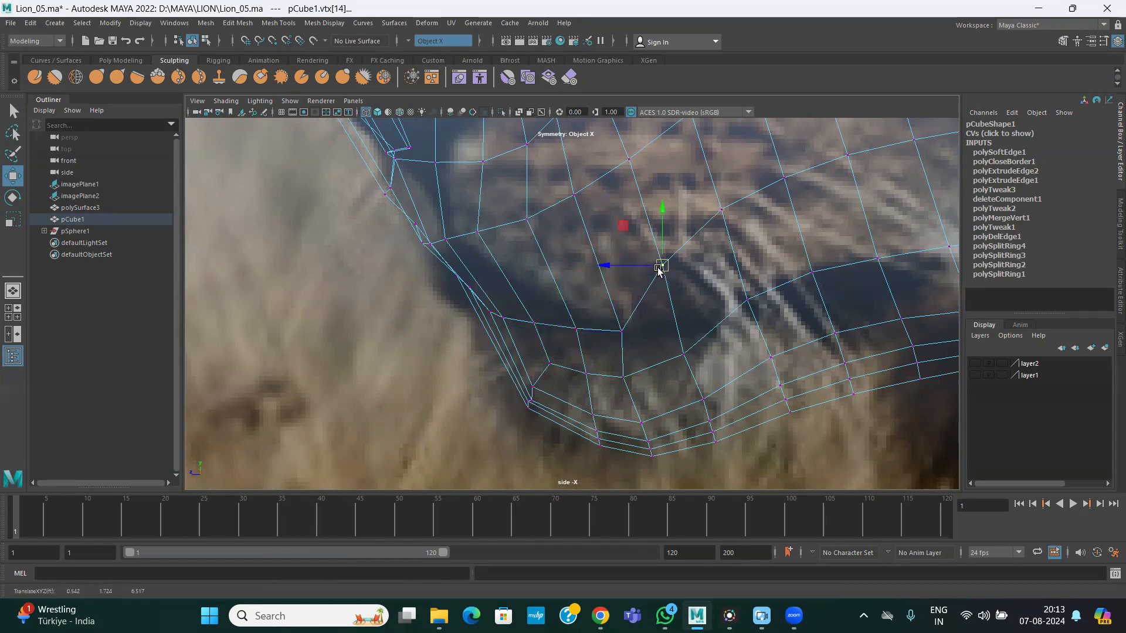
left_click_drag(660, 265, 675, 318)
left_click(684, 355)
left_click_drag(684, 355, 688, 364)
left_click(624, 378)
mouse_move(624, 382)
left_mouse_down()
mouse_move(639, 380)
mouse_move(632, 387)
left_mouse_up()
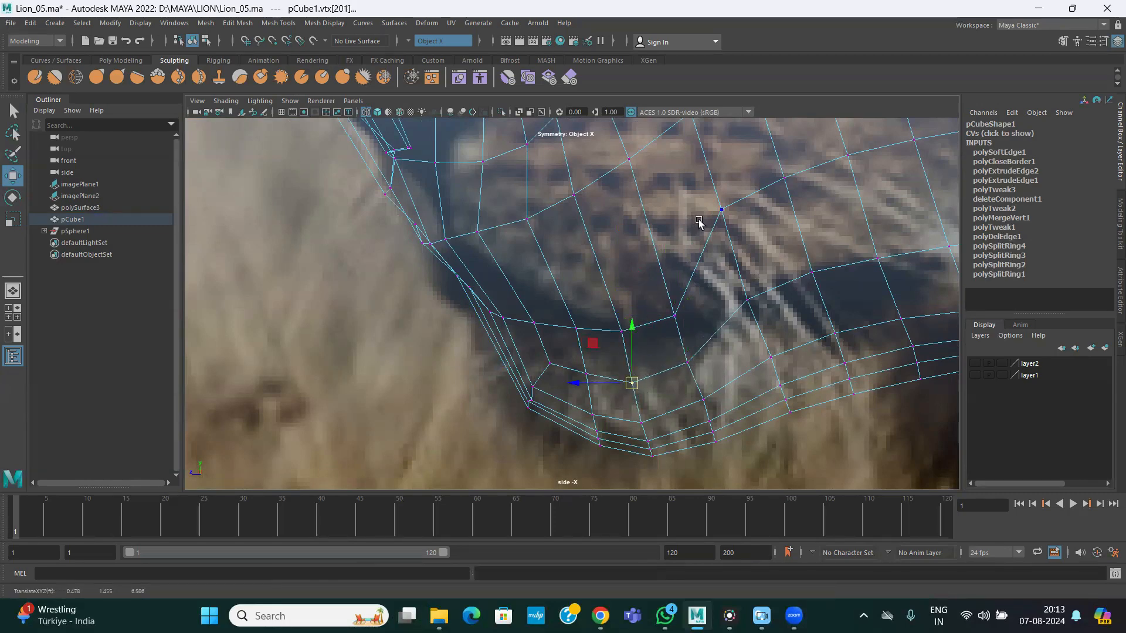
Lower the mouth-line vertex nearest the whiskers and the vertex behind and below it in the side view
left_click(747, 300)
left_click_drag(747, 301, 761, 333)
left_click(721, 210)
left_click_drag(721, 210, 739, 262)
scroll(712, 314, "down", 1)
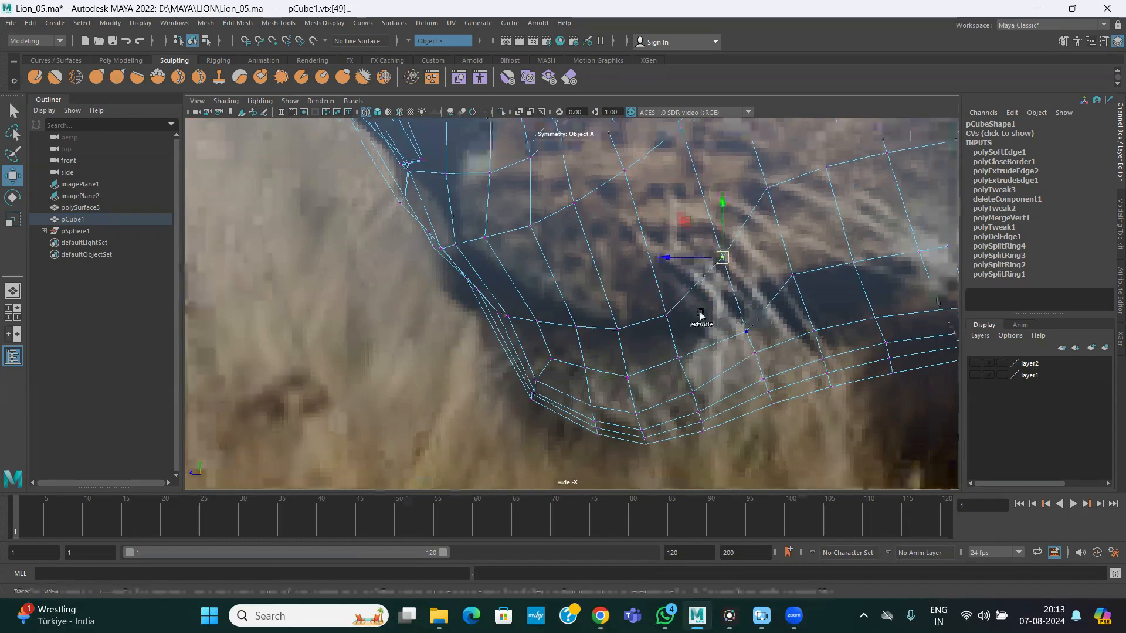
middle_click_drag(687, 370, 727, 352, "alt")
scroll(727, 353, "down", 2)
Align the mouth-corner vertices with the mouth corners of the front reference, moving them along X with soft selection
key("space")
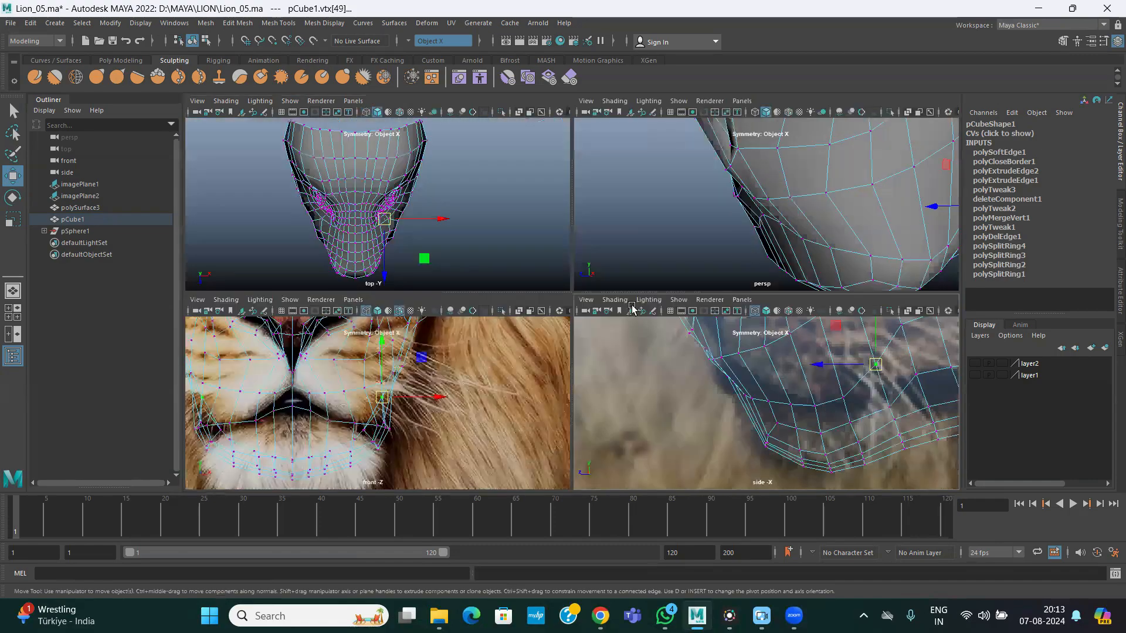
key("space")
left_click_drag(716, 305, 402, 388, "alt")
key("space")
key("space")
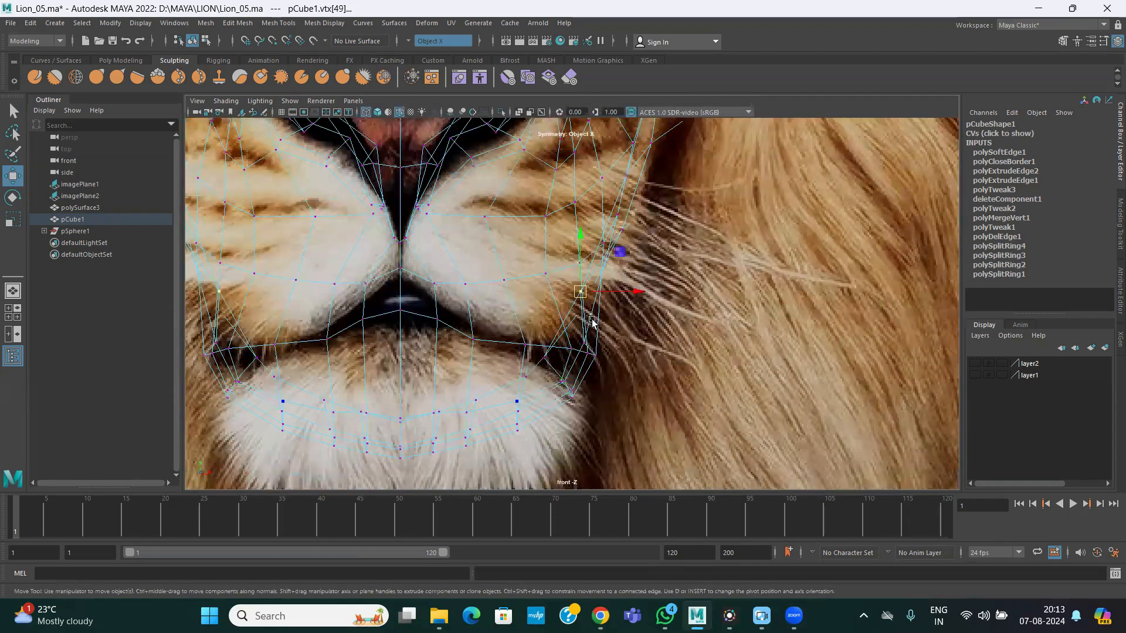
scroll(584, 308, "down", 1)
middle_click_drag(626, 361, 646, 327, "alt")
left_click_drag(578, 294, 608, 315)
key("b")
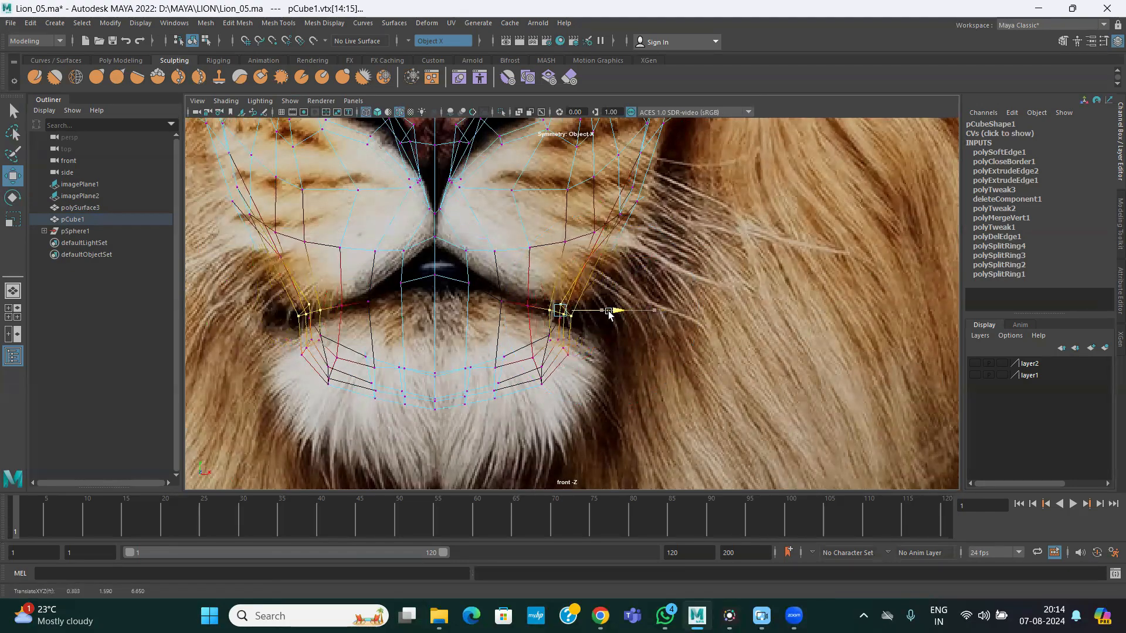
Adjust the muzzle-side vertices near the mouth corners along X with soft selection to fit the front reference
scroll(565, 330, "down", 2)
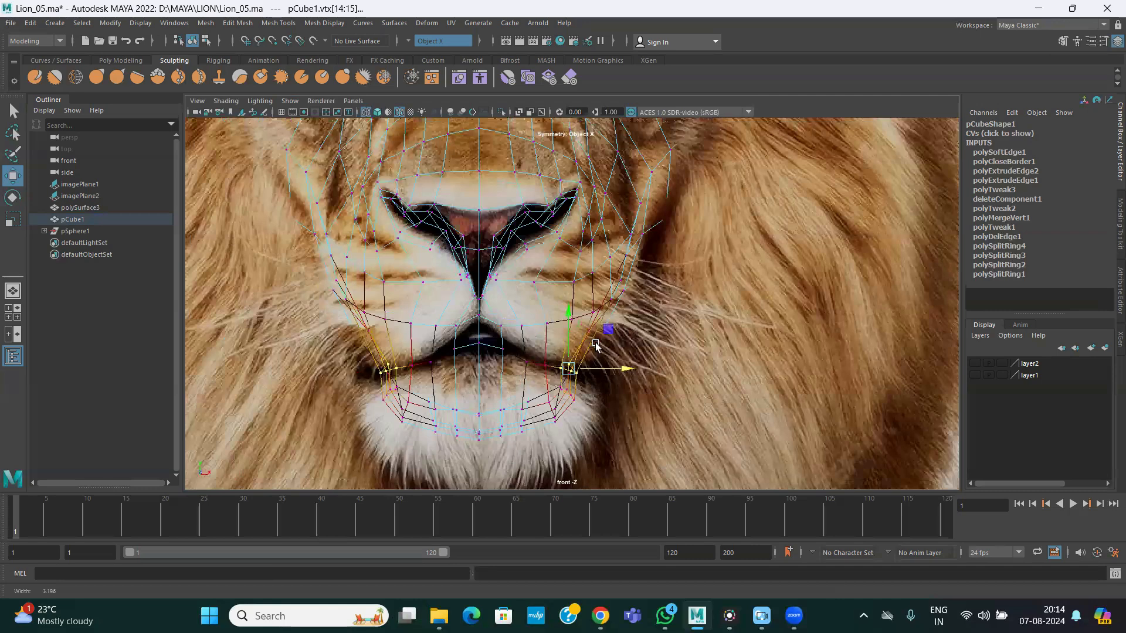
middle_click_drag(599, 300, 601, 335, "alt")
left_click_drag(603, 305, 660, 325)
key("space")
key("space")
mouse_move(707, 293)
left_mouse_down("alt")
mouse_move(658, 337)
mouse_move(610, 310)
mouse_move(674, 298)
mouse_move(694, 328)
mouse_move(666, 323)
mouse_move(700, 318)
mouse_move(598, 355)
mouse_move(580, 319)
mouse_move(666, 319)
mouse_move(738, 342)
mouse_move(570, 362)
mouse_move(536, 328)
mouse_move(551, 305)
mouse_move(591, 308)
left_mouse_up("alt")
left_click(671, 319)
scroll(552, 305, "down", 5)
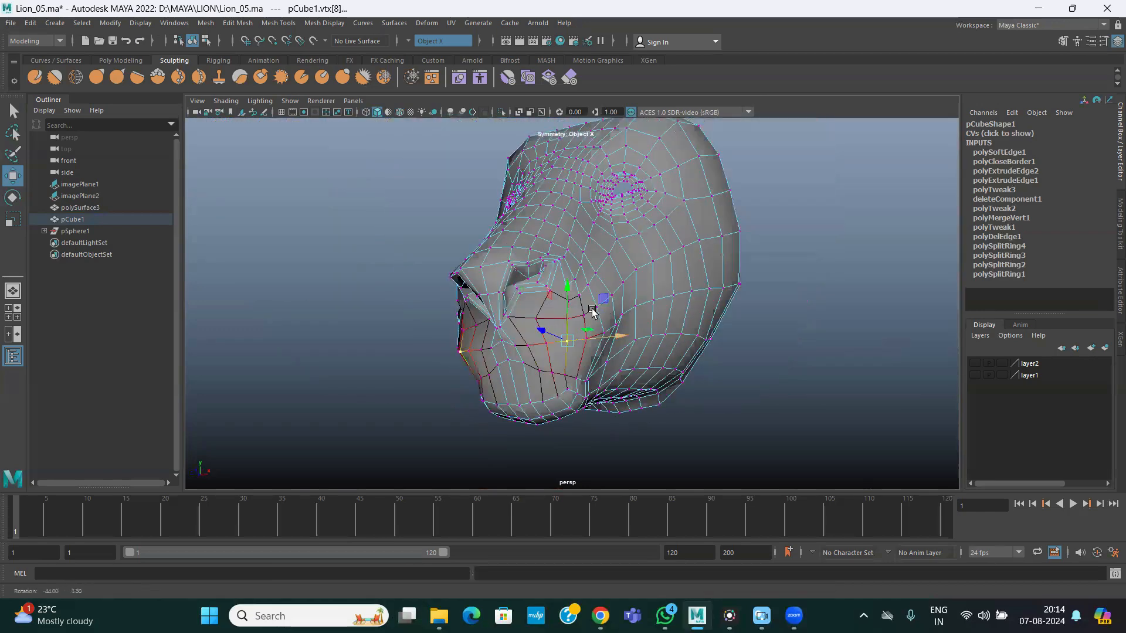
Return the head mesh to object mode and examine the mouth and chin topology from several angles
right_click_drag(591, 308, 650, 337, "alt")
middle_click_drag(597, 317, 587, 273, "alt")
right_click_drag(587, 274, 652, 208)
left_click_drag(819, 336, 583, 372, "alt")
right_click_drag(588, 367, 606, 385, "alt")
middle_click_drag(519, 384, 538, 336, "alt")
right_click_drag(539, 340, 566, 404, "alt")
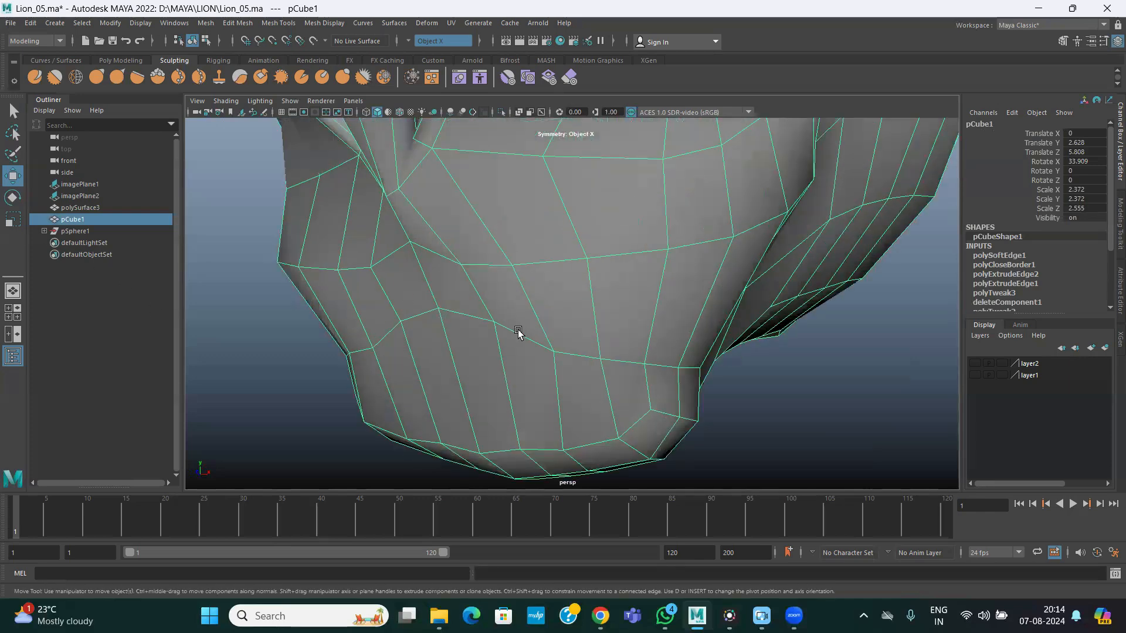
left_click_drag(518, 332, 669, 374, "alt")
left_click_drag(340, 244, 215, 136, "alt")
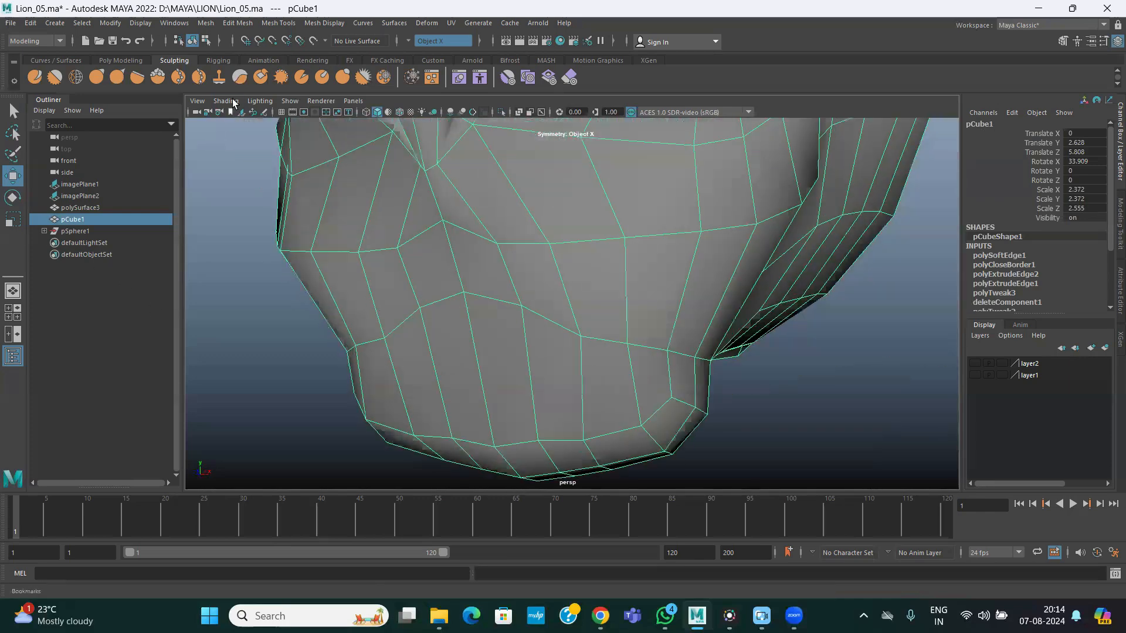
Activate Multi-Cut on the head mesh and check the lip area against the front reference
left_click(238, 23)
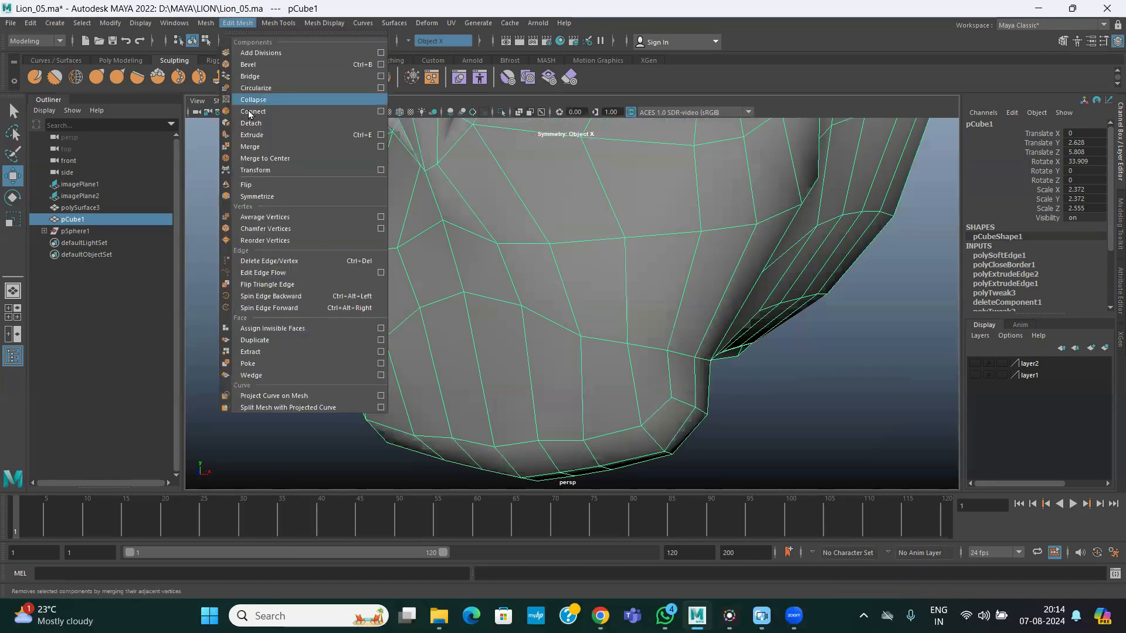
mouse_move(291, 23)
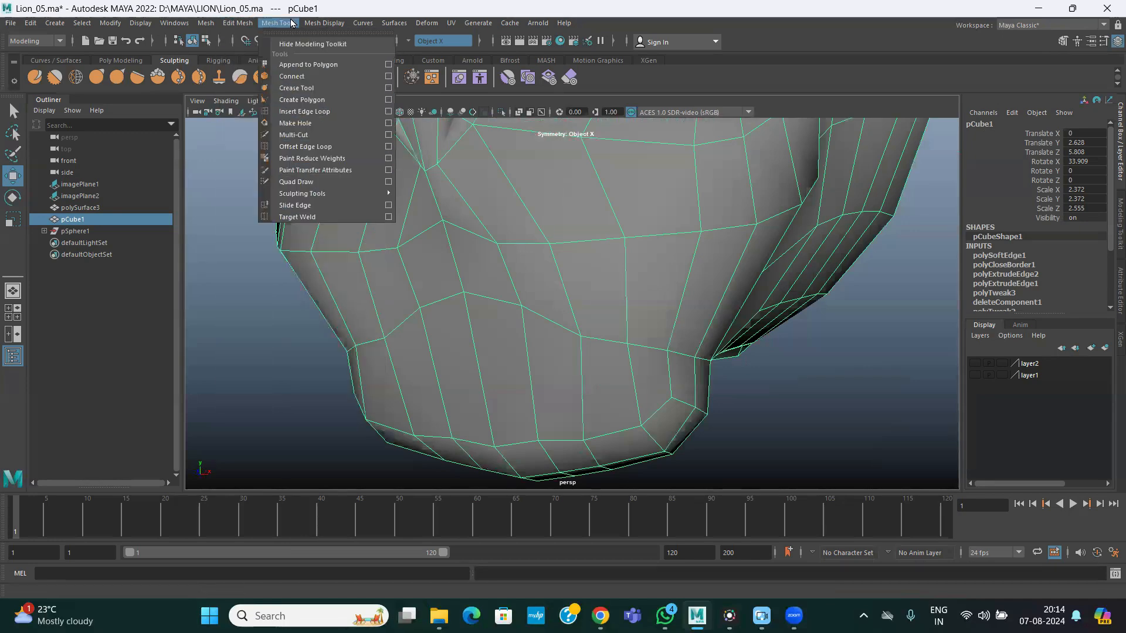
left_click(294, 135)
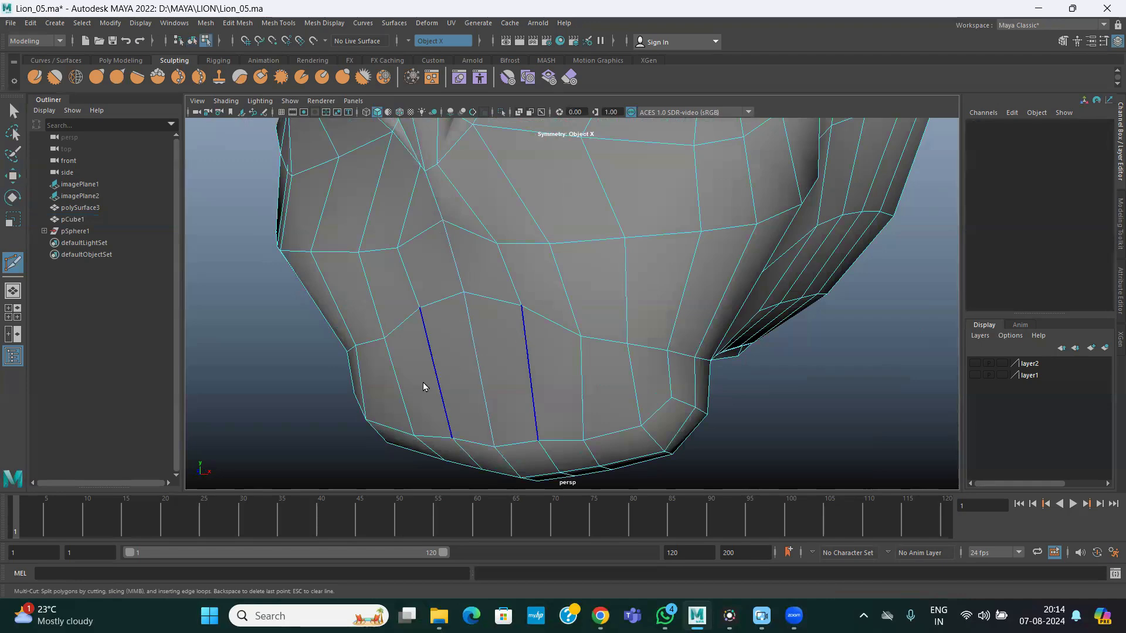
key("space")
key("space")
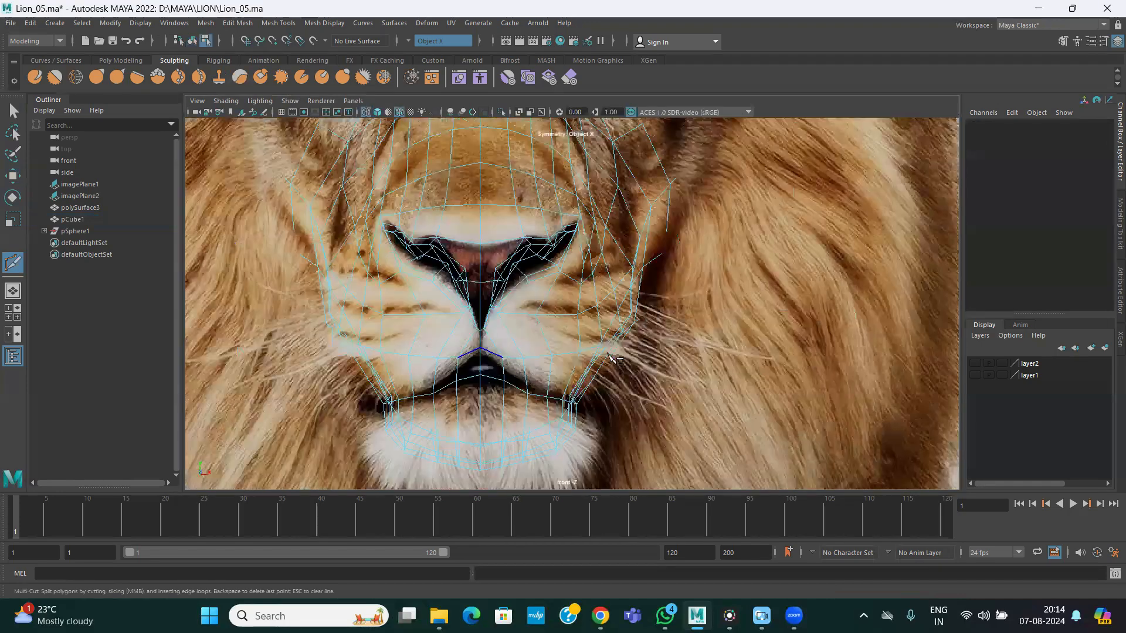
key("space")
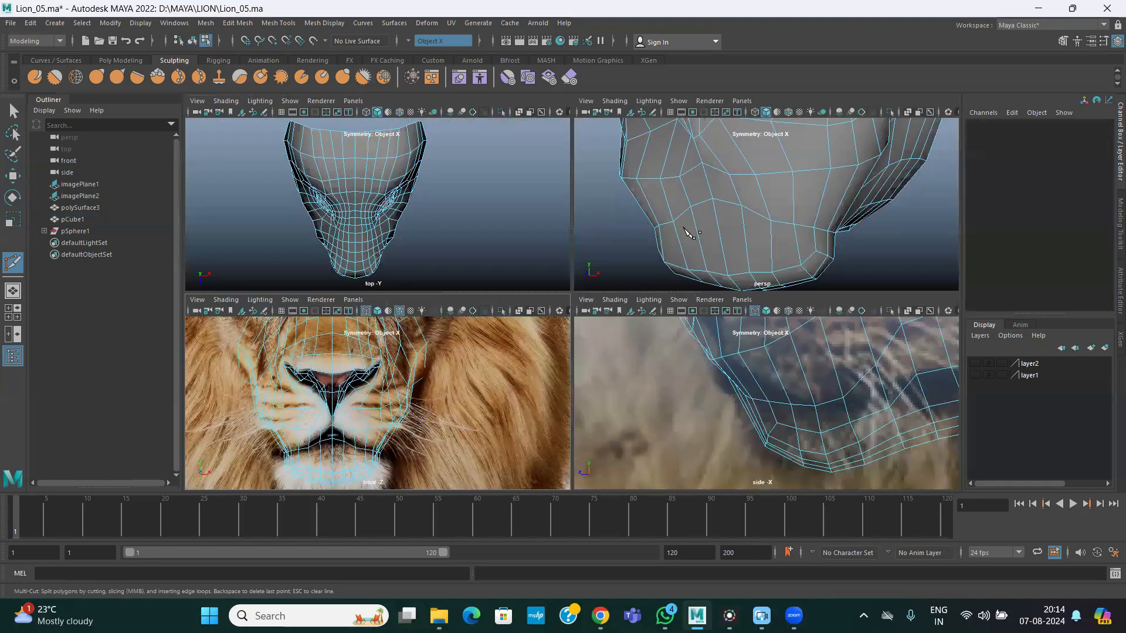
key("space")
left_click(513, 278)
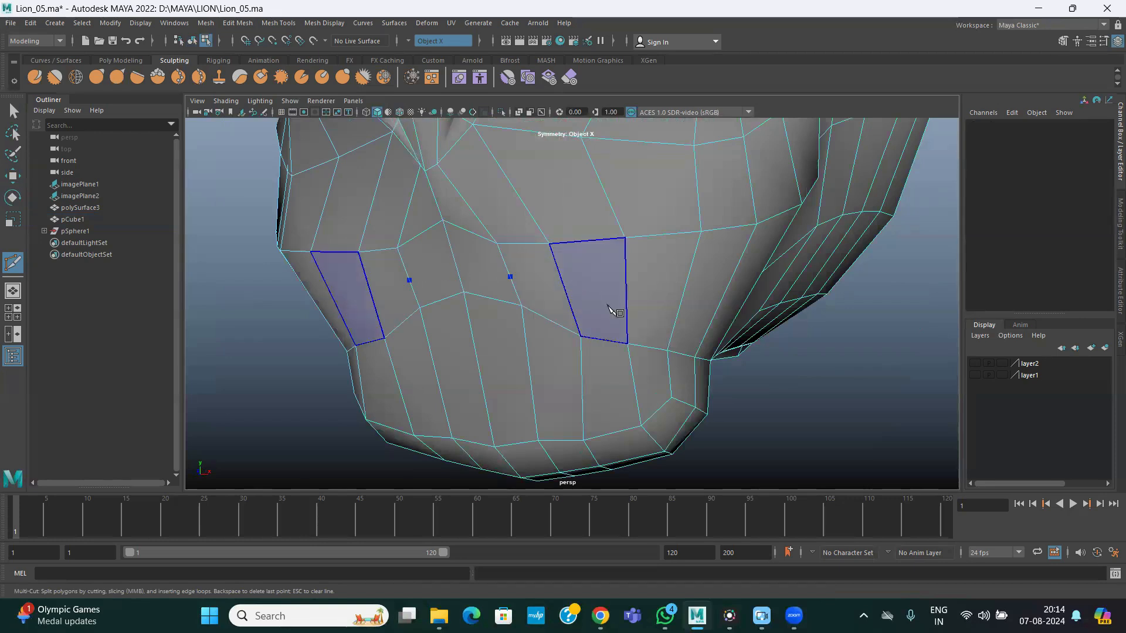
left_click(463, 271)
key("ctrl+z")
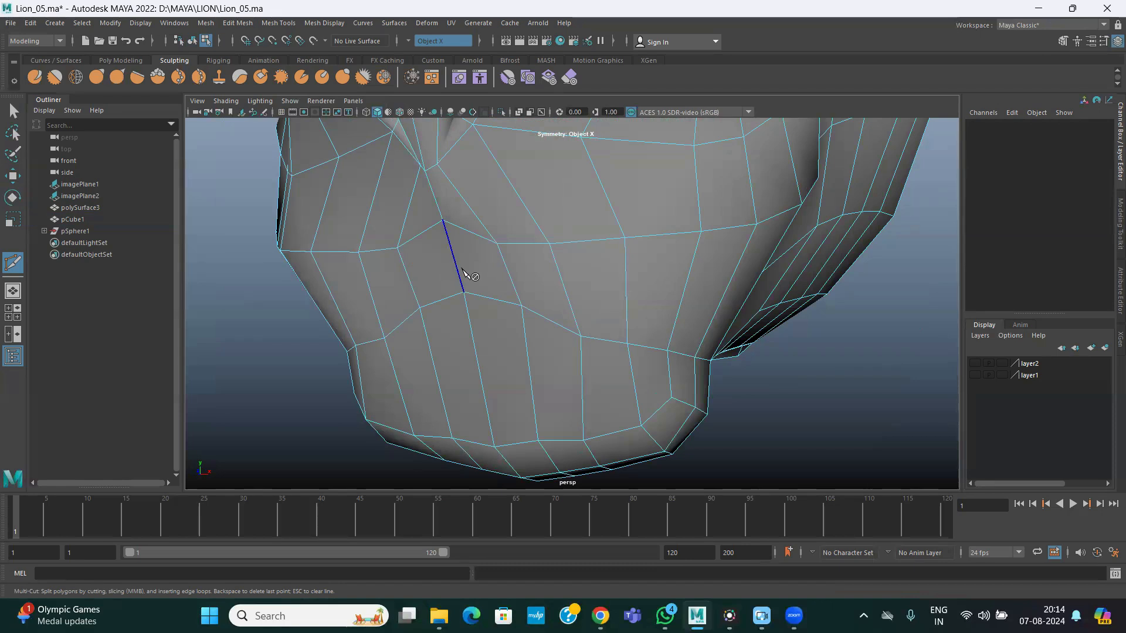
Start a symmetrical cut line above the mouth line, from beside the muzzle centre outward across the upper-lip edges
left_click(461, 266)
left_click(507, 270)
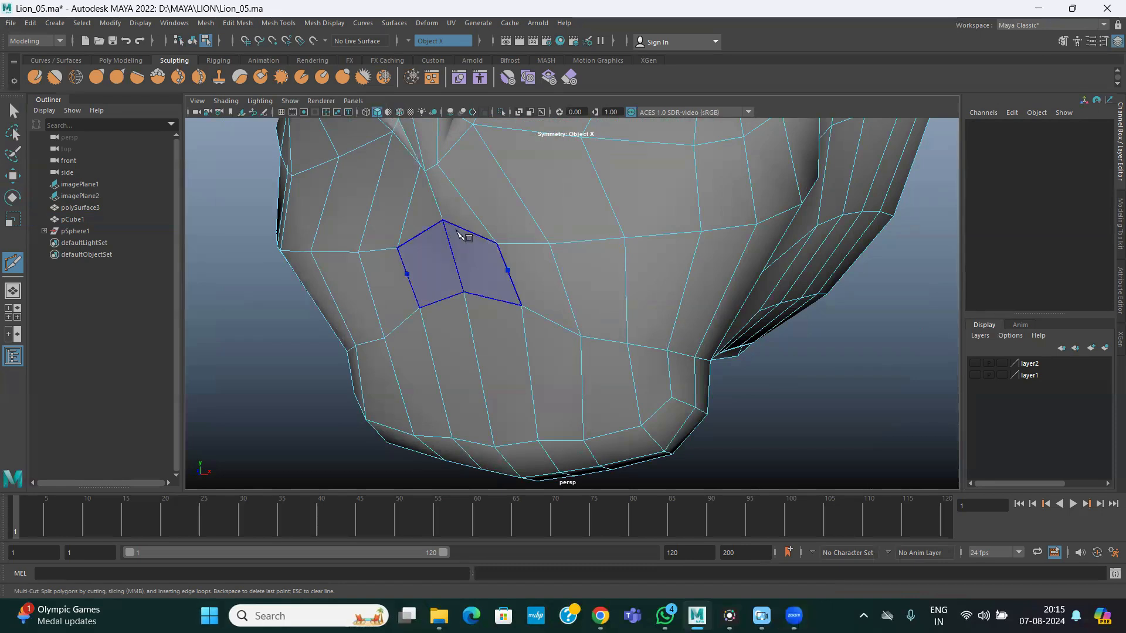
left_click(562, 280)
left_click(626, 293)
left_click_drag(626, 293, 528, 287, "alt")
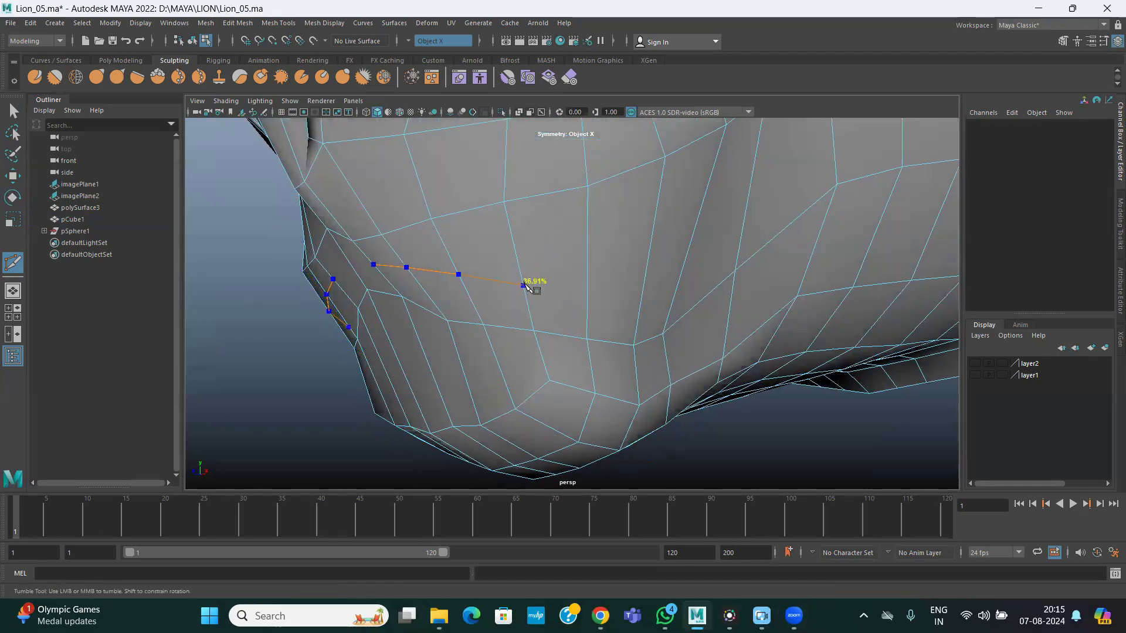
Continue the upper-lip cut backward in the side view, following the reference mouth to the edge at the mouth corner
key("space")
key("space")
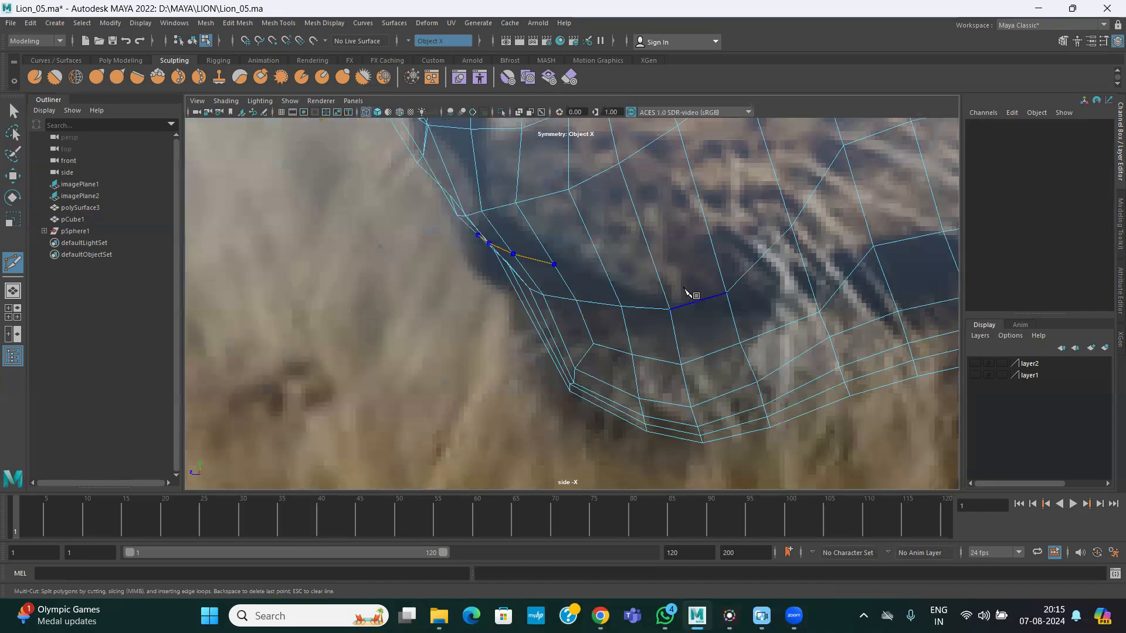
left_click(605, 272)
left_click(655, 266)
left_click(713, 245)
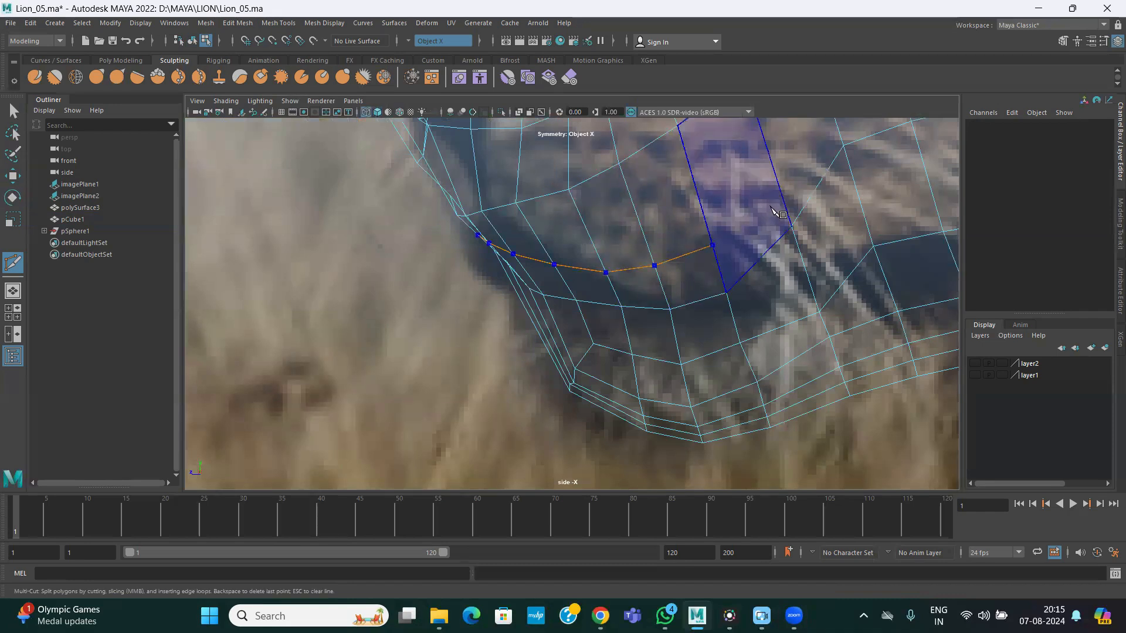
left_click(770, 249)
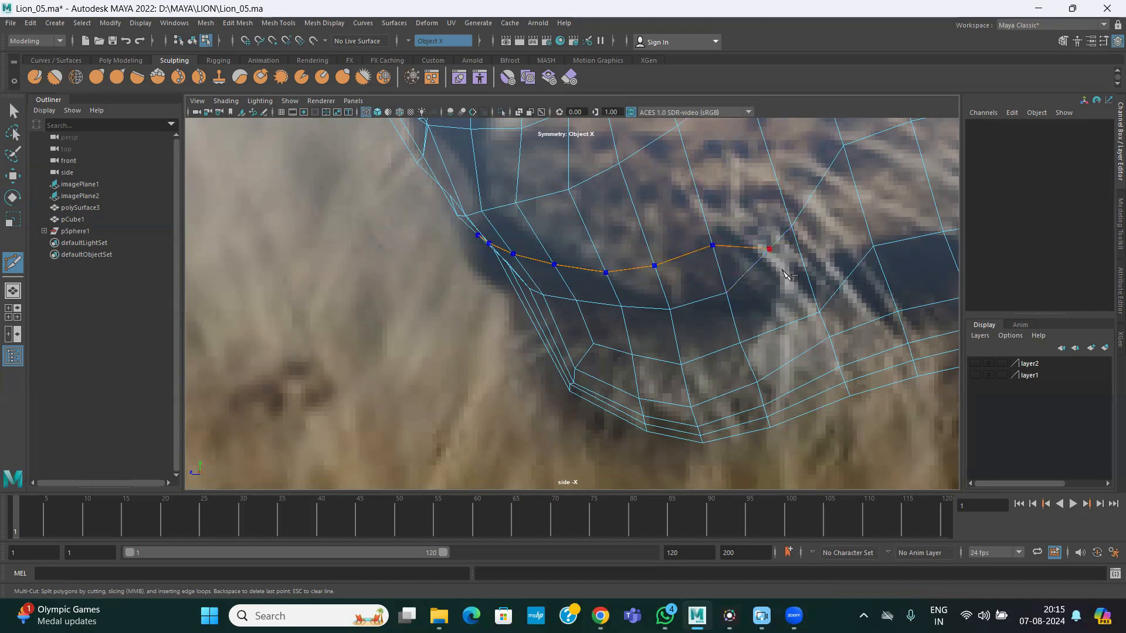
Turn the cut around the mouth corner and bring it forward across the edges just below the mouth line
left_click(735, 323)
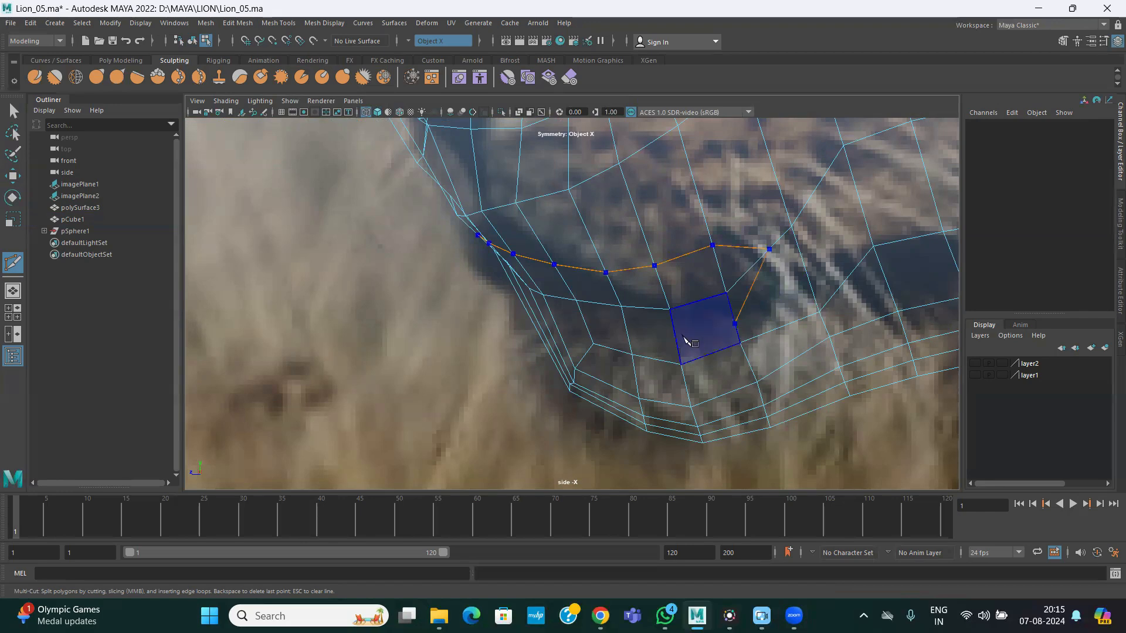
left_click(628, 338)
left_click(588, 330)
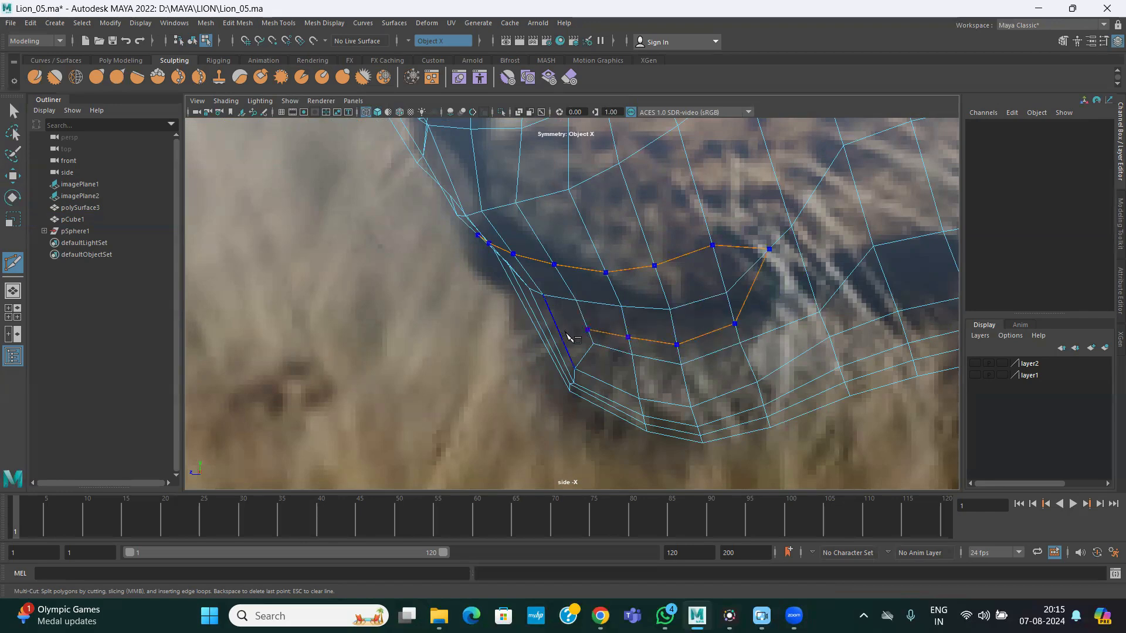
Complete the lower-lip cut across the chin front in perspective, commit it, and connect the upper-lip cut across the muzzle centre
key("space")
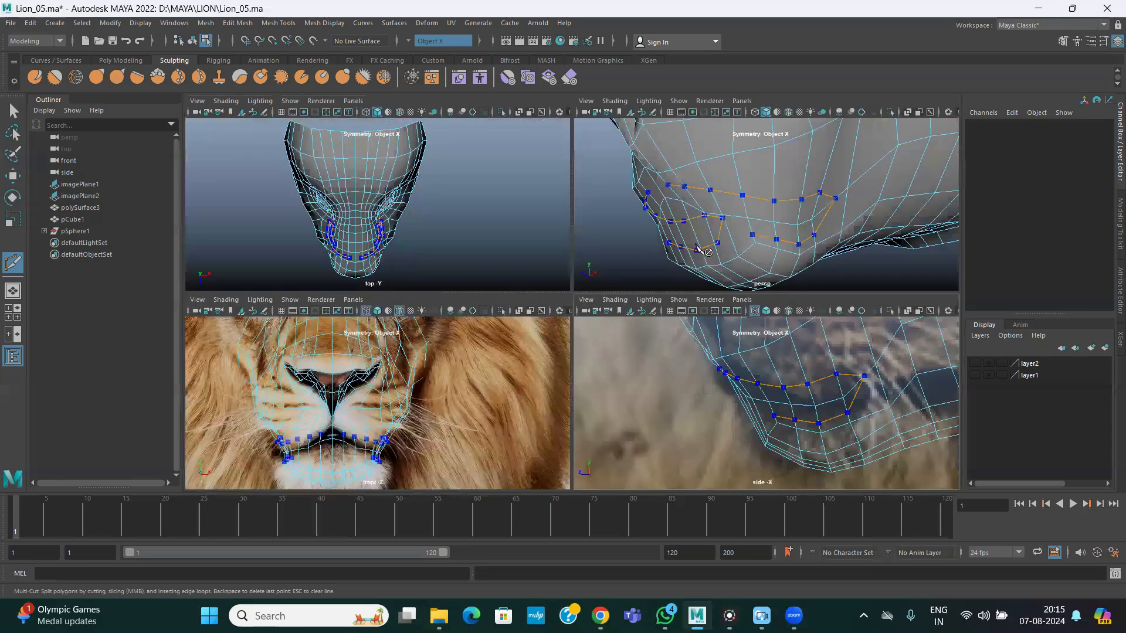
key("space")
left_click_drag(699, 249, 651, 292, "alt")
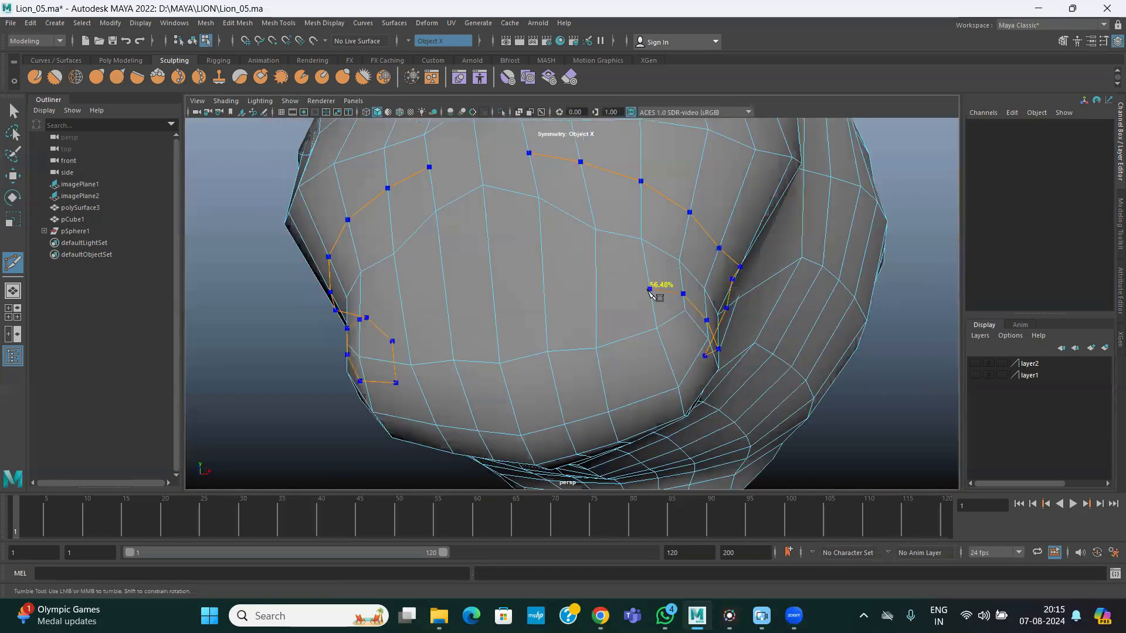
left_click(649, 287)
left_click(596, 277)
left_click(542, 263)
left_click(492, 264)
key("Return")
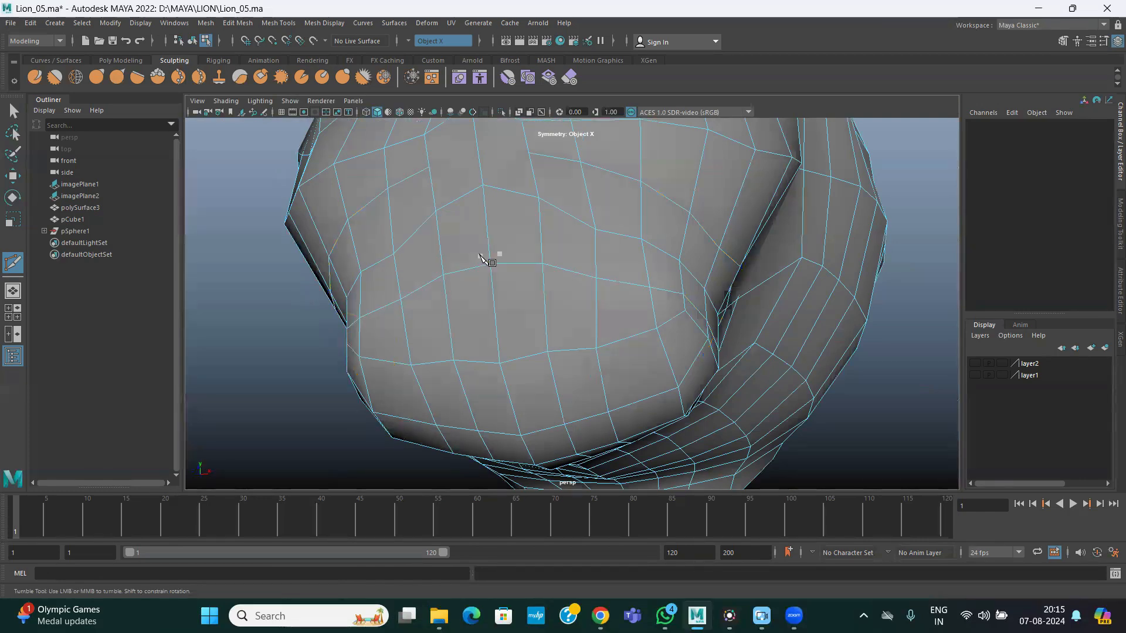
middle_click_drag(575, 234, 527, 276, "alt")
left_click(529, 262)
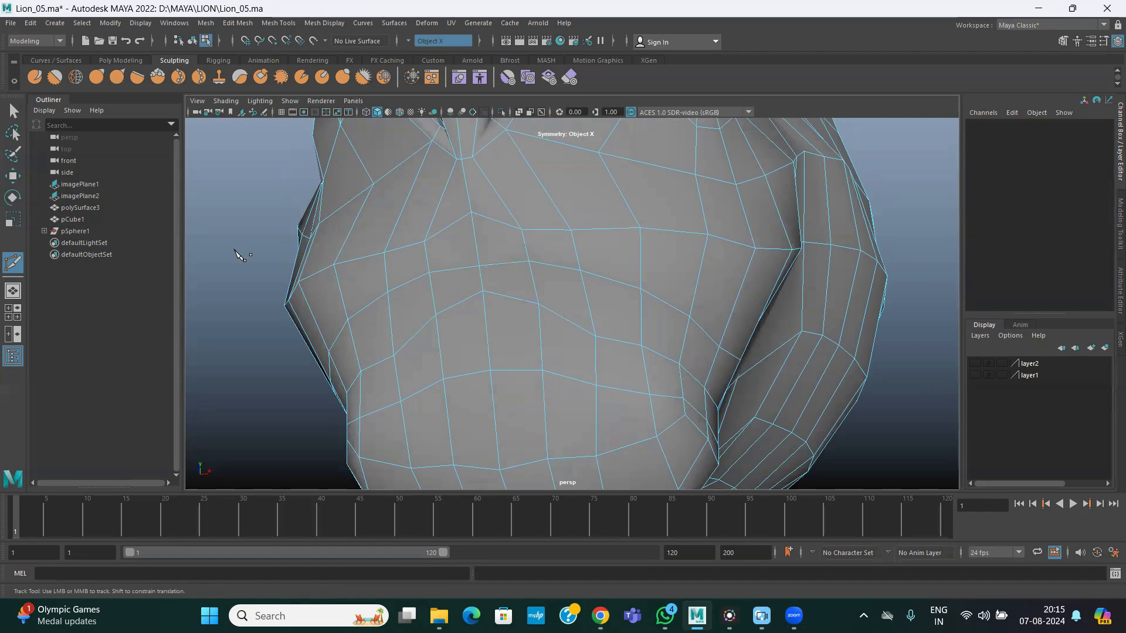
Raise the centre upper-lip vertices in the front view to the base of the nose crease, turning soft selection off
left_click(13, 178)
key("space")
key("space")
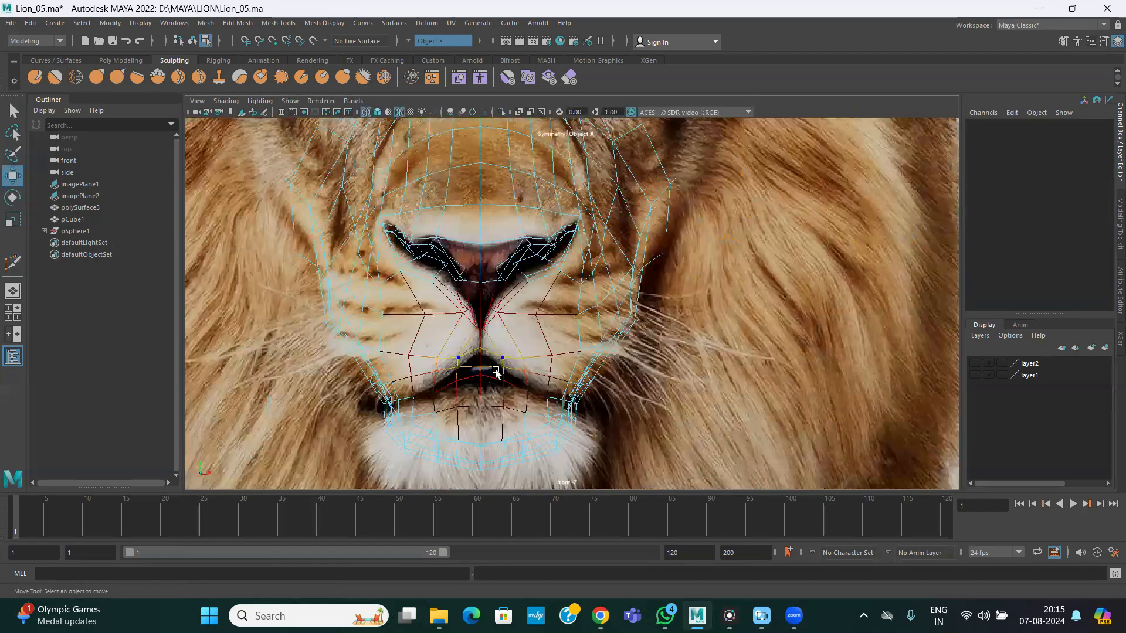
scroll(563, 326, "up", 3)
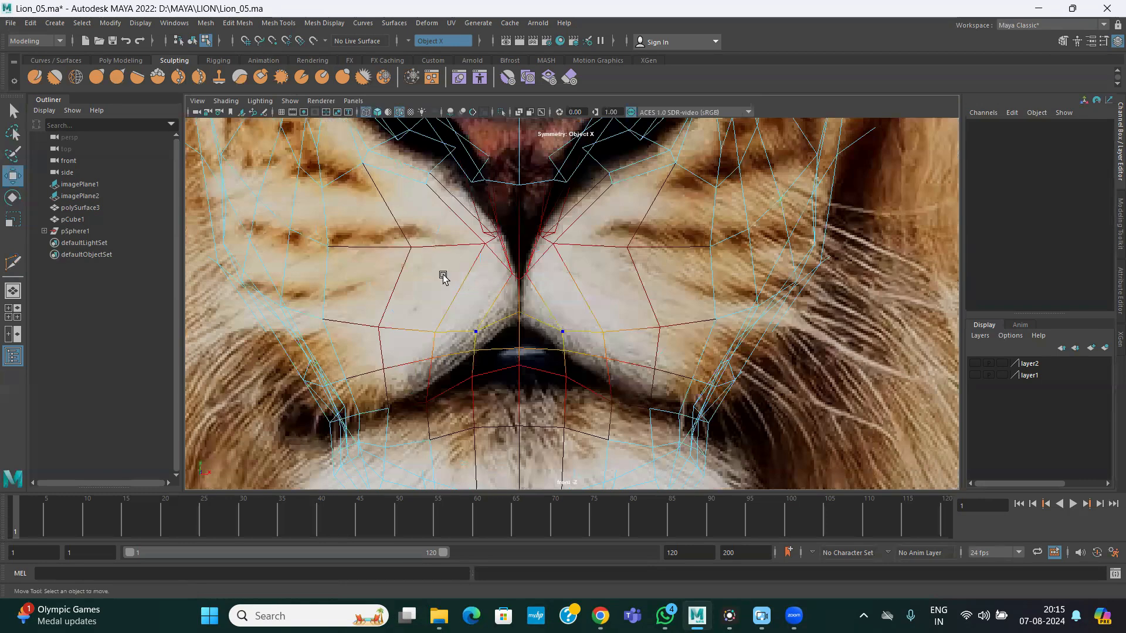
left_click(519, 324)
left_click_drag(518, 323, 522, 301)
key("b")
left_click_drag(613, 352, 542, 331)
mouse_move(521, 277)
left_mouse_down()
mouse_move(522, 261)
mouse_move(521, 272)
left_mouse_up()
left_click(519, 330)
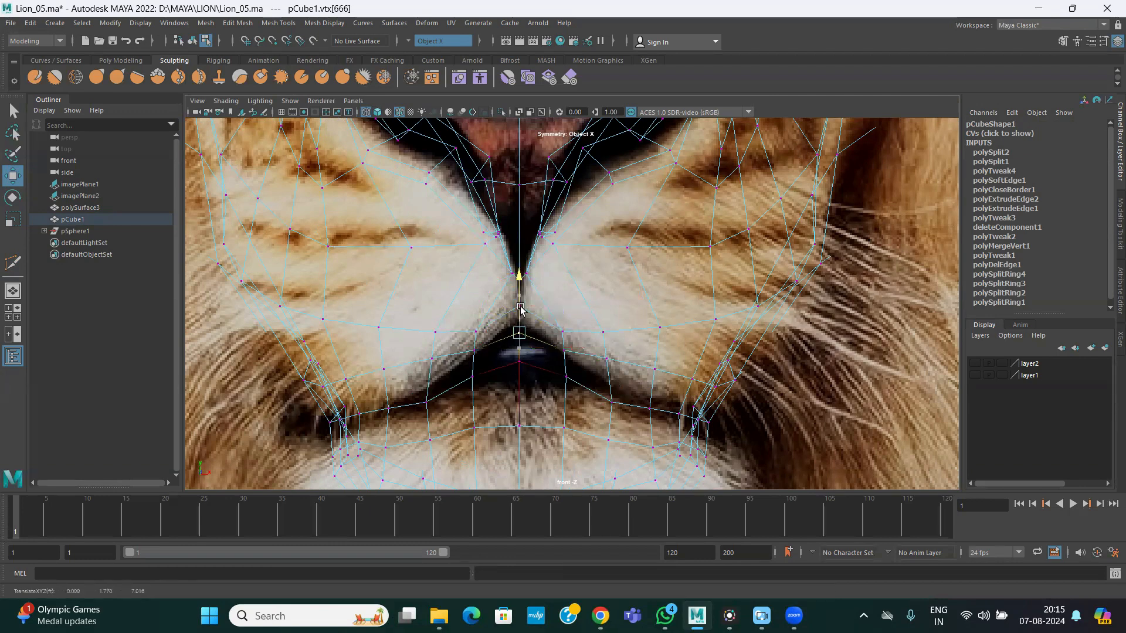
Lower the centre mouth-line vertex along Y to the lower-lip edge in the front reference
left_click(519, 358)
left_click_drag(518, 356, 518, 372)
scroll(575, 366, "up", 3)
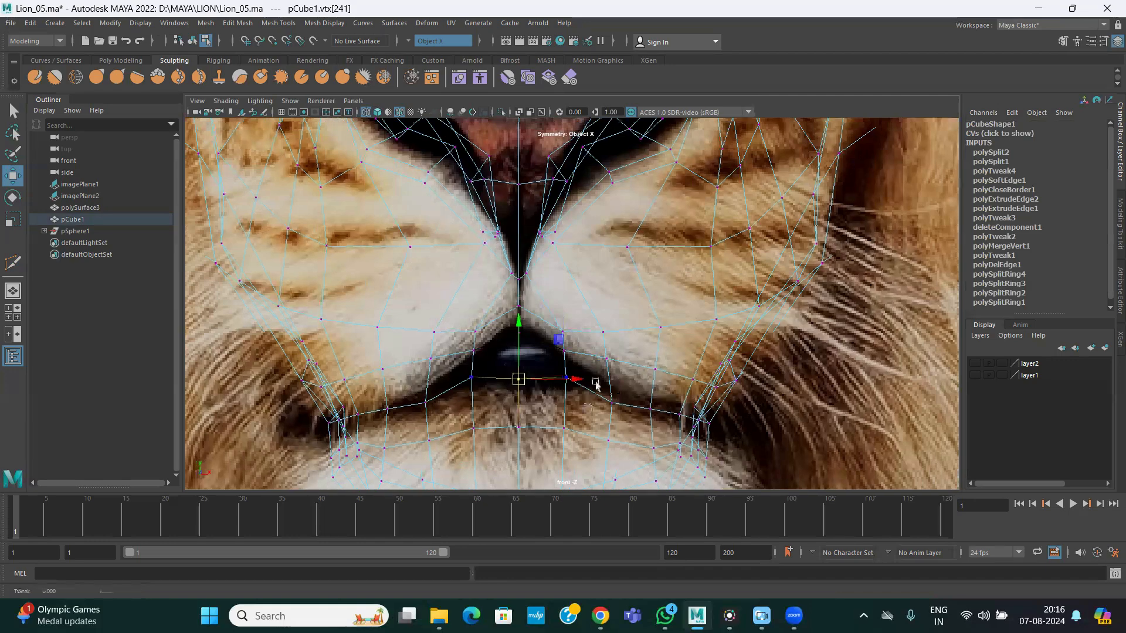
Check the mouth in perspective and move the front mouth-line vertices back and slightly up in the side view
key("space")
key("space")
mouse_move(643, 311)
left_mouse_down("alt")
mouse_move(604, 336)
mouse_move(569, 338)
left_mouse_up("alt")
middle_click_drag(569, 338, 613, 281, "alt")
left_click_drag(586, 316, 611, 394, "alt")
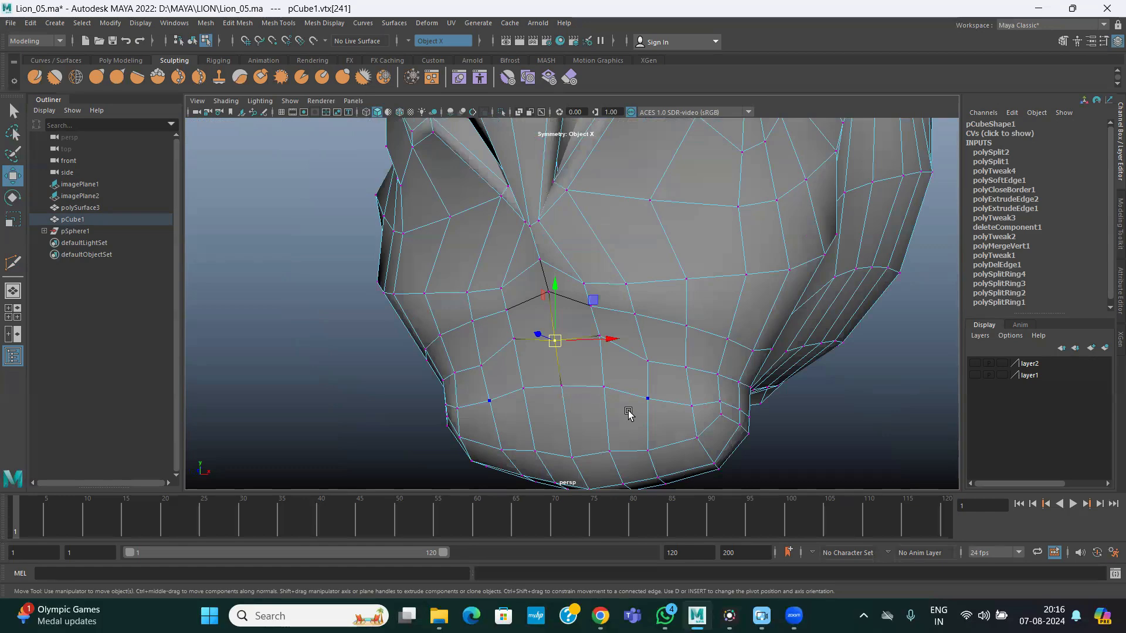
key("space")
key("space")
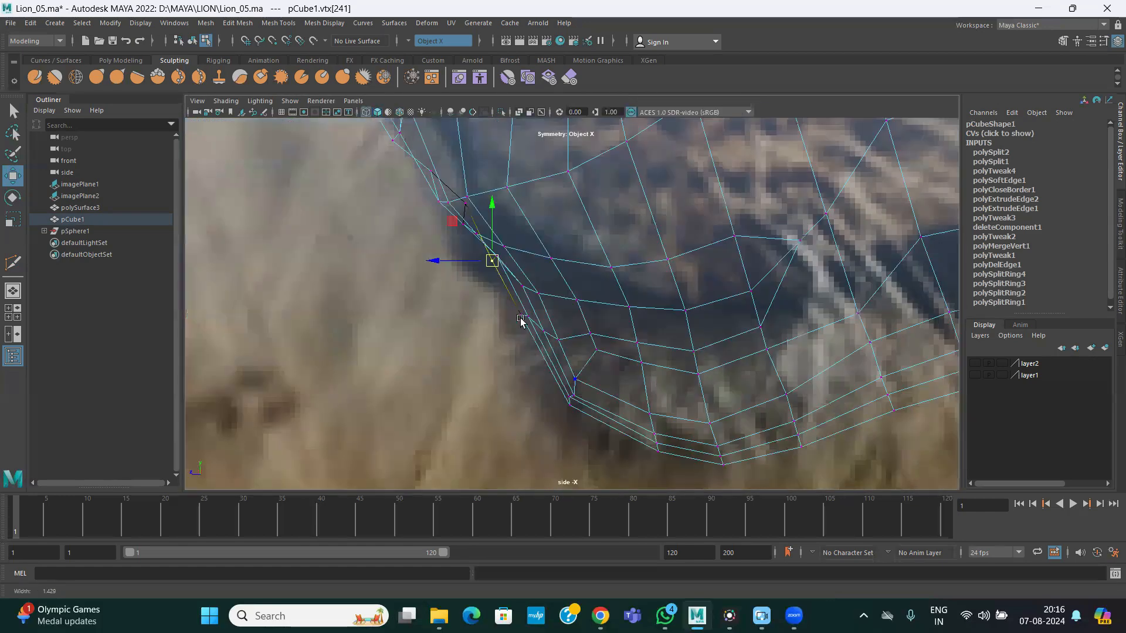
scroll(534, 331, "up", 2)
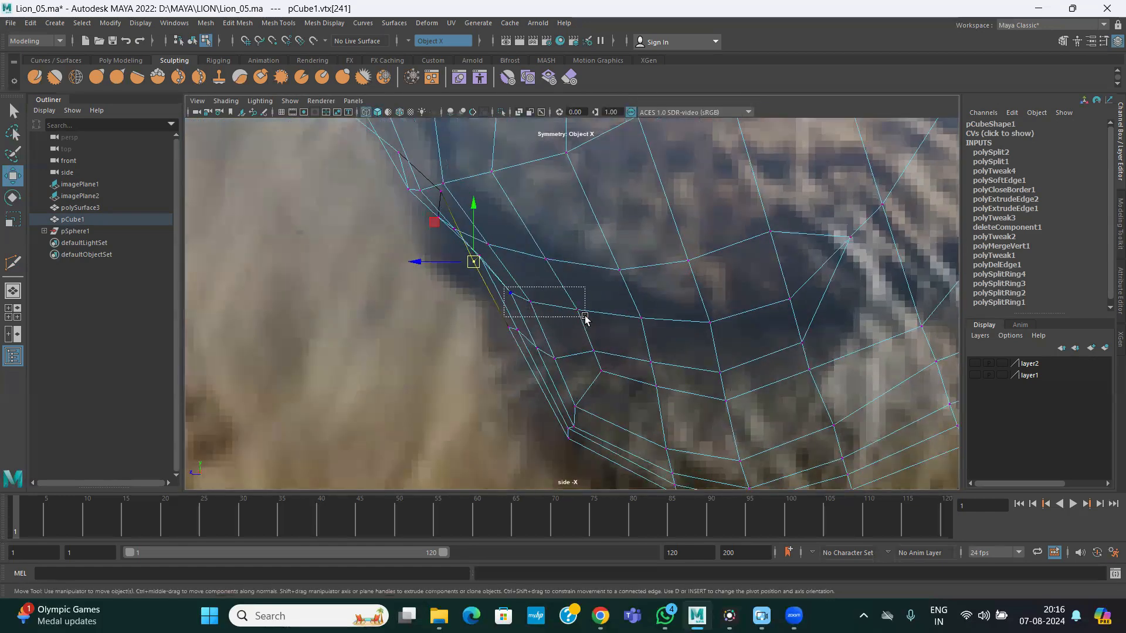
left_click_drag(585, 317, 687, 260)
scroll(768, 281, "down", 1)
middle_click_drag(769, 281, 671, 340, "alt")
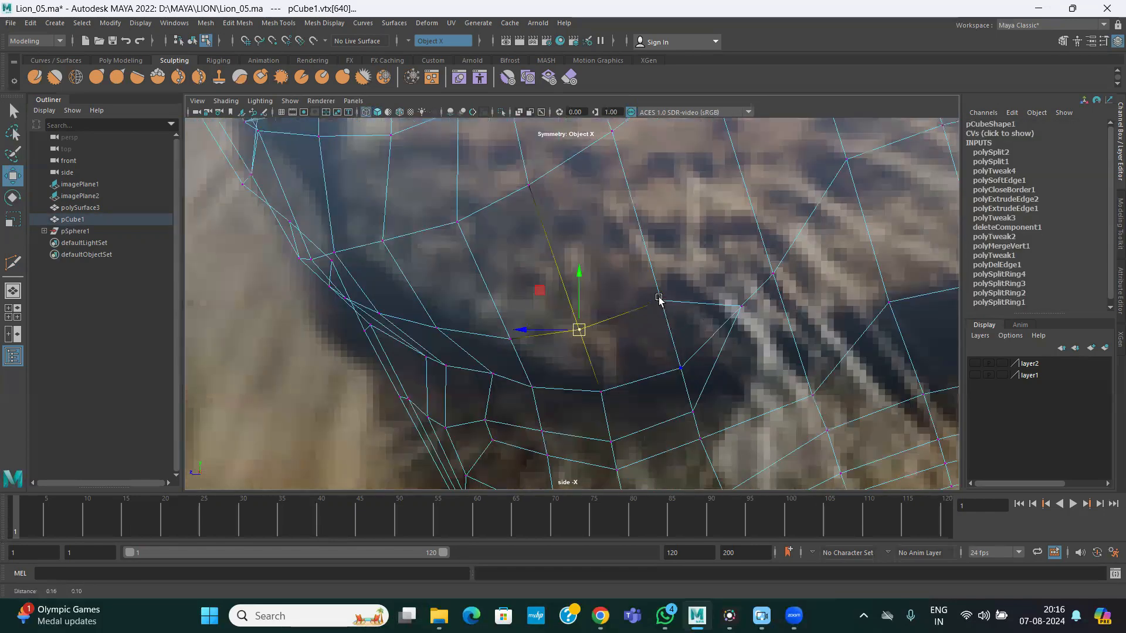
middle_click_drag(656, 182, 610, 252, "alt")
scroll(627, 247, "down", 1)
key("super")
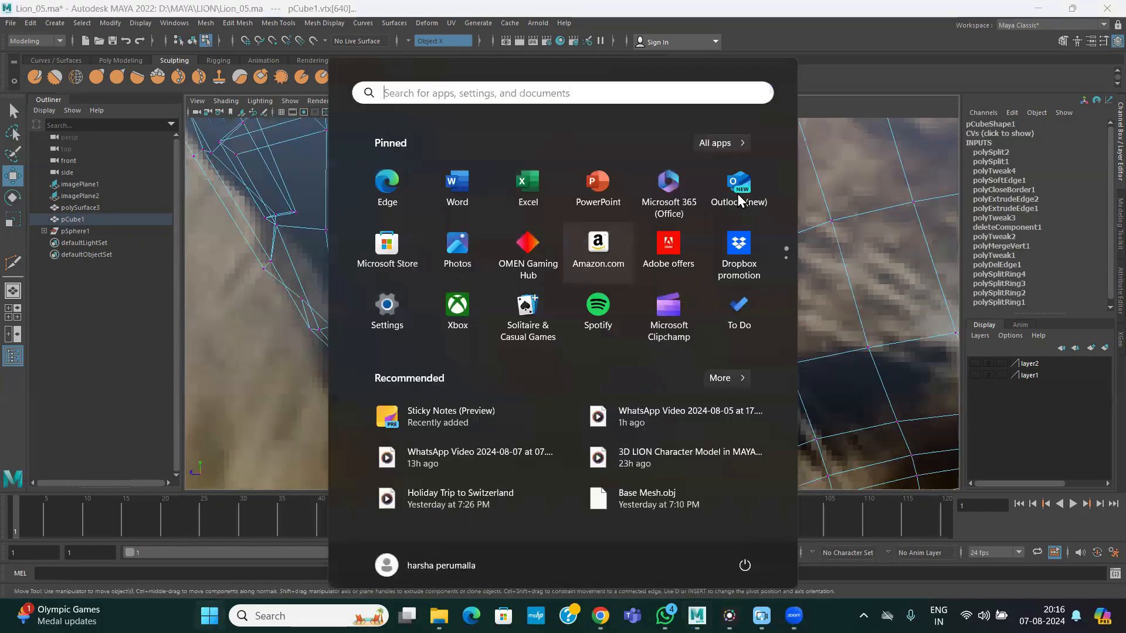
left_click(830, 213)
Cut two edges at the mouth corner with Multi-Cut, one up to the cheek vertex above and one to the lower vertex behind
middle_click_drag(673, 334, 582, 312, "alt")
left_click(278, 23)
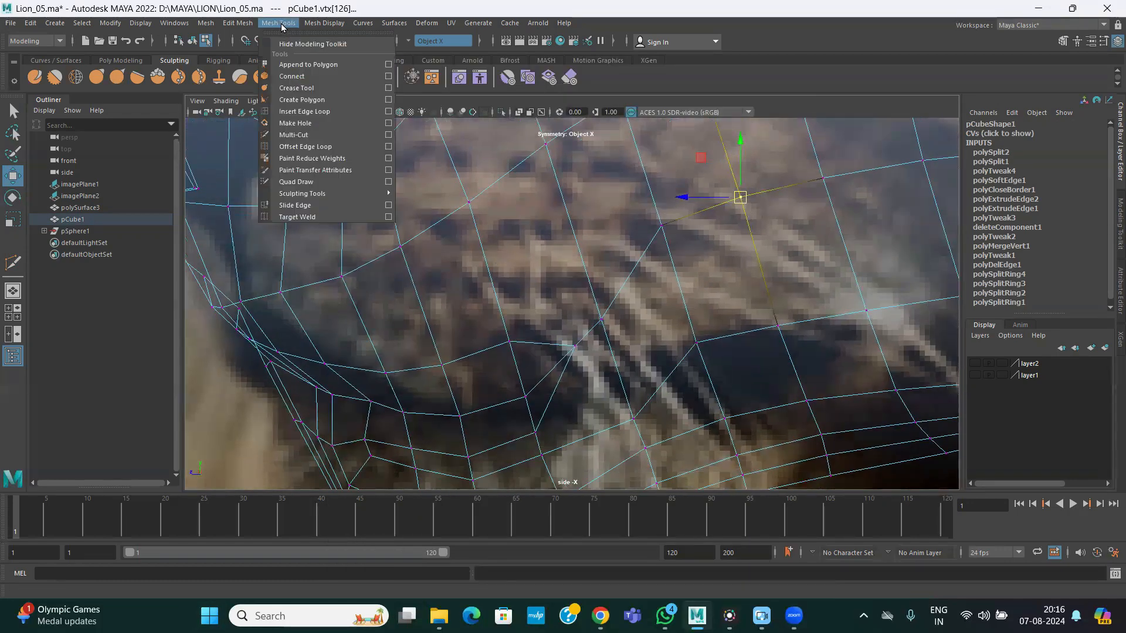
left_click(296, 127)
left_click(541, 344)
left_click(546, 143)
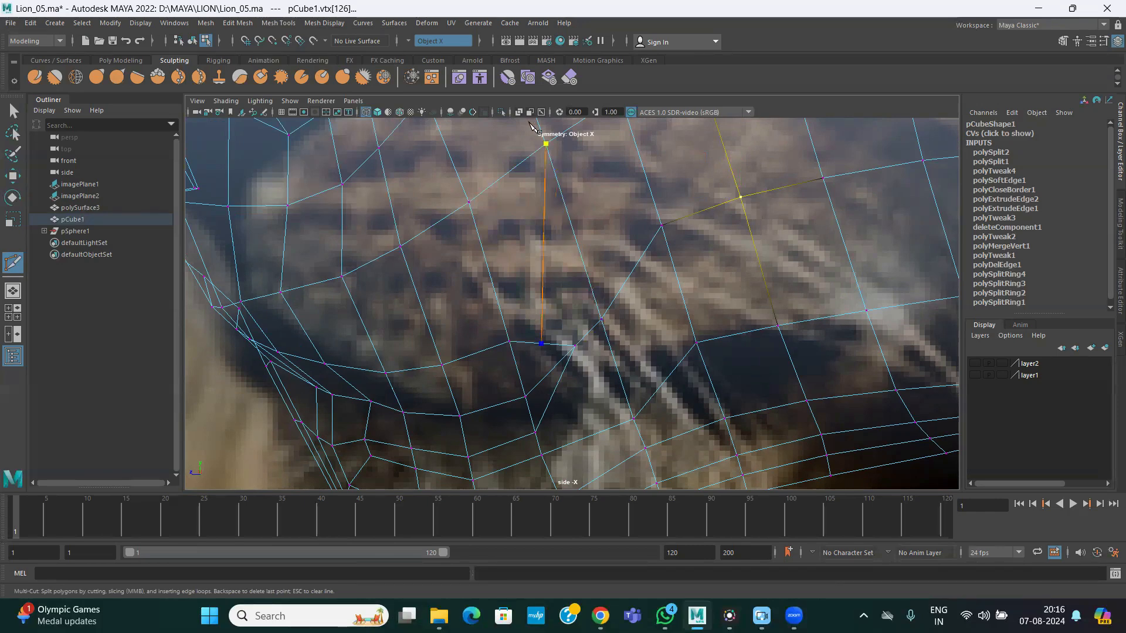
key("Return")
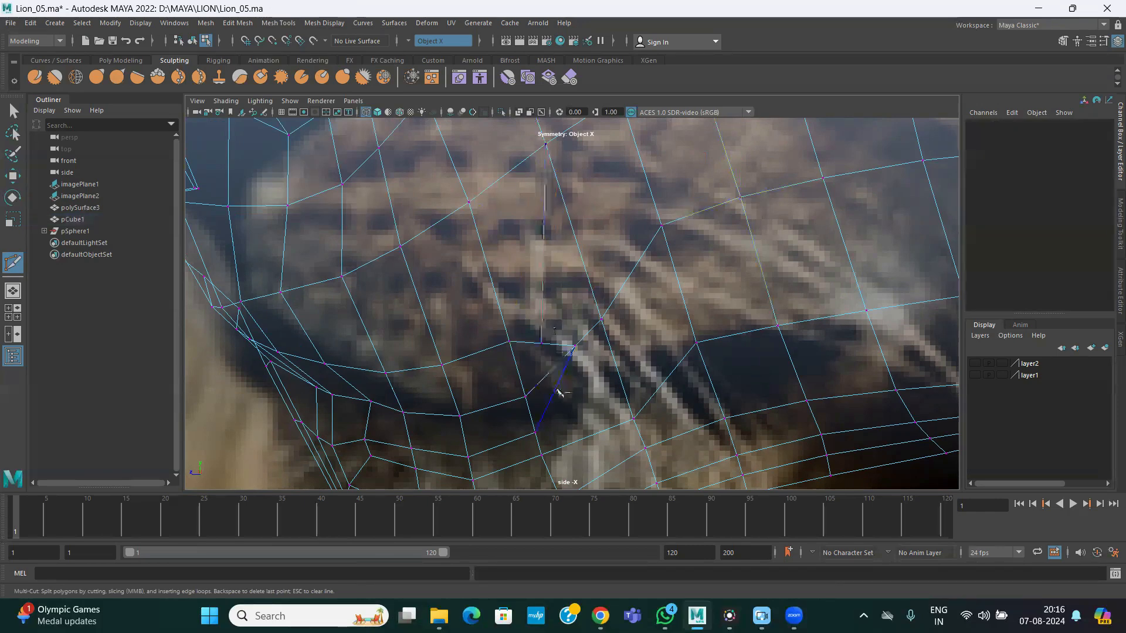
left_click(631, 434)
key("Return")
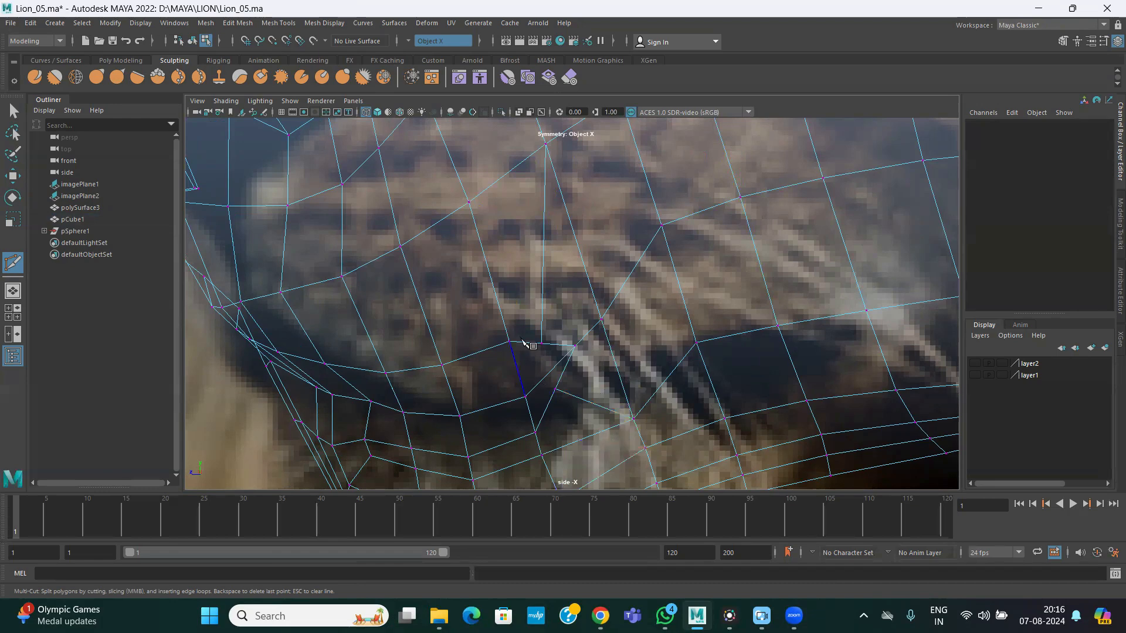
Move the new upper mouth-corner vertex up and slightly back, and the lower one back and slightly down
left_click(13, 175)
right_click_drag(541, 298, 477, 281)
left_click(542, 344)
left_click_drag(540, 344, 549, 327)
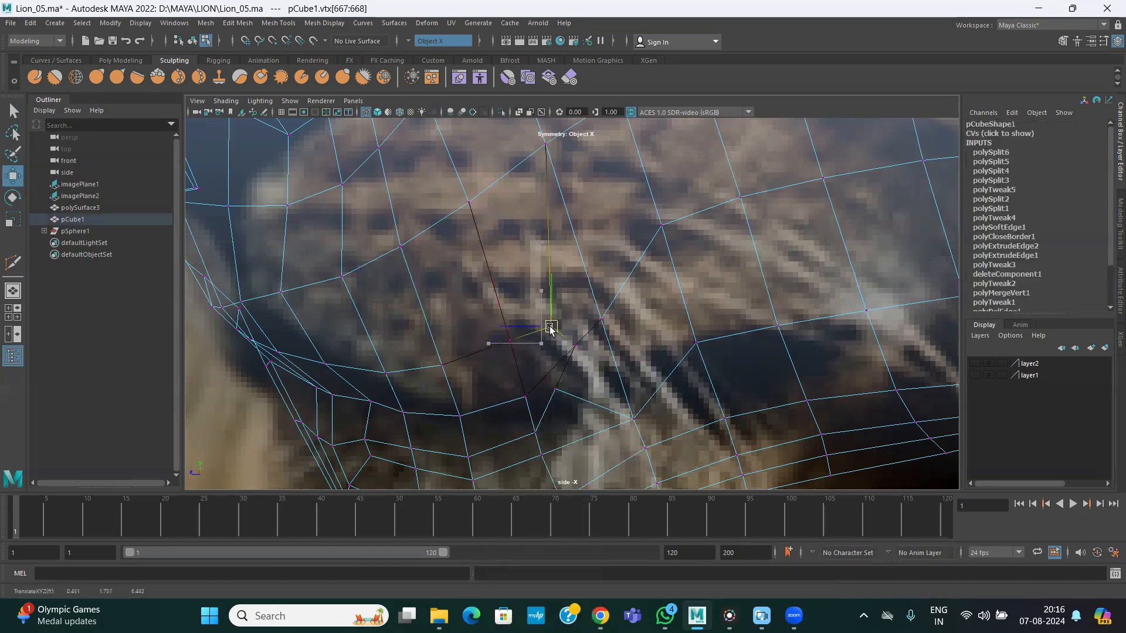
left_click(554, 388)
left_click_drag(556, 388, 588, 397)
left_click(553, 328)
right_click_drag(571, 400, 626, 340, "alt")
middle_click_drag(530, 371, 526, 324, "alt")
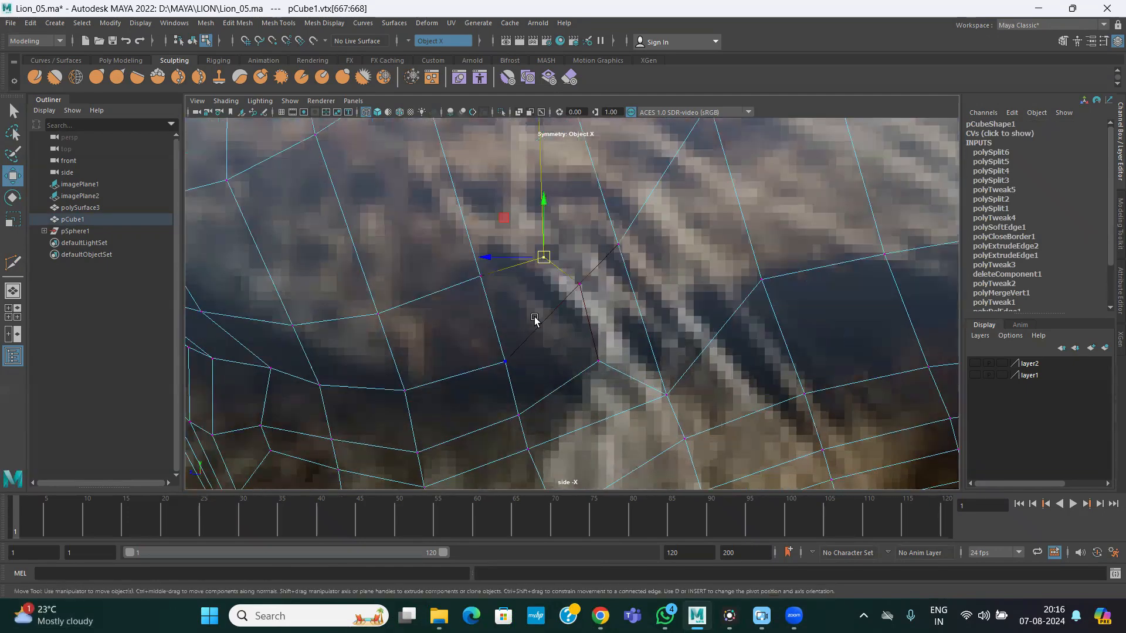
Select the front faces enclosed by the lip loops in perspective, with X symmetry, and delete them to open the mouth
key("space")
key("space")
key("F11")
left_click(558, 318)
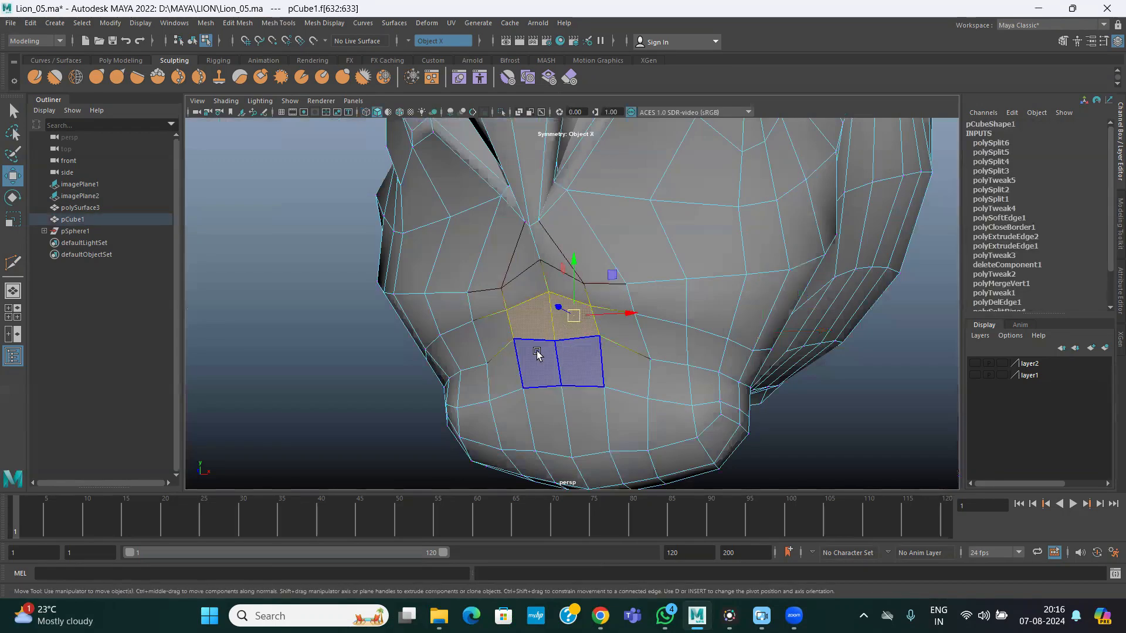
left_click(567, 362, "shift")
left_click(626, 333, "shift")
left_click(626, 363, "shift")
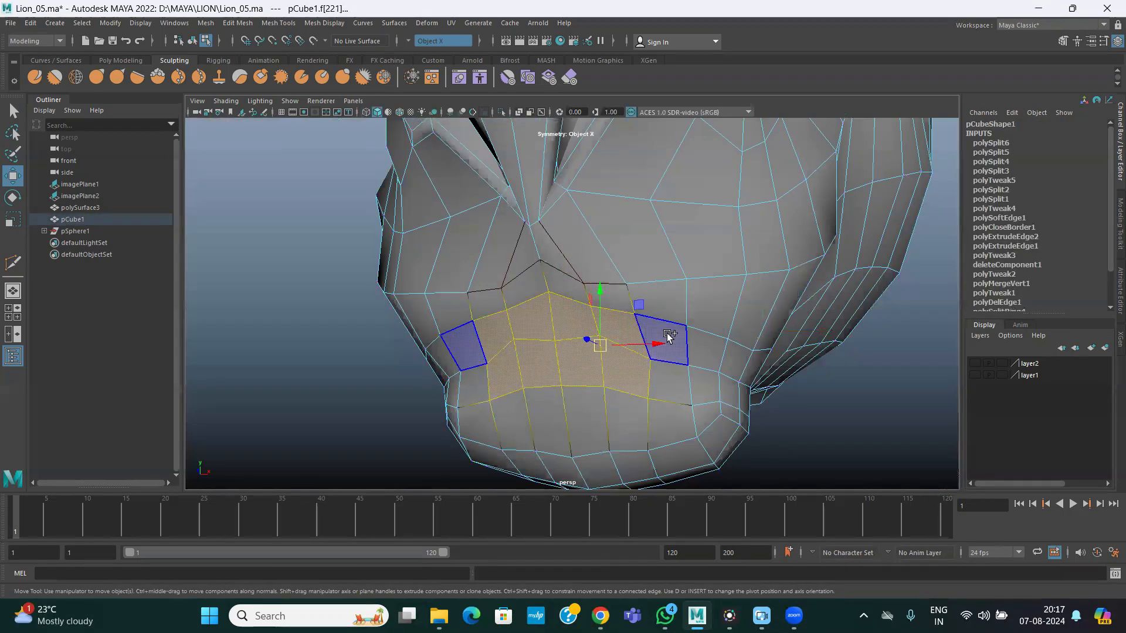
left_click(667, 336, "shift")
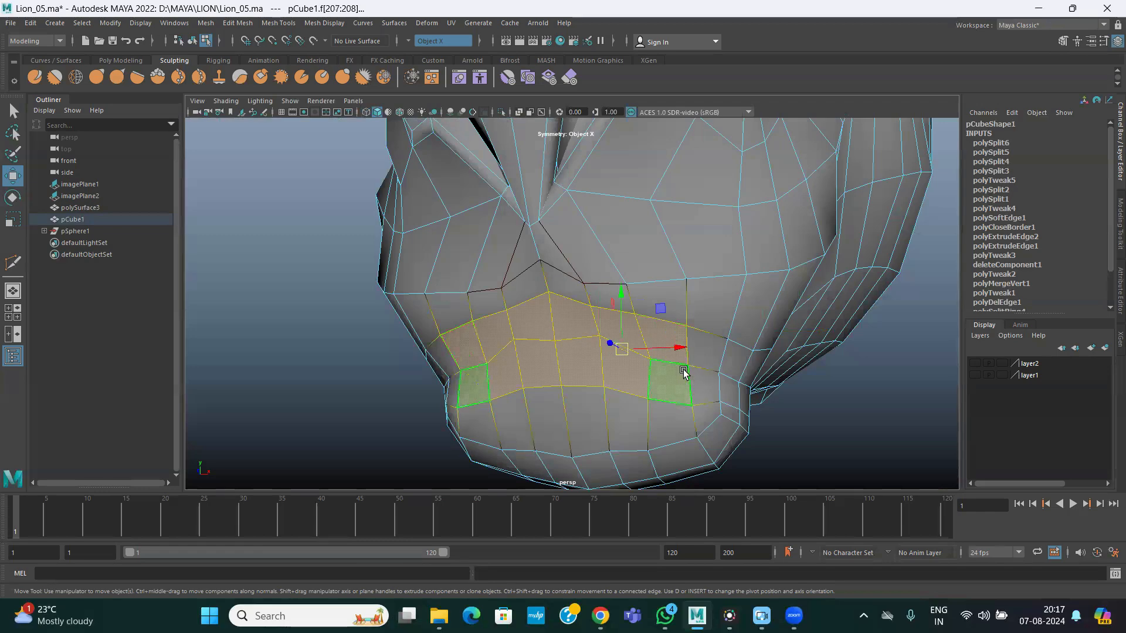
key("Delete")
Delete the next upper and lower mouth-line faces along the side of the muzzle, behind the front opening
left_click_drag(719, 369, 640, 333, "alt")
left_click(640, 333)
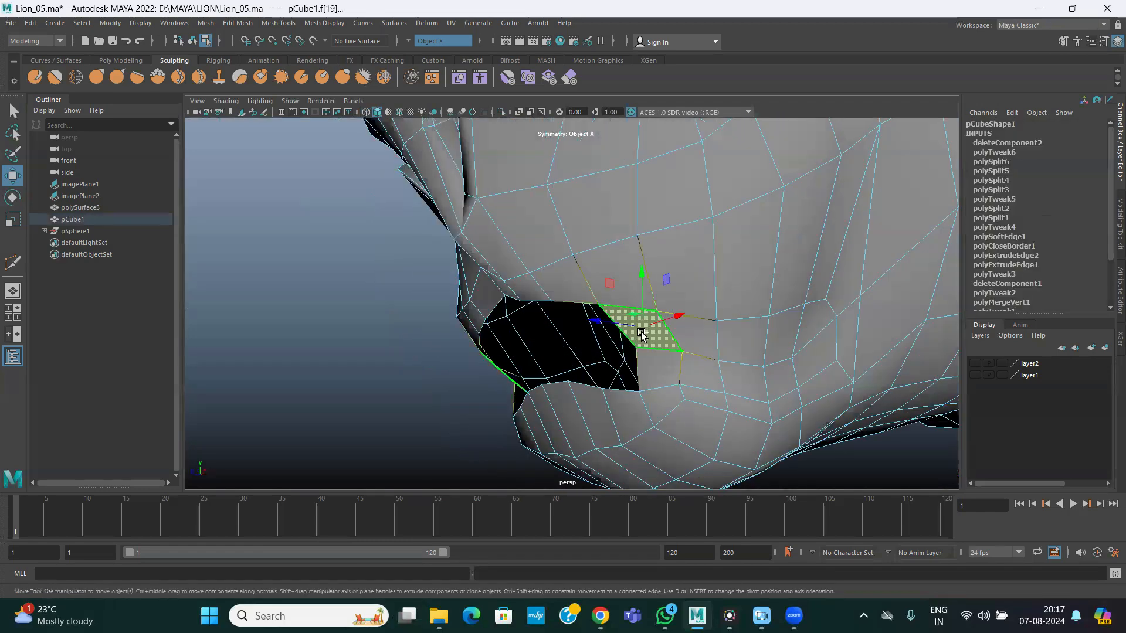
key("Delete")
left_click(658, 369)
key("Delete")
left_click(695, 337)
key("Delete")
left_click(705, 369)
key("Delete")
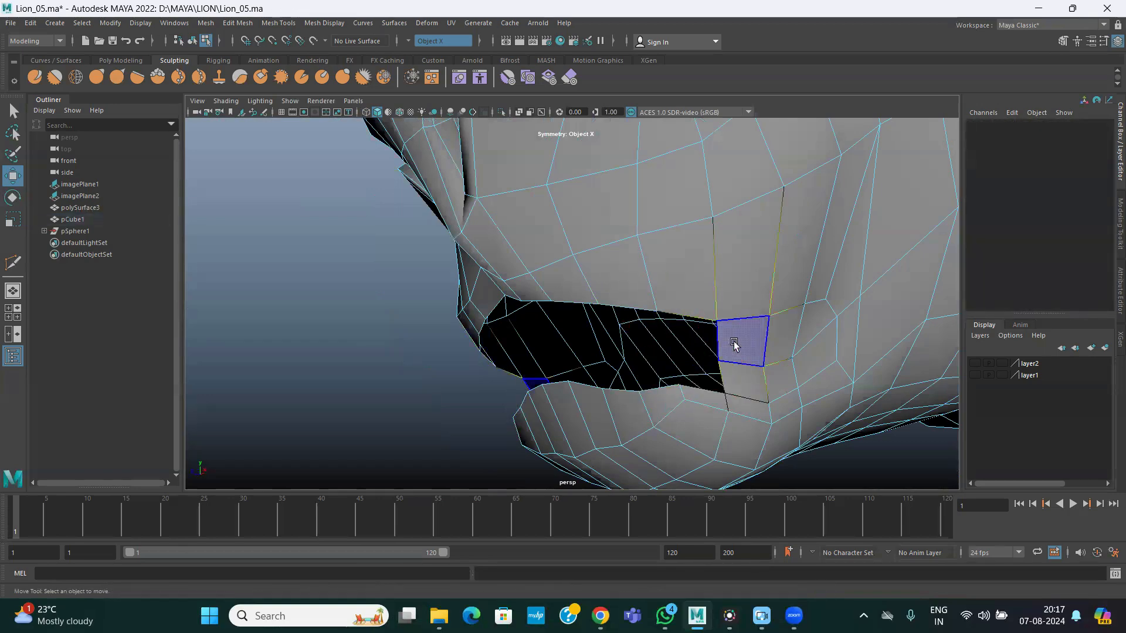
Delete the remaining enclosed faces back to the mouth corner, completing the mouth opening
left_click(734, 345)
key("Delete")
left_click(743, 380)
key("Delete")
left_click(783, 328)
key("Delete")
left_click(808, 332)
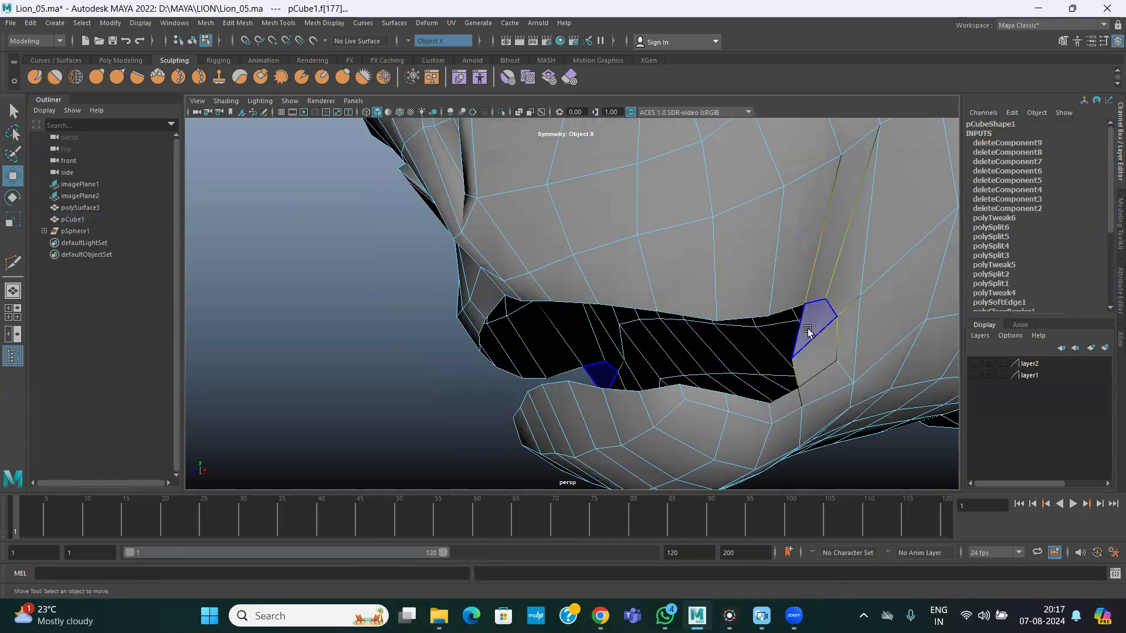
key("Delete")
left_click(813, 348)
key("Delete")
In the front view, raise the centre upper-lip vertex and the one above it to the peak of the mouth in the reference
scroll(565, 348, "down", 2)
scroll(565, 348, "down", 3)
left_click_drag(565, 347, 766, 384, "alt")
scroll(621, 289, "up", 4)
left_click_drag(621, 289, 598, 302, "alt")
left_click(600, 302)
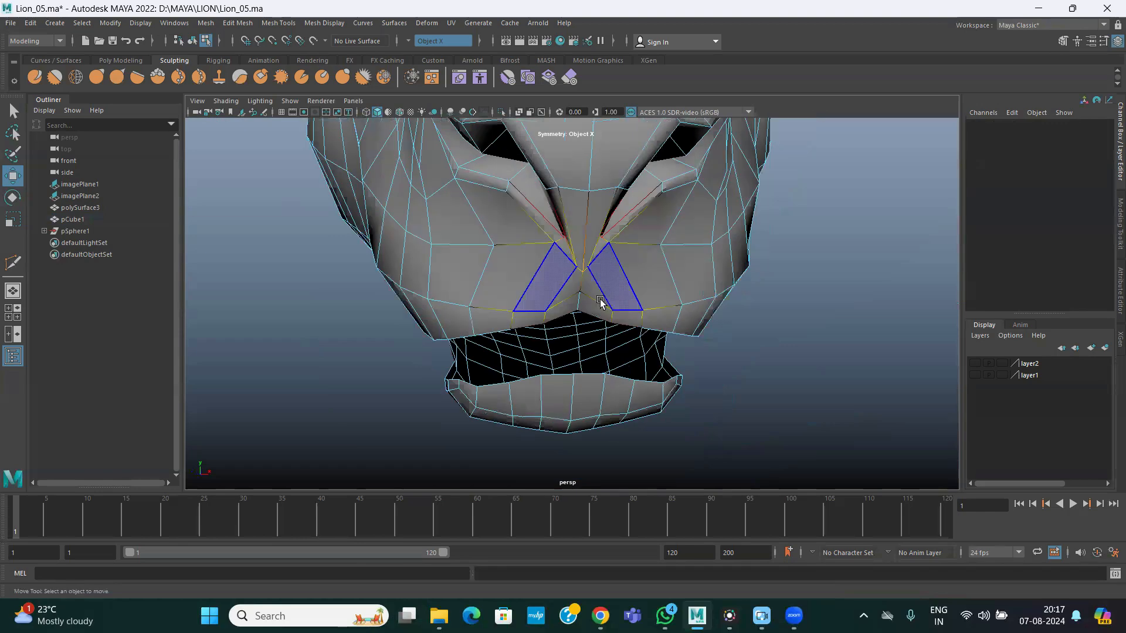
key("space")
key("space")
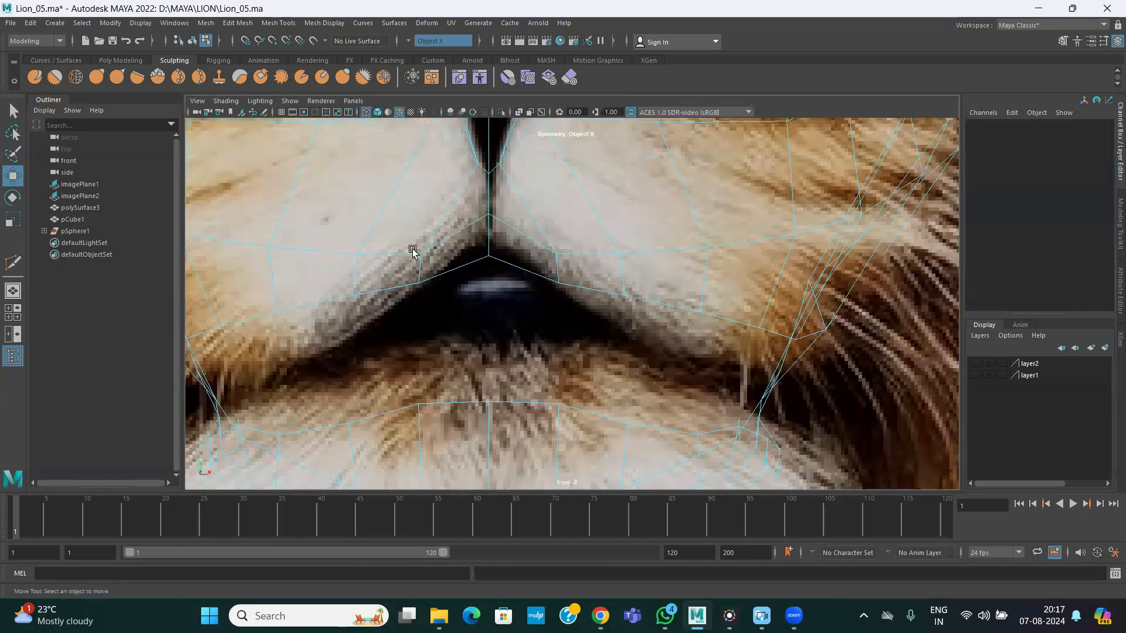
left_click(485, 254)
left_click_drag(484, 244, 487, 223)
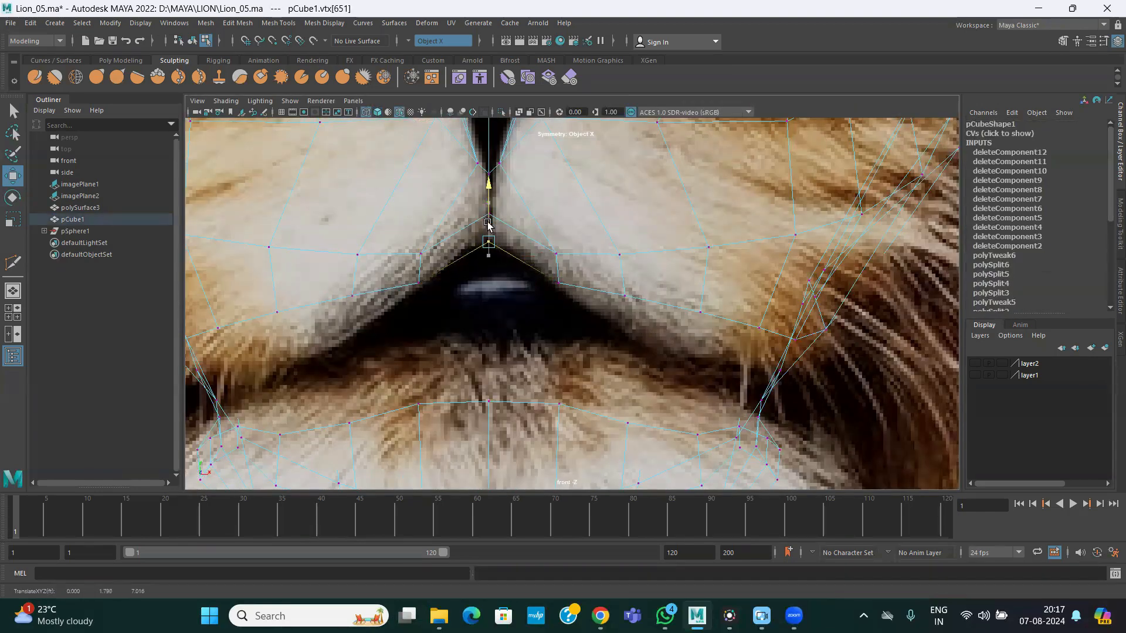
key("ctrl+z")
key("b")
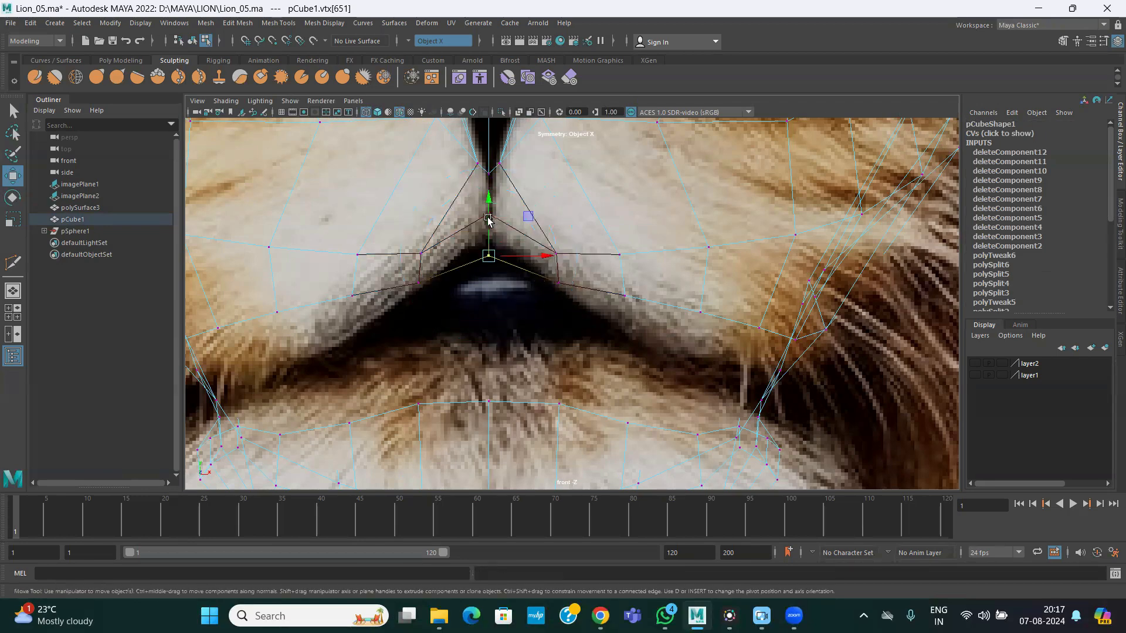
left_click_drag(488, 216, 488, 205)
Raise the two vertices beside the centre in the row above the upper-lip edge
left_click(557, 249)
left_click_drag(557, 251, 564, 223)
left_click(622, 250)
left_click_drag(623, 251, 629, 227)
Fit the three upper-lip edge vertices beside the centre to the dark mouth line in the front reference
left_click(627, 286)
left_click_drag(628, 287, 619, 304)
left_click(565, 261)
left_click_drag(565, 262, 560, 272)
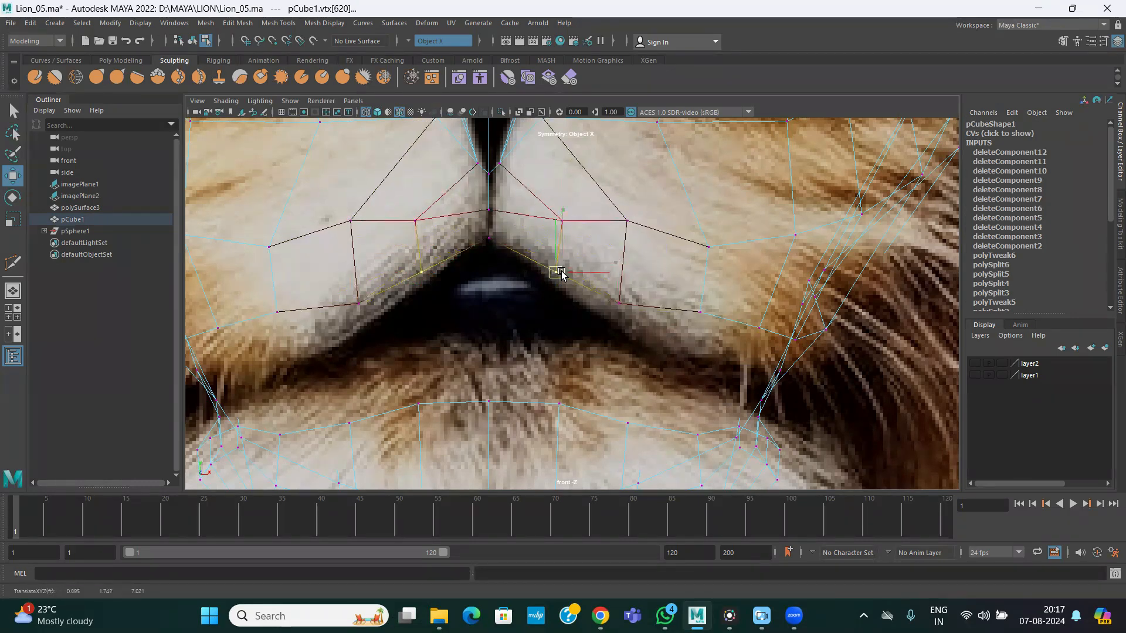
left_click(703, 310)
left_click_drag(703, 310, 695, 329)
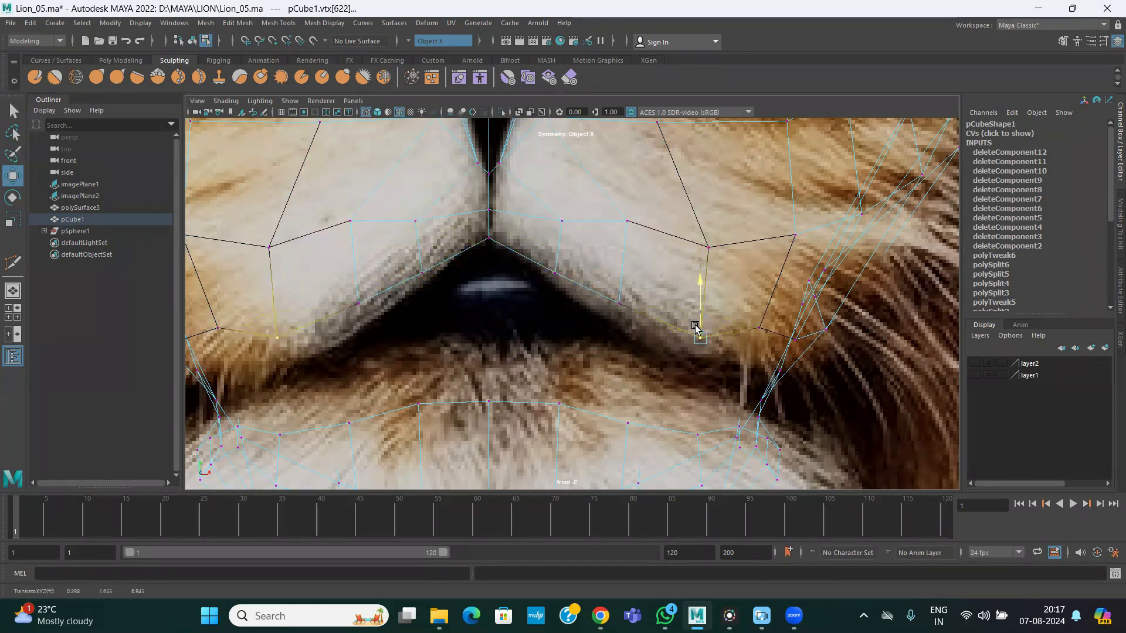
Lower the upper-lip edge vertices near the mouth corner to the reference mouth line, checking their positions in perspective
middle_click_drag(699, 376, 451, 342, "alt")
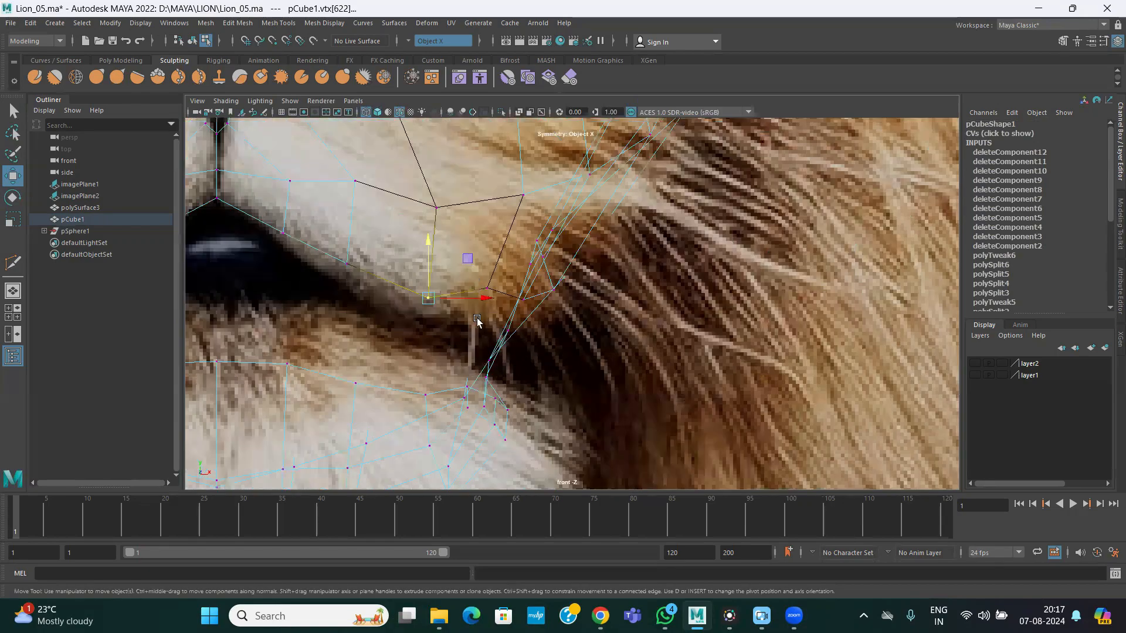
scroll(478, 318, "up", 1)
left_click(477, 285)
left_click(550, 287)
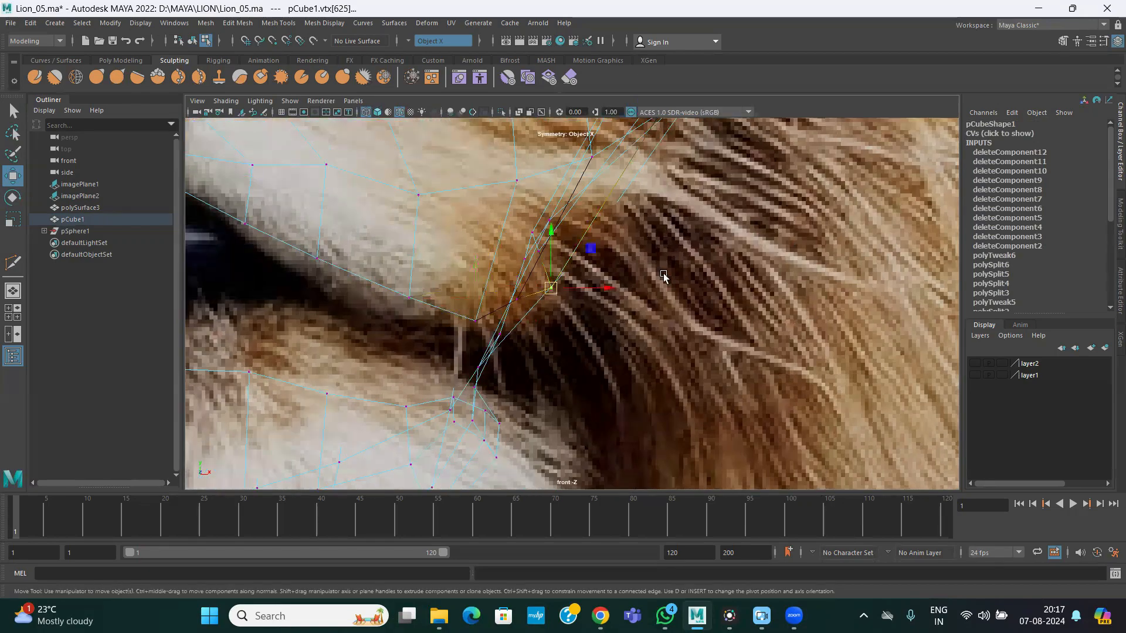
key("space")
key("space")
left_click_drag(712, 279, 638, 337, "alt")
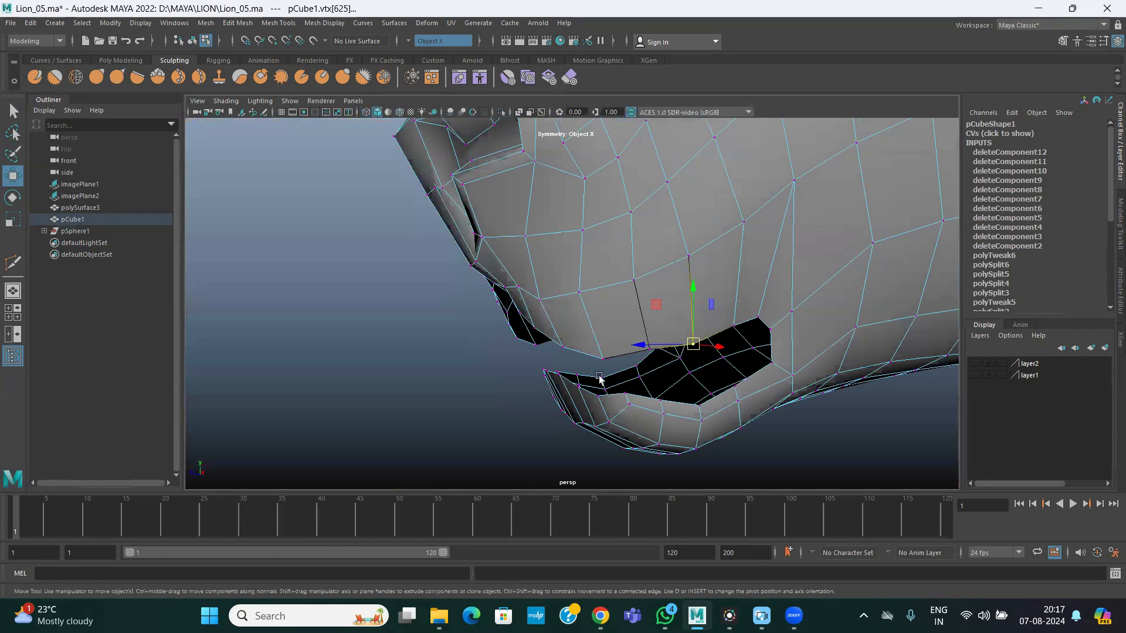
left_click(435, 387)
left_click(646, 349)
left_click(647, 348)
left_click_drag(646, 348, 546, 375, "alt")
key("space")
key("space")
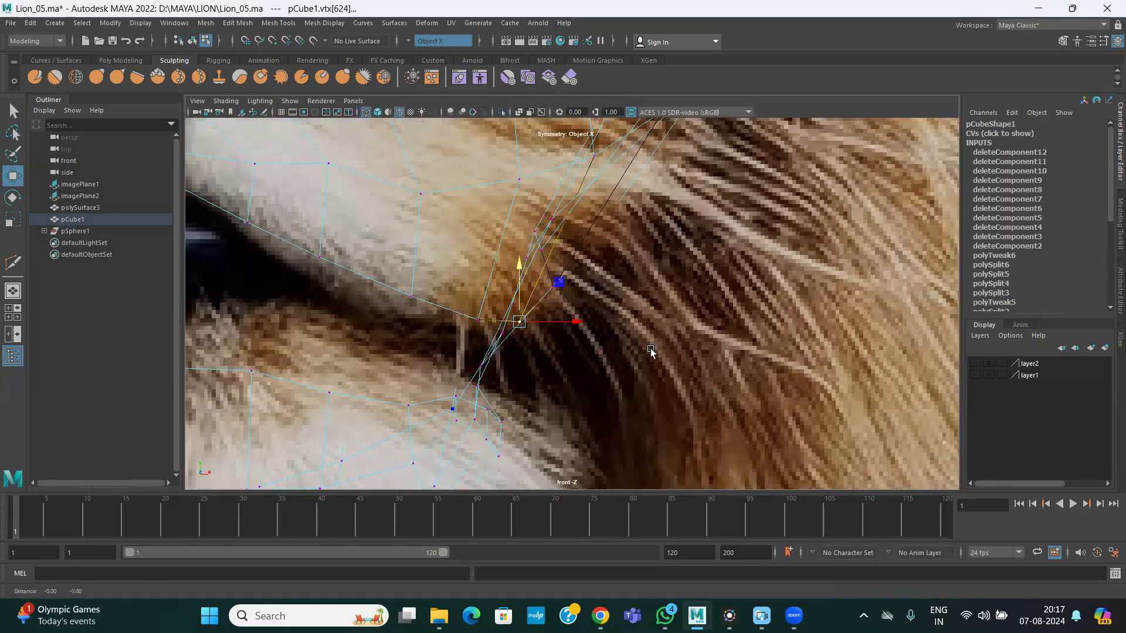
Raise the centre lower-lip vertex and the neighbouring lower-lip edge vertices to follow the lower lip in the front reference
middle_click_drag(539, 326, 489, 315, "alt")
left_click_drag(489, 315, 489, 268)
left_click_drag(568, 312, 578, 279)
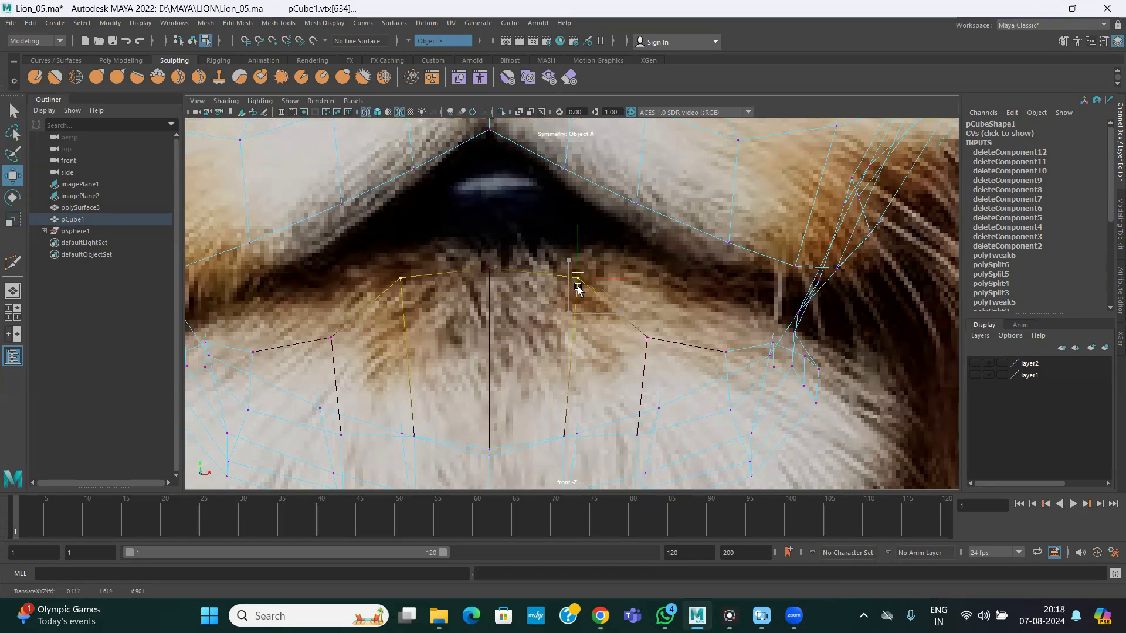
left_click(643, 344)
left_click_drag(642, 347, 671, 320)
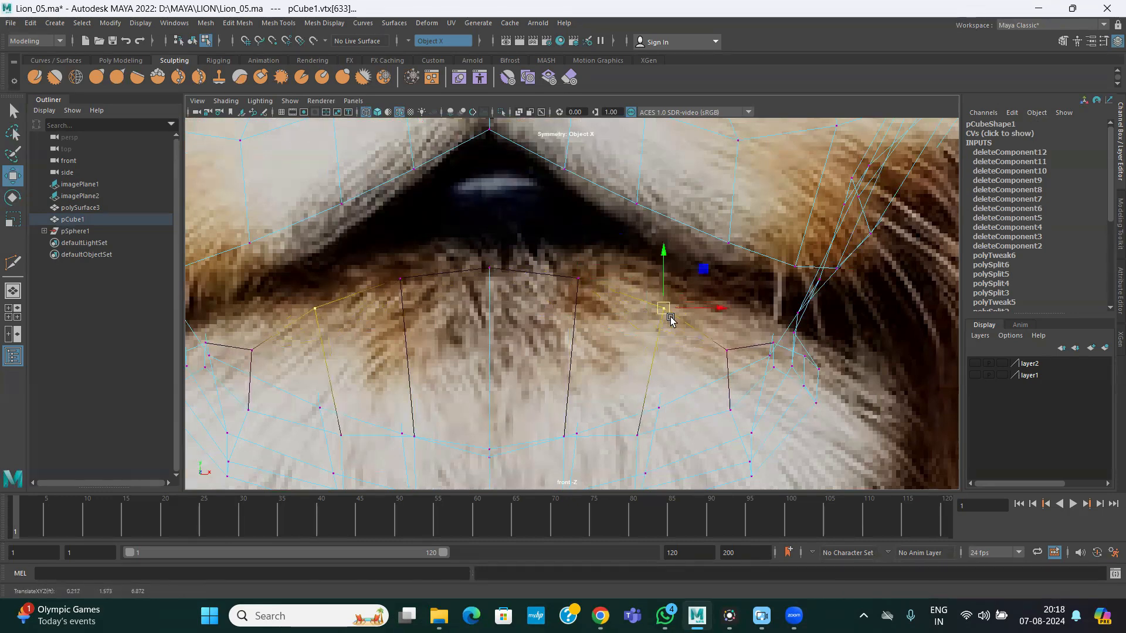
left_click(725, 349)
left_click_drag(724, 350, 730, 330)
left_click(662, 313)
left_click_drag(658, 312, 661, 299)
Raise the outer lower-lip edge vertex slightly in the front view and check the mouth in perspective
middle_click_drag(765, 355, 678, 302, "alt")
scroll(606, 302, "down", 1)
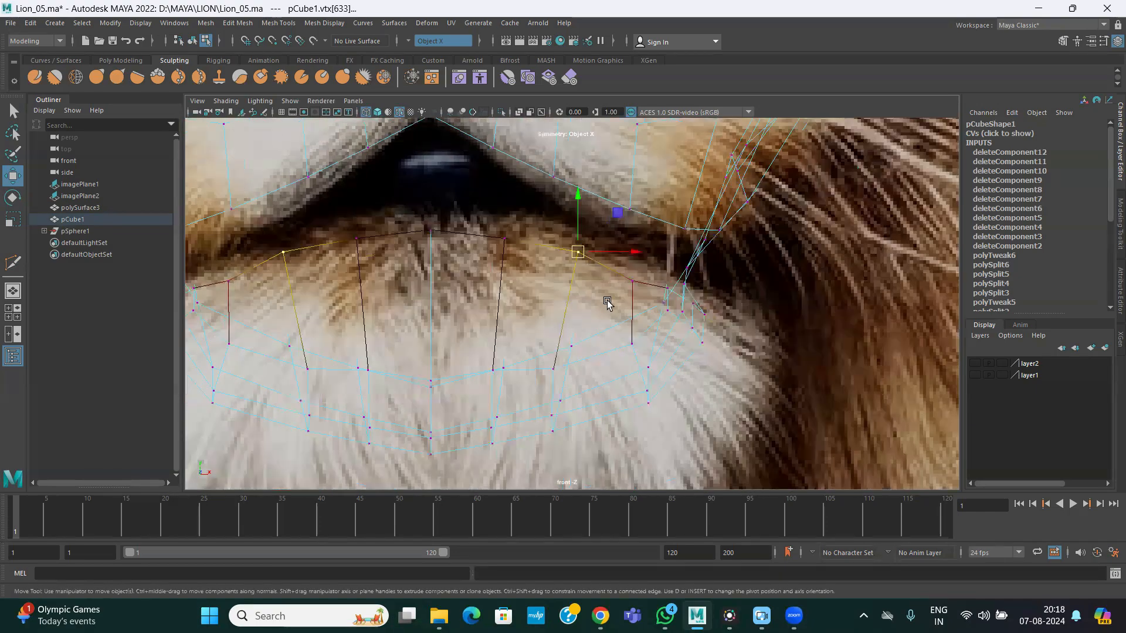
left_click(632, 285)
key("space")
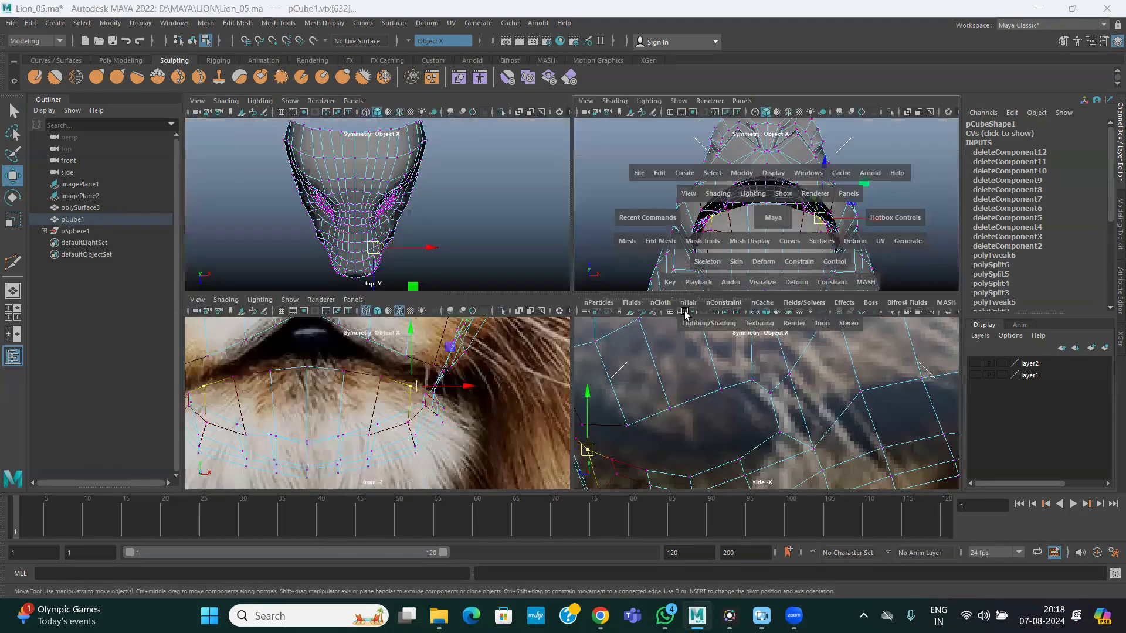
key("space")
left_click_drag(678, 307, 687, 403, "alt")
In the side view, raise the lower-lip edge vertex just behind the front of the mouth
key("space")
key("space")
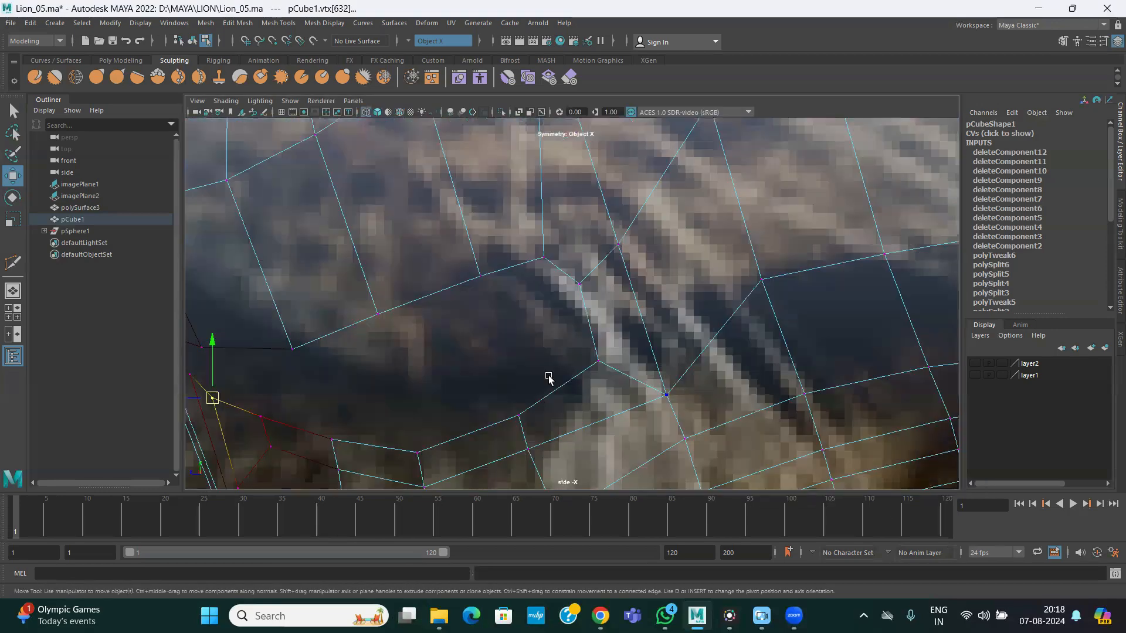
scroll(609, 307, "down", 3)
middle_click_drag(609, 308, 782, 252, "alt")
scroll(505, 313, "up", 1)
left_click_drag(502, 309, 540, 286)
left_click(533, 318)
key("ctrl+z")
left_click_drag(538, 317, 542, 300)
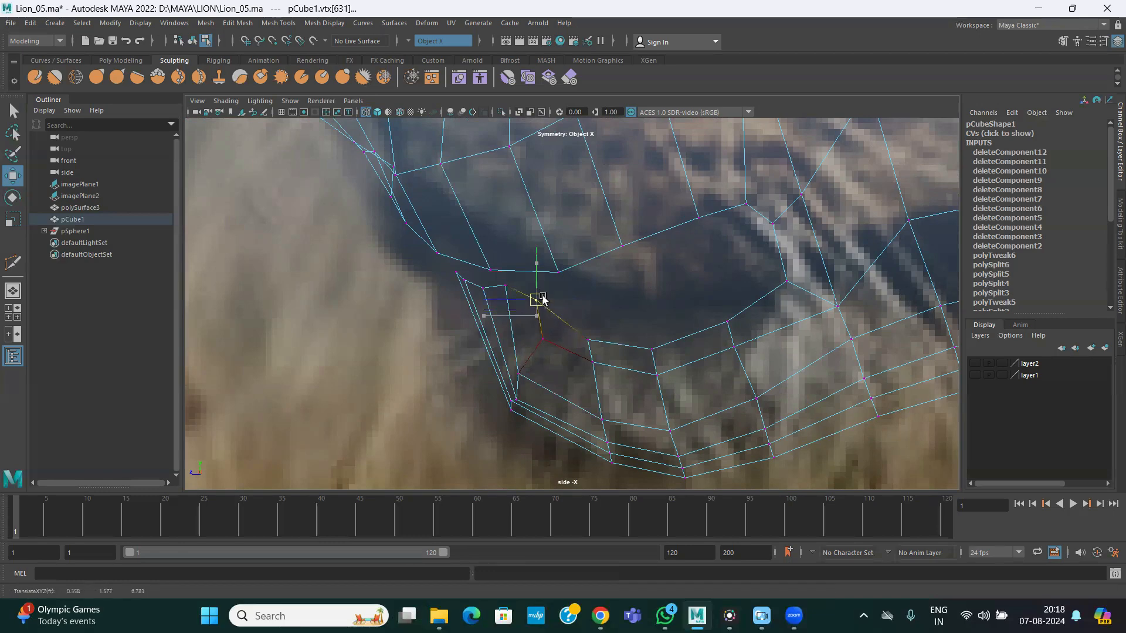
Raise the following two lower-lip edge vertices towards the mouth line in the side reference
left_click(590, 339)
left_click_drag(589, 340, 590, 301)
left_click(652, 350)
left_click_drag(651, 350, 652, 318)
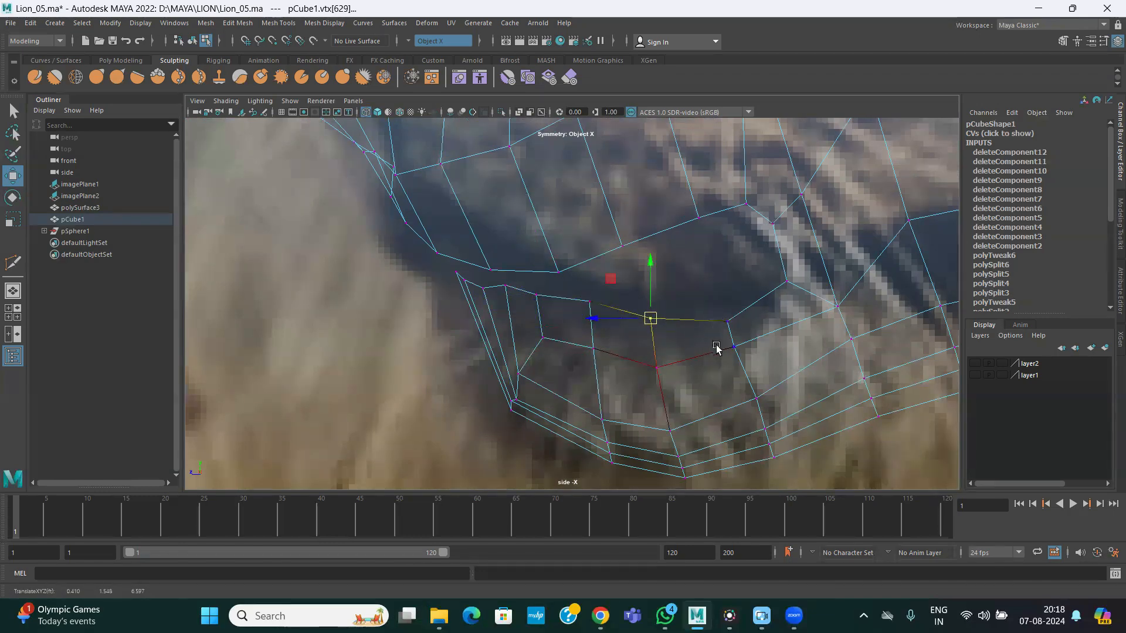
Lower the two rear upper-lip edge vertices in the side view to close the gap above the lower lip
middle_click_drag(710, 347, 739, 372, "alt")
scroll(739, 372, "down", 1)
left_click(603, 283)
left_click_drag(603, 282, 603, 319)
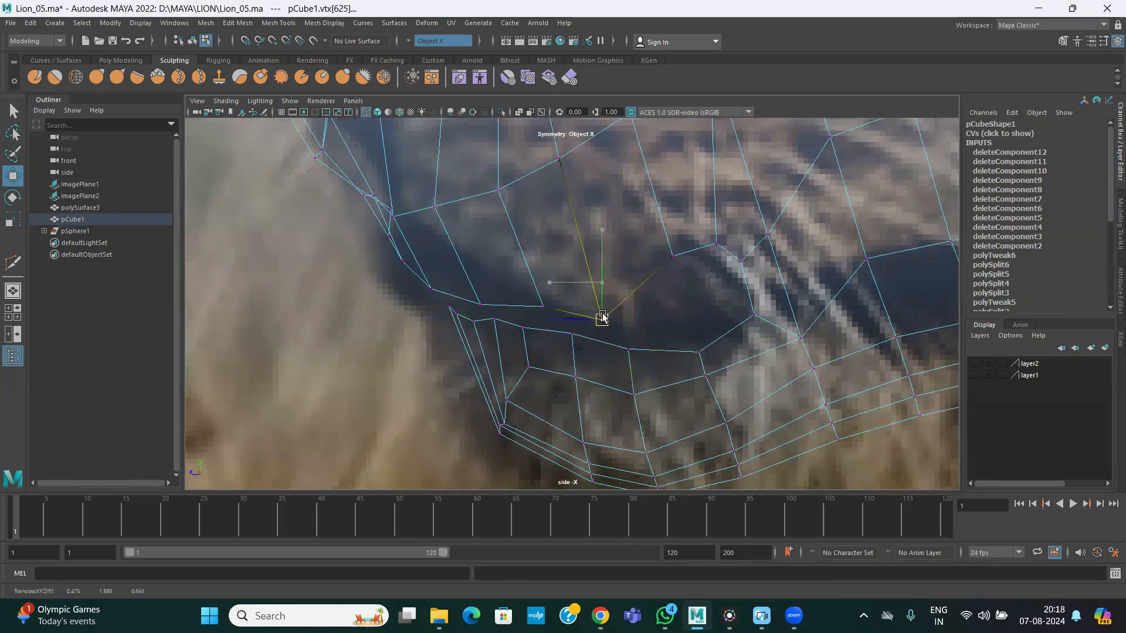
left_click(667, 256)
left_click_drag(671, 252, 681, 314)
Move the mouth-corner vertices down and reposition the lower-lip vertices near the corner
left_click(716, 243)
left_click(740, 261)
left_click_drag(730, 253, 749, 330)
left_click(756, 315)
left_click_drag(698, 268, 731, 305)
left_click_drag(719, 286, 710, 388)
left_click(703, 371)
left_click(727, 422)
Fine-tune the middle lip vertices in the side view so the upper and lower lip edges run close together
mouse_move(617, 336)
left_mouse_down()
mouse_move(637, 361)
mouse_move(624, 341)
left_mouse_up()
left_click_drag(581, 302, 611, 329)
left_click_drag(649, 362, 613, 341)
left_click_drag(588, 301, 613, 321)
mouse_move(528, 291)
left_mouse_down()
mouse_move(554, 318)
mouse_move(543, 309)
left_mouse_up()
scroll(560, 382, "up", 3)
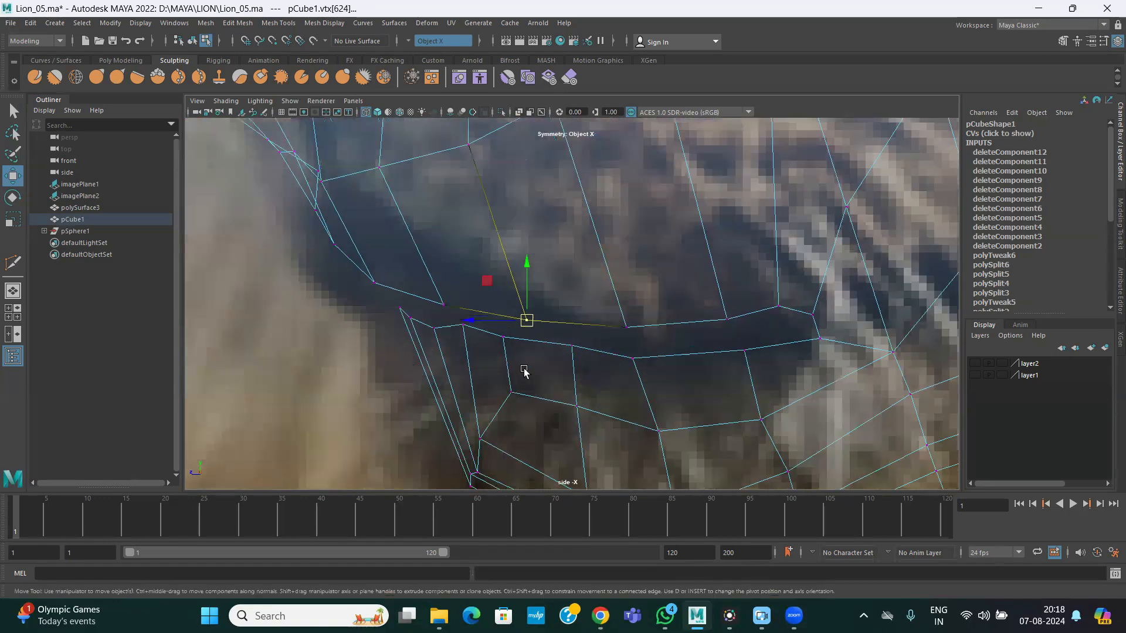
Reposition the front lower-lip edge vertices into a smooth curve beneath the upper lip
middle_click_drag(405, 302, 554, 275, "alt")
scroll(553, 276, "up", 3)
left_click_drag(524, 258, 567, 302)
left_click_drag(549, 277, 534, 276)
left_click(592, 297)
mouse_move(592, 299)
left_mouse_down()
mouse_move(575, 286)
mouse_move(579, 295)
left_mouse_up()
left_click(633, 302)
left_click(582, 290)
Even out the middle lower-lip edge vertices so they continue the smooth lip curve
scroll(669, 303, "down", 2)
middle_click_drag(813, 315, 680, 317, "alt")
mouse_move(584, 310)
left_mouse_down()
mouse_move(625, 326)
mouse_move(596, 321)
left_mouse_up()
left_click(676, 329)
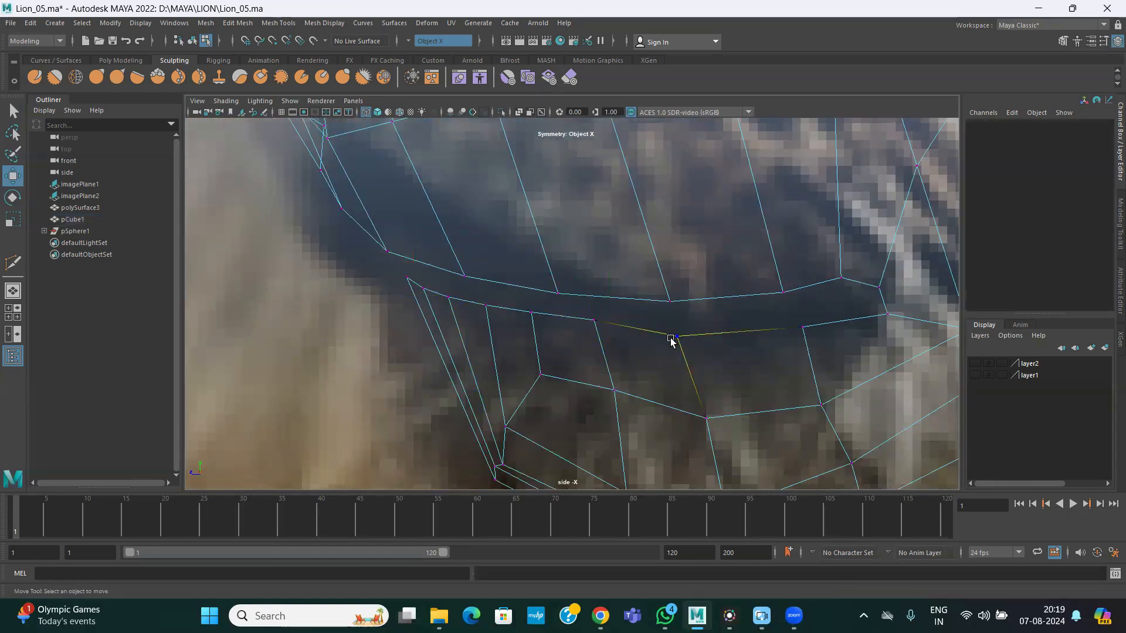
left_click(678, 334)
Lower the rear upper-lip vertices and the mouth-corner vertex to straighten the upper lip towards the corner
mouse_move(863, 288)
left_mouse_down()
mouse_move(894, 297)
mouse_move(857, 295)
left_mouse_up()
left_click_drag(764, 281, 798, 303)
left_click_drag(782, 291, 784, 296)
left_click_drag(815, 261, 846, 300)
scroll(591, 301, "down", 1)
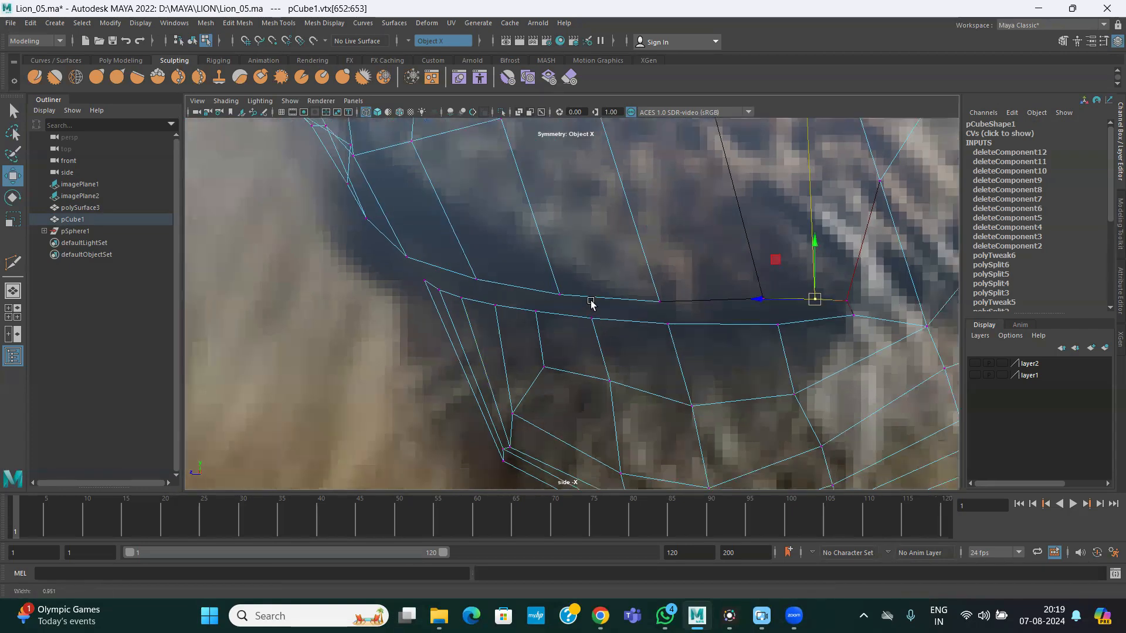
Move the front chin vertex up and slightly forward in the side view
scroll(505, 238, "down", 1)
scroll(562, 275, "down", 1)
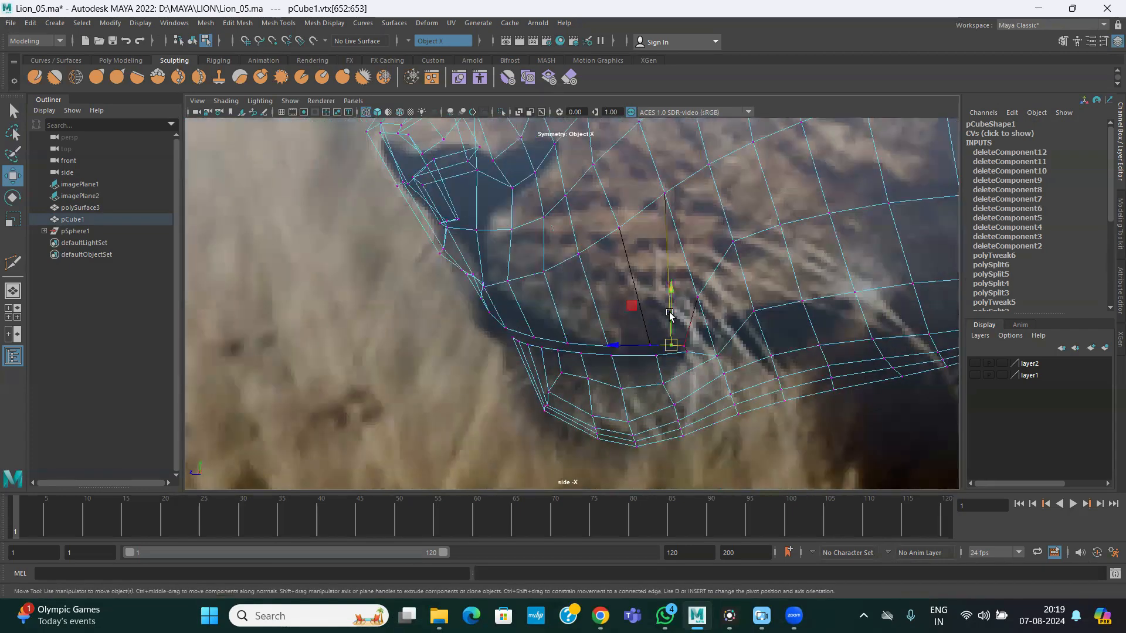
scroll(584, 403, "up", 2)
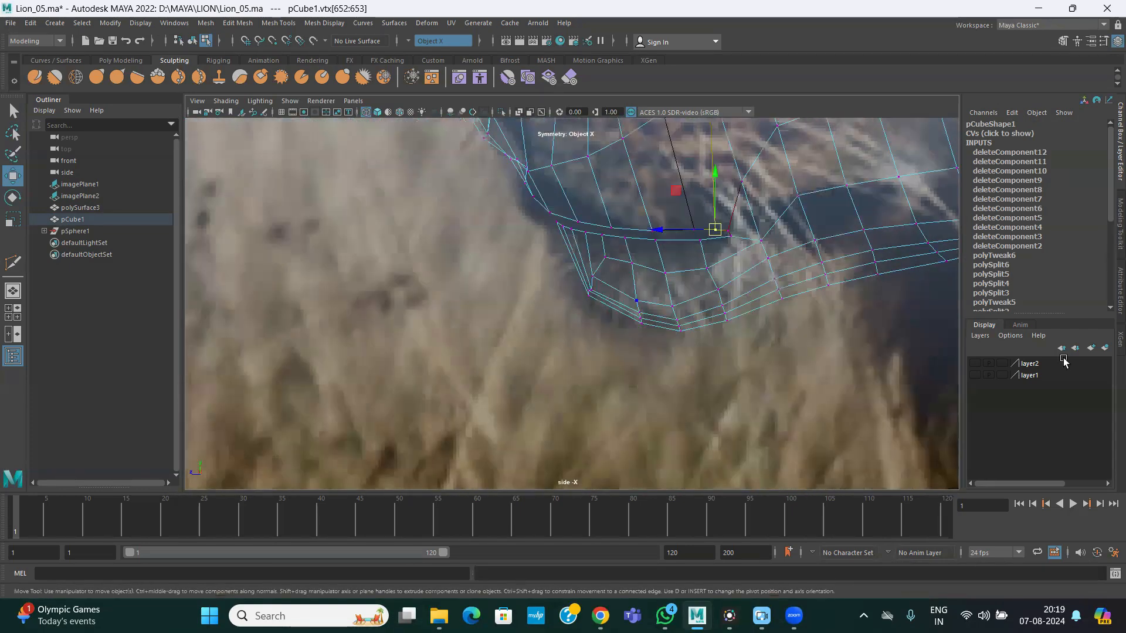
scroll(658, 281, "up", 3)
left_click_drag(654, 273, 640, 248)
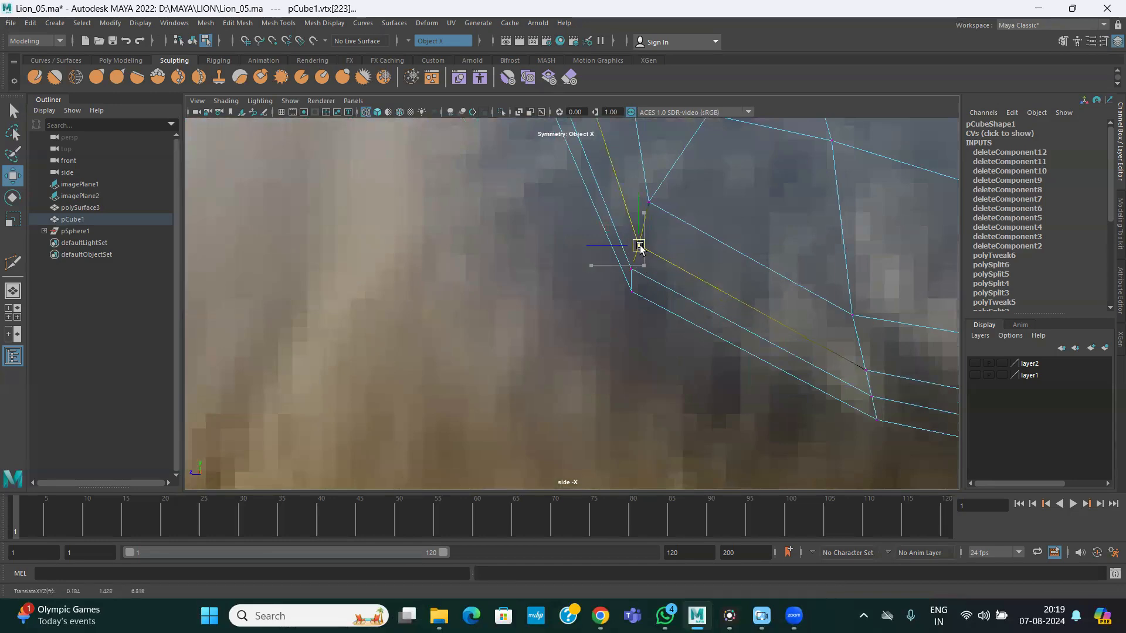
Shift the jaw vertices below the mouth corner slightly forward in the side view
scroll(673, 307, "down", 1)
scroll(751, 314, "down", 1)
scroll(703, 317, "down", 1)
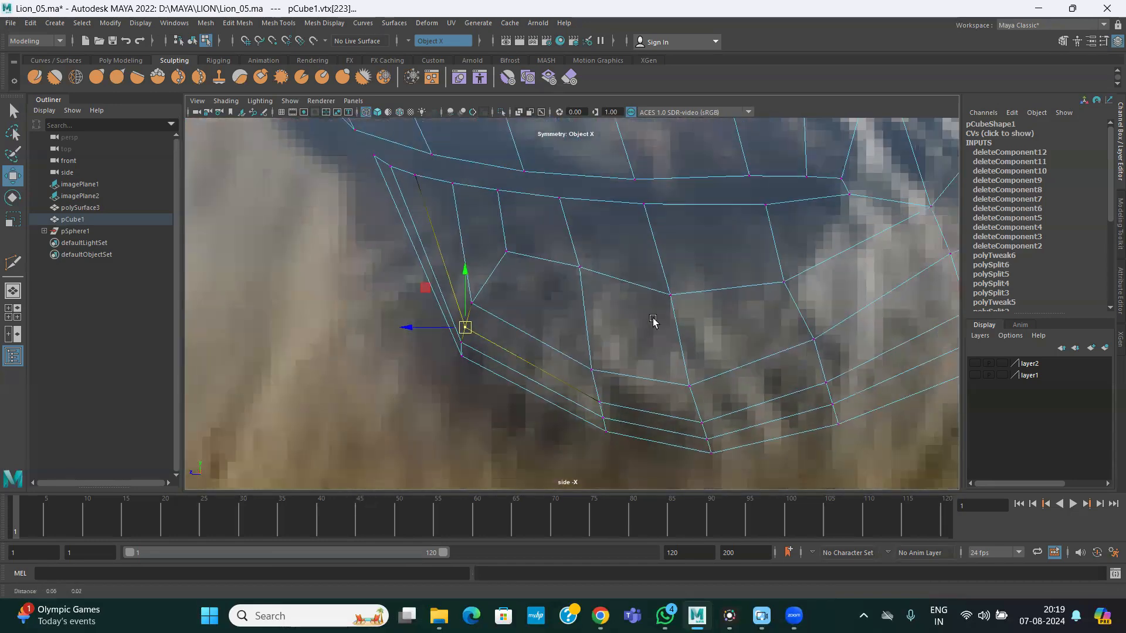
scroll(733, 339, "down", 1)
left_click(758, 347)
left_click_drag(759, 347, 786, 413)
left_click_drag(778, 400, 775, 400)
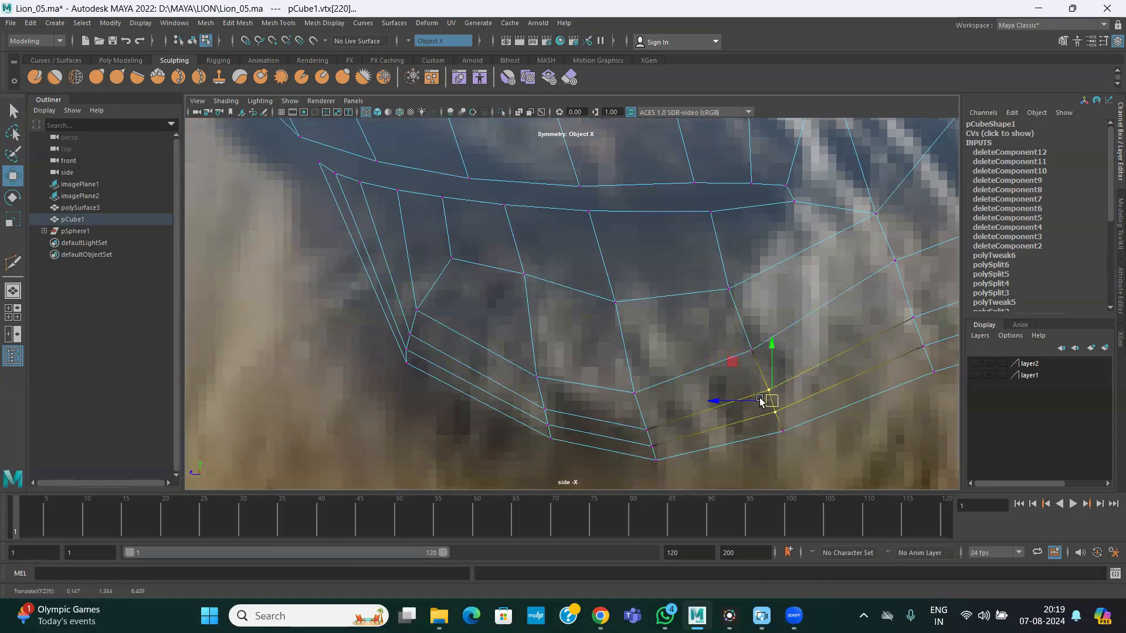
Return to object mode and inspect the whole head and its mouth opening in perspective
scroll(621, 350, "up", 3)
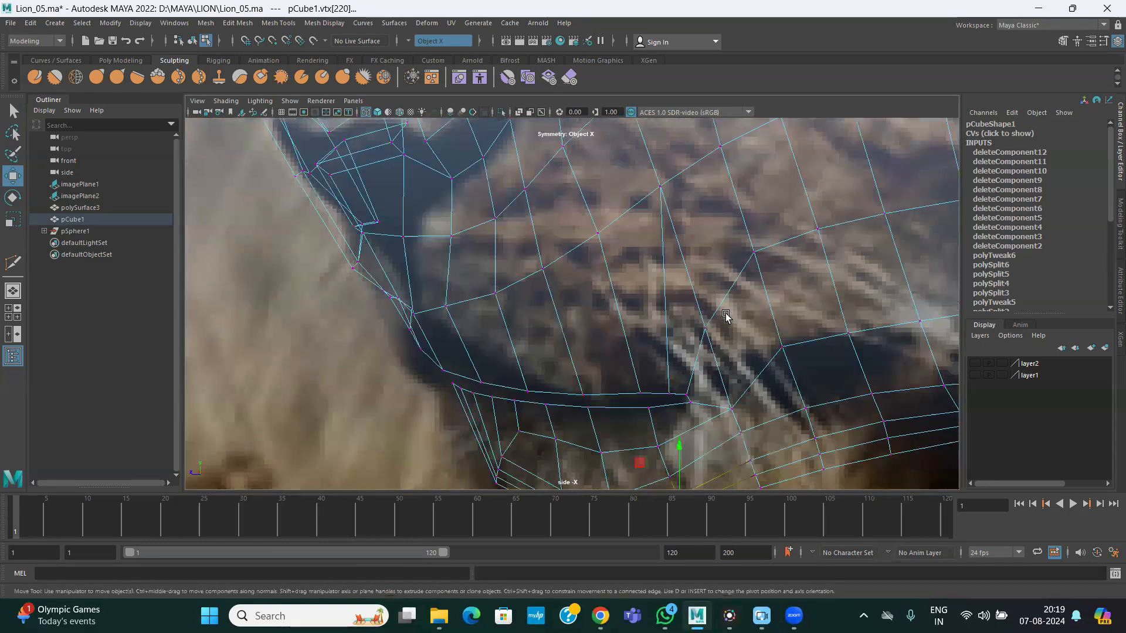
key("space")
key("space")
left_click_drag(716, 315, 608, 254, "alt")
right_click_drag(607, 254, 667, 238)
scroll(498, 283, "down", 8)
left_click_drag(497, 283, 621, 368, "alt")
scroll(639, 336, "up", 3)
left_click(643, 333)
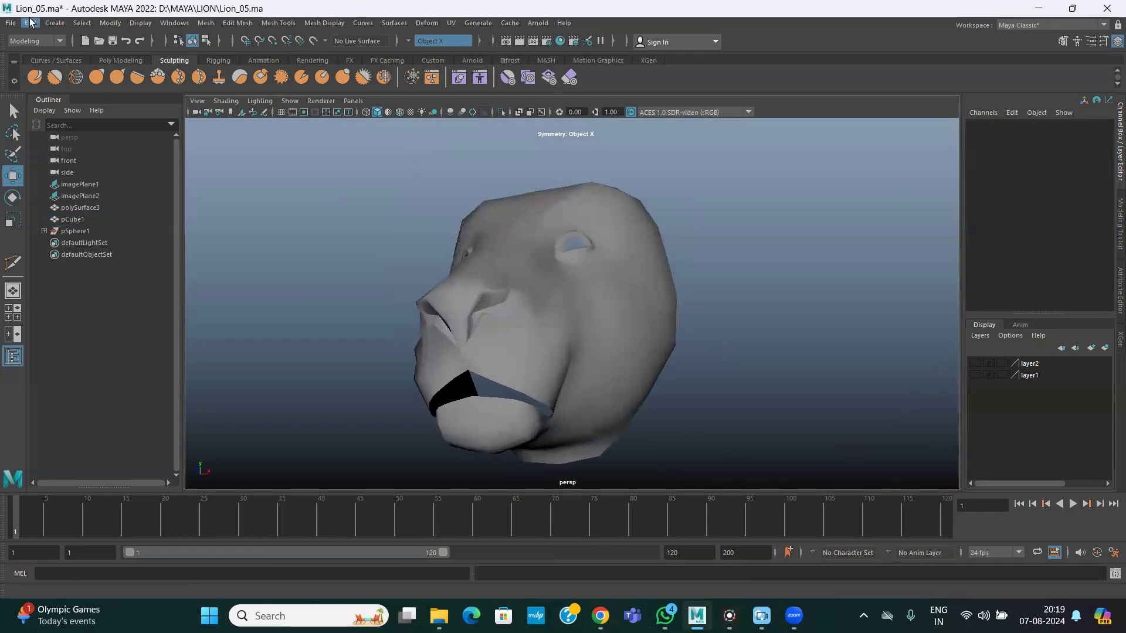
Delete the construction history
left_click(31, 22)
mouse_move(176, 171)
left_click(211, 171)
Select the complete border edge loop around the head's mouth opening
scroll(504, 217, "up", 5)
left_click(515, 276)
left_click_drag(464, 264, 498, 258, "alt")
right_click_drag(497, 255, 498, 224)
double_click(498, 271)
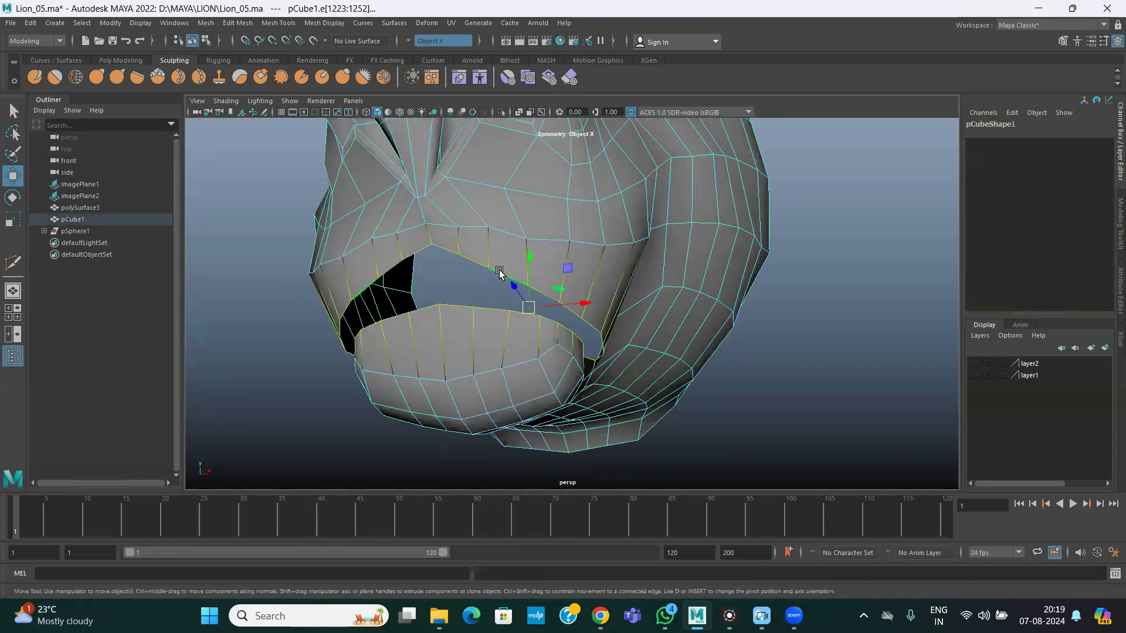
Extrude the selected mouth border edges with an offset of 0.1
left_click_drag(665, 326, 580, 316, "alt")
left_click(238, 22)
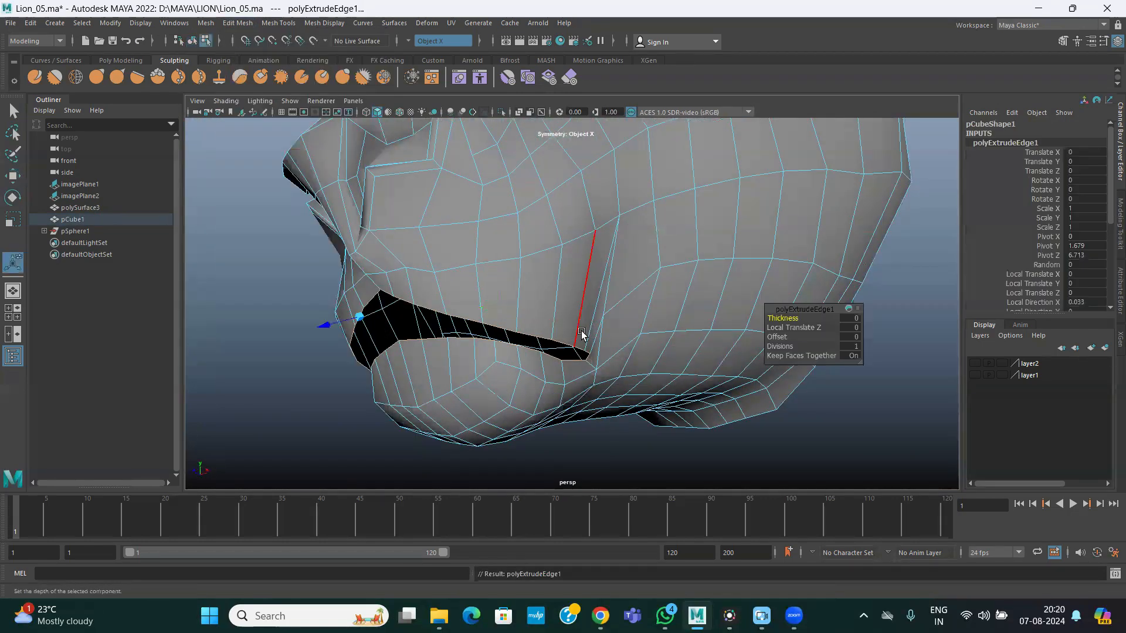
left_click_drag(528, 311, 411, 323, "alt")
left_click(852, 338)
type(".1")
key("Return")
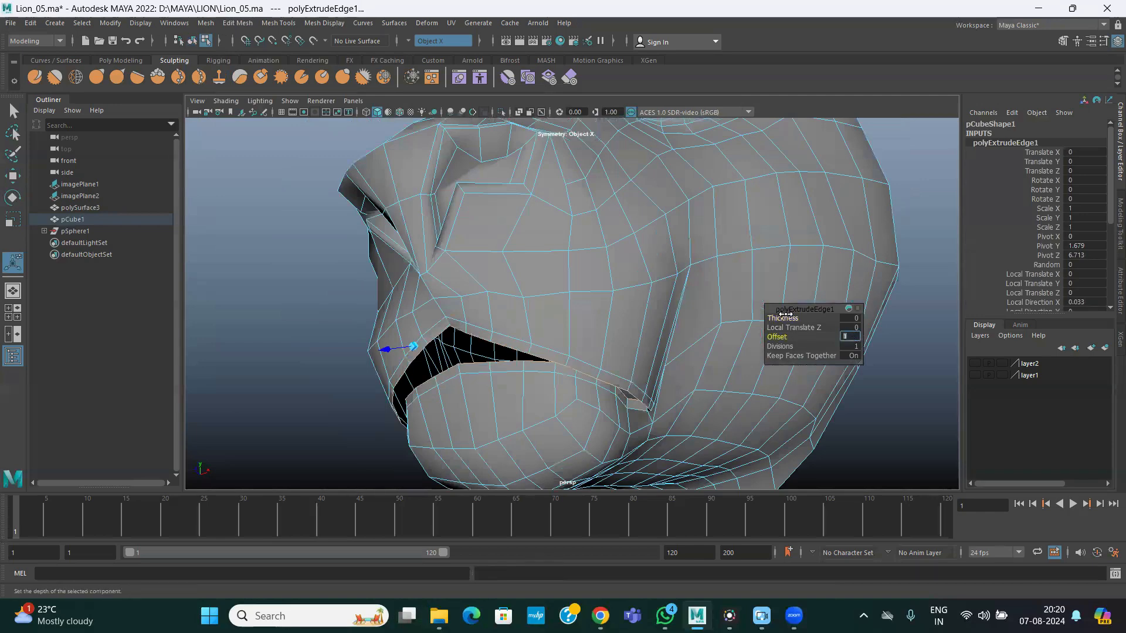
Push the extruded lip edges into the mouth, to a local Z translation of about -0.06
left_click_drag(644, 345, 581, 357, "alt")
left_click_drag(690, 361, 557, 378, "alt")
left_click_drag(397, 388, 437, 351)
left_click_drag(485, 381, 462, 394, "alt")
left_click_drag(393, 390, 511, 351, "alt")
Adjust the height of an inner vertex of the extruded lip band at the mouth corner
right_click_drag(550, 298, 494, 298)
left_click_drag(494, 298, 548, 305, "alt")
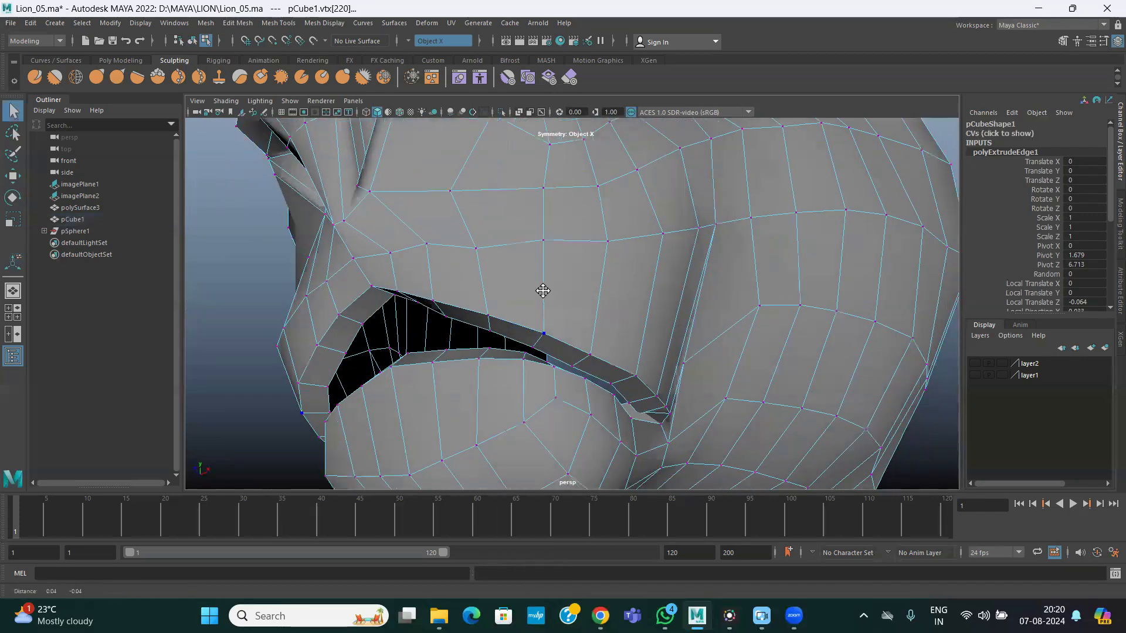
middle_click_drag(526, 335, 509, 354, "alt")
mouse_move(550, 367)
left_mouse_down("alt")
mouse_move(520, 334)
mouse_move(533, 381)
left_mouse_up("alt")
right_click_drag(533, 382, 581, 390, "alt")
left_click_drag(532, 399, 503, 368, "alt")
left_click(603, 381)
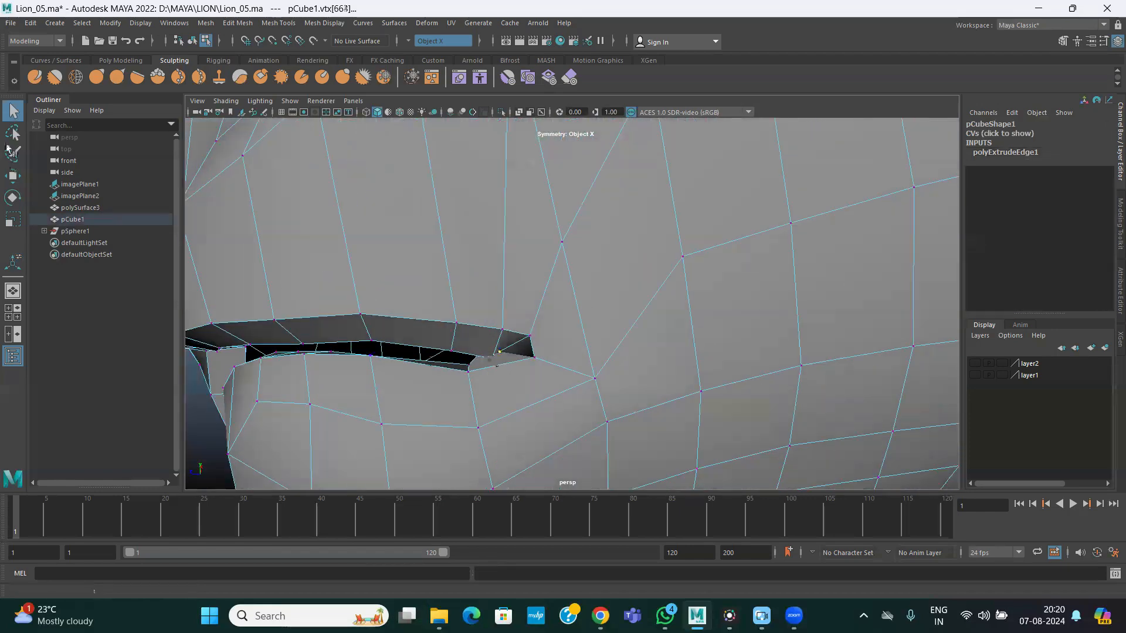
left_click(13, 176)
mouse_move(507, 340)
left_mouse_down("alt")
mouse_move(502, 360)
mouse_move(493, 337)
left_mouse_up("alt")
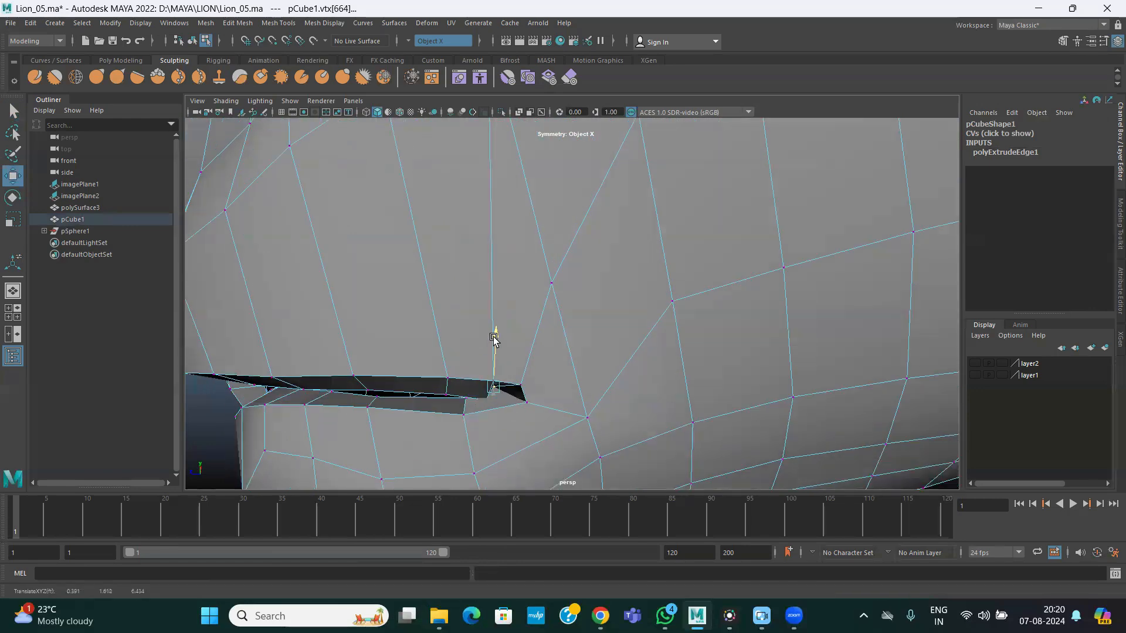
left_click_drag(545, 417, 580, 394, "alt")
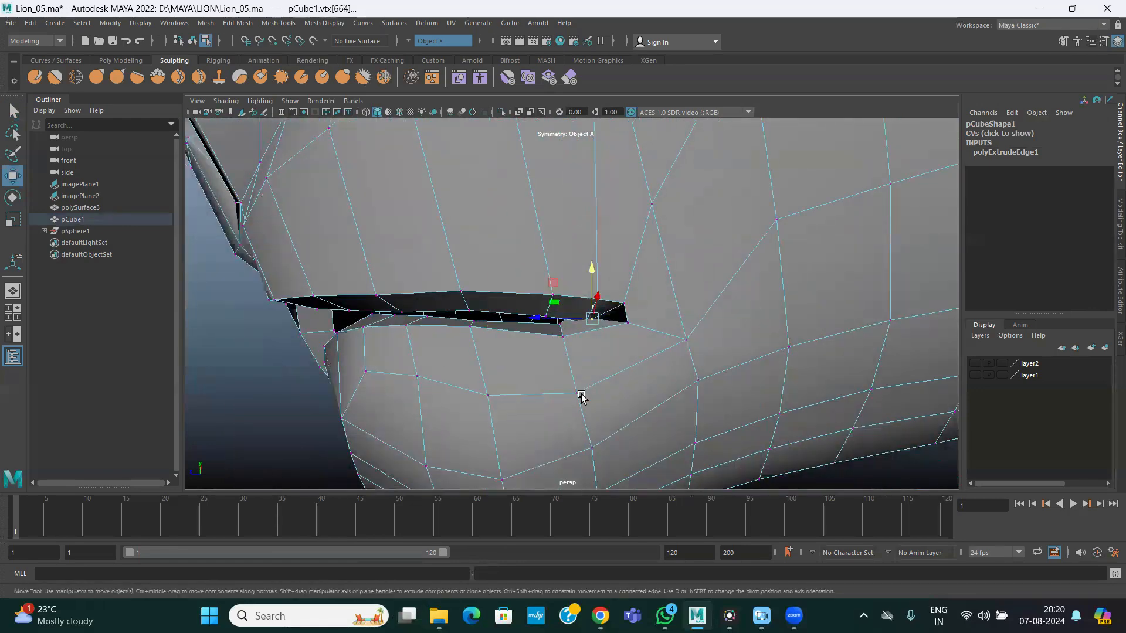
Raise the neighbouring inner upper-lip vertex near the mouth corner slightly, using wireframe display to pick it
scroll(579, 393, "up", 5)
left_click(490, 343)
left_click(616, 353)
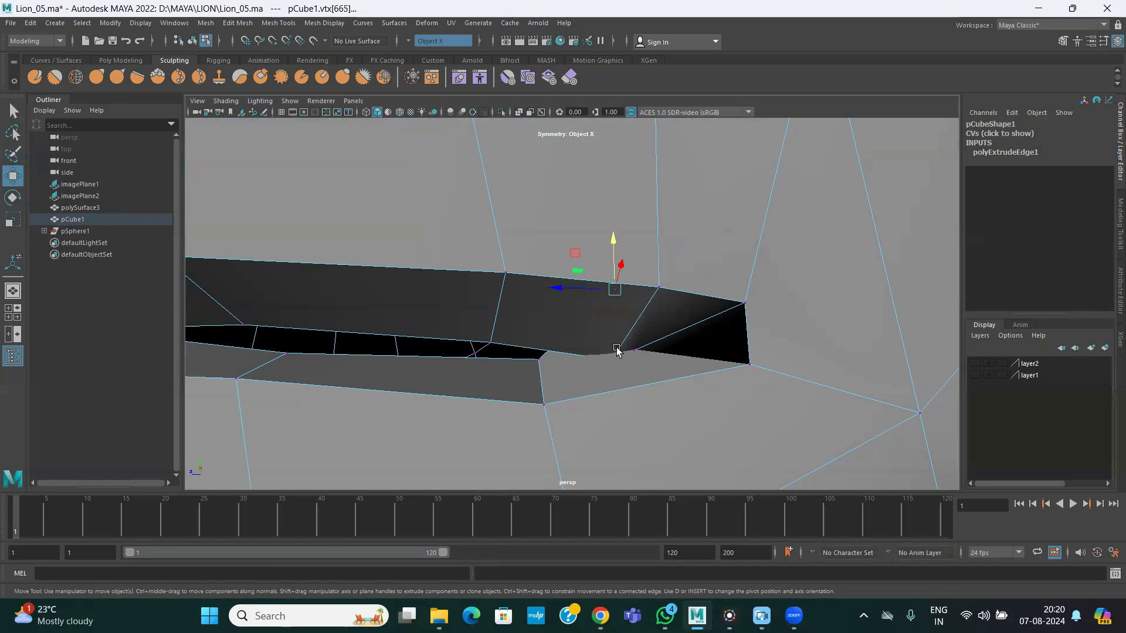
key("4")
left_click(611, 360)
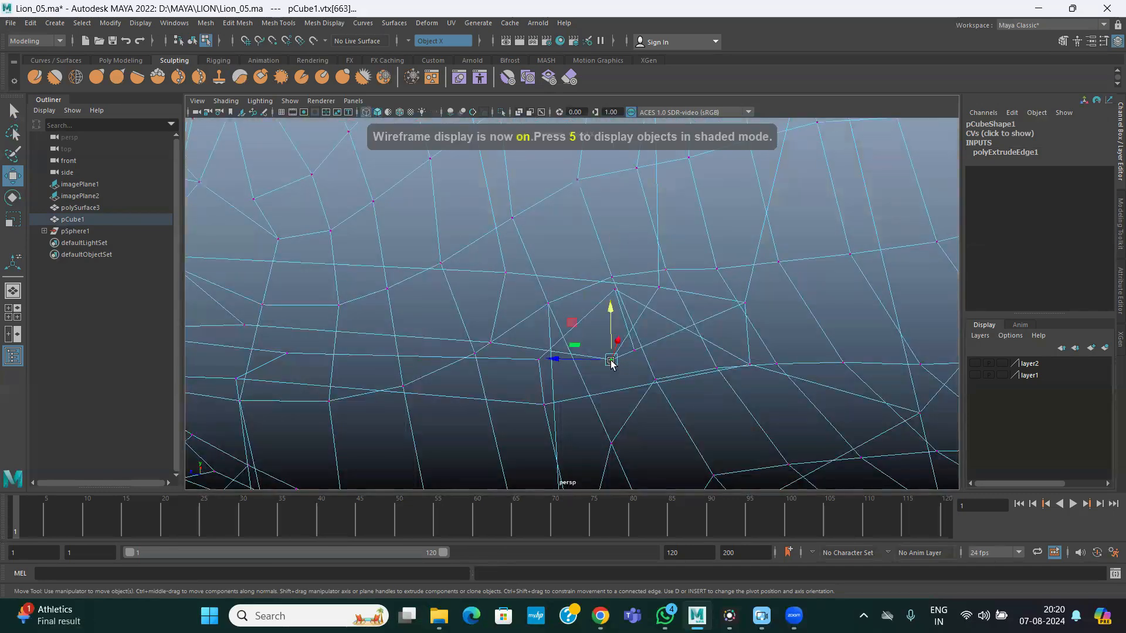
key("5")
left_click_drag(610, 309, 611, 299)
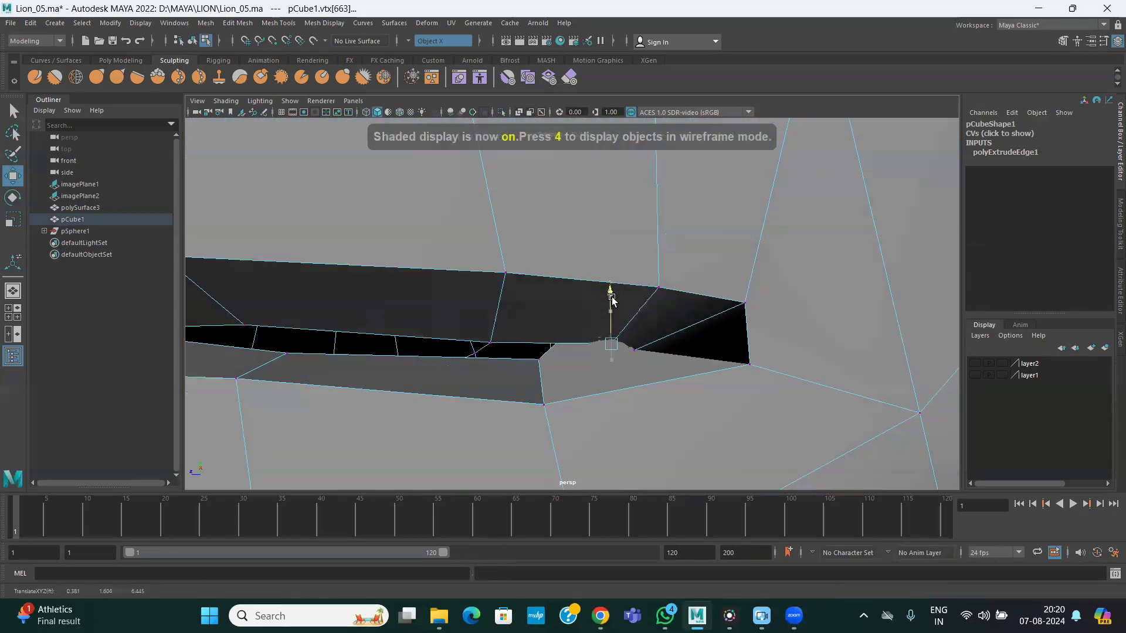
Lower the crossed inner lower-lip vertex near the mouth corner so it sits just below the upper-lip vertex
key("4")
left_click_drag(669, 278, 639, 301)
left_click(538, 359)
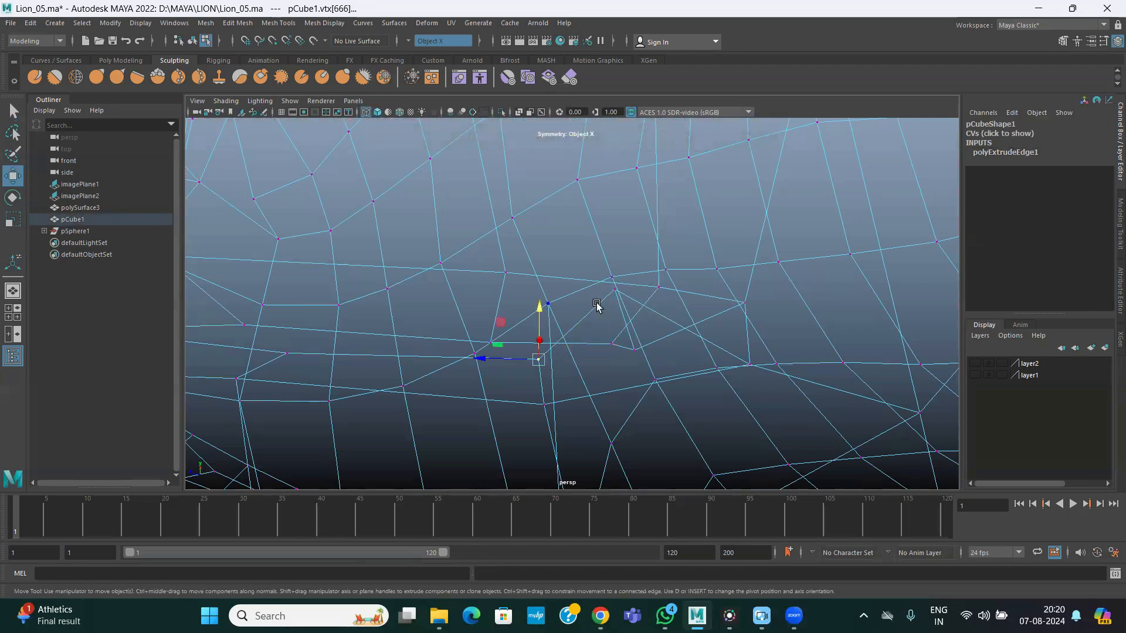
left_click(614, 292)
key("5")
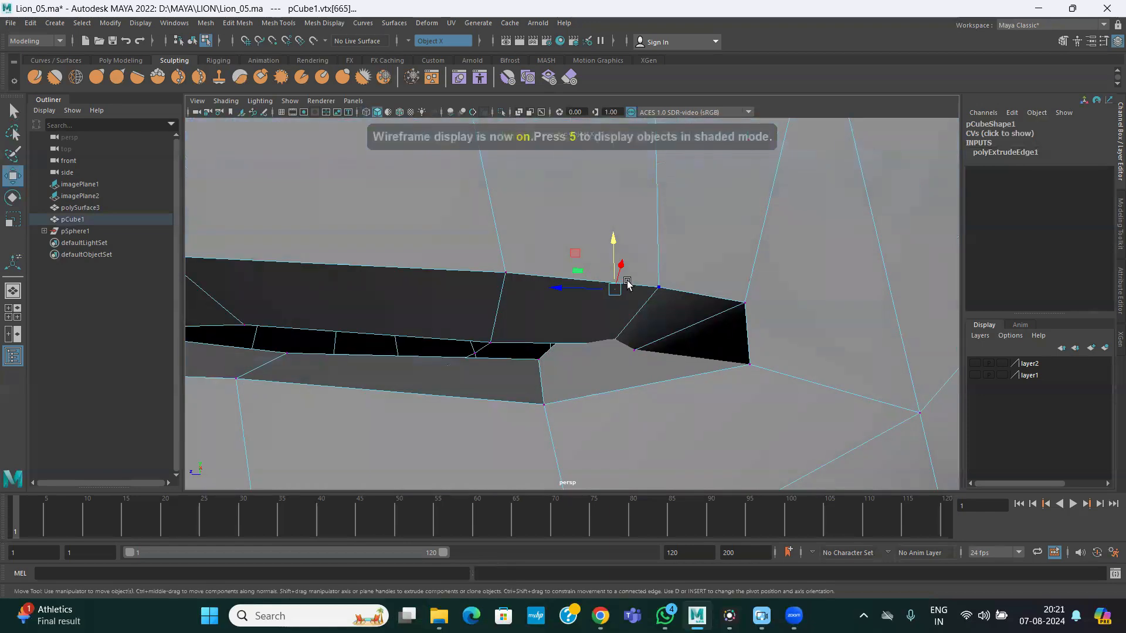
left_click_drag(612, 237, 616, 300)
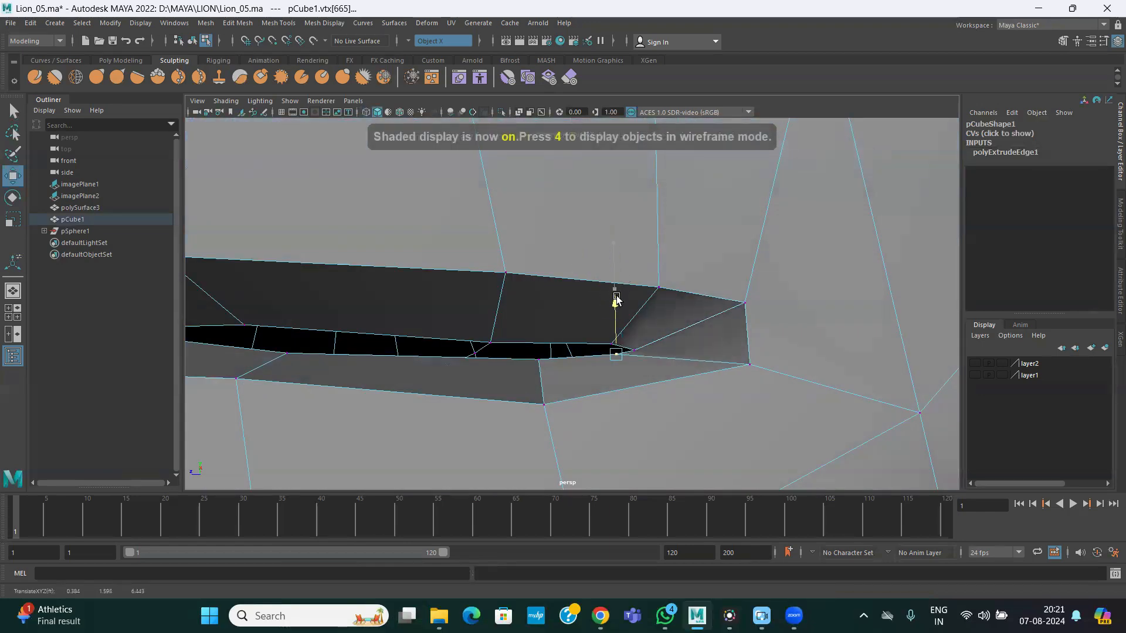
Select the complete inner border edge loop of the extruded lips
scroll(526, 333, "down", 10)
left_click_drag(525, 333, 669, 337, "alt")
scroll(654, 355, "up", 3)
left_click_drag(577, 345, 637, 203, "alt")
scroll(558, 346, "up", 3)
scroll(414, 331, "down", 4)
scroll(414, 332, "up", 4)
right_click_drag(636, 201, 634, 156)
double_click(636, 213)
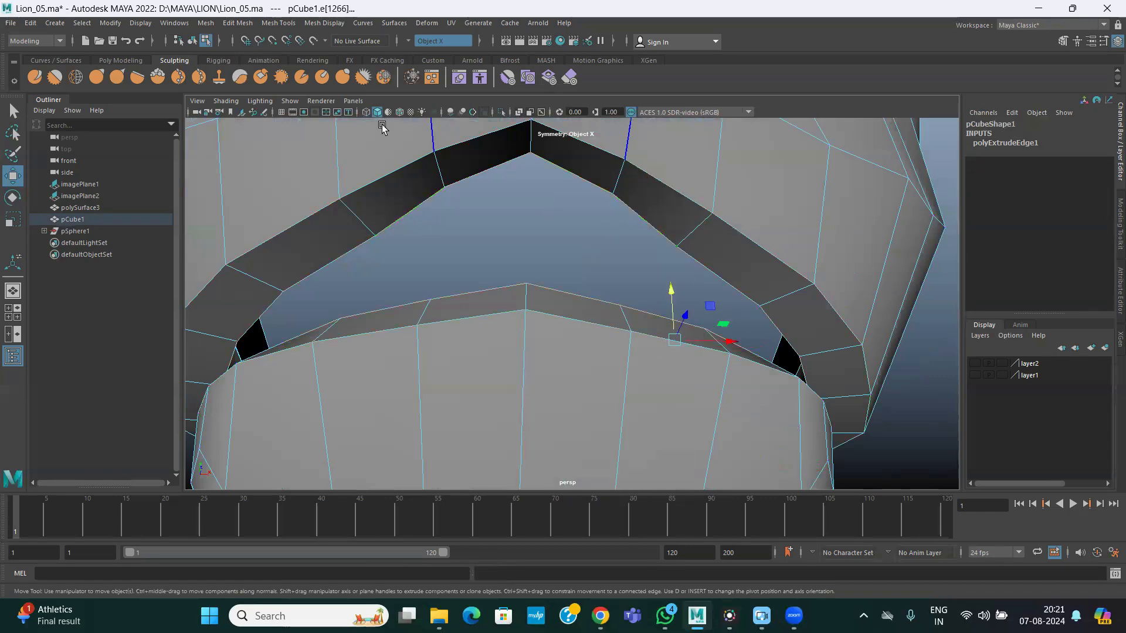
Extrude the inner mouth border again with a local Z translation of about -0.01 and an offset of 1
left_click(237, 22)
left_click(249, 124)
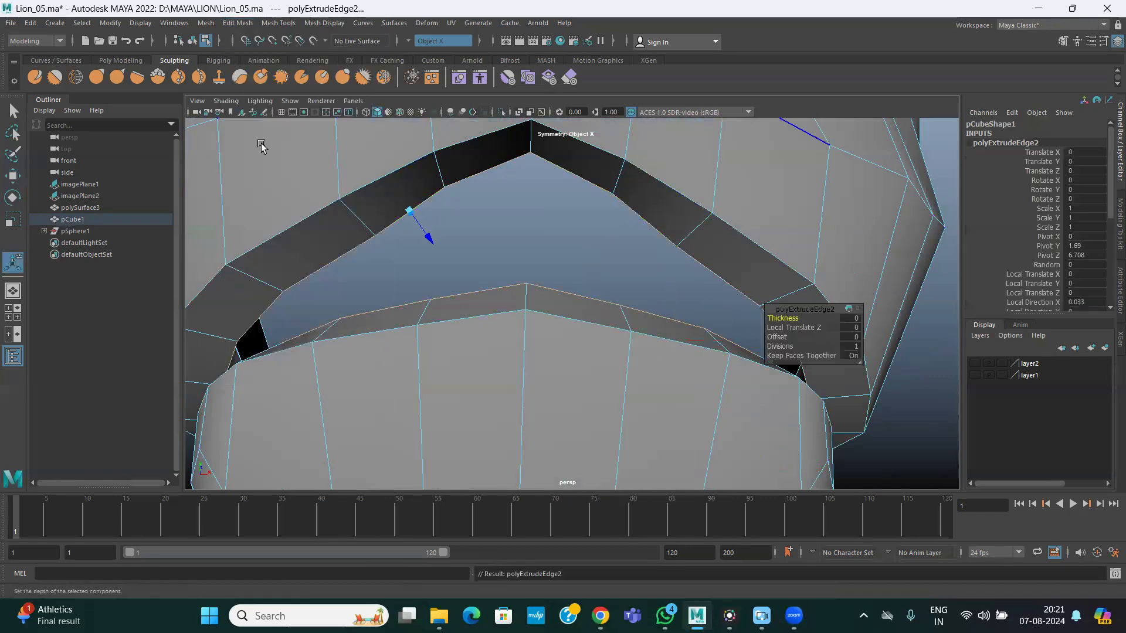
mouse_move(426, 234)
left_mouse_down()
mouse_move(442, 256)
mouse_move(434, 244)
left_mouse_up()
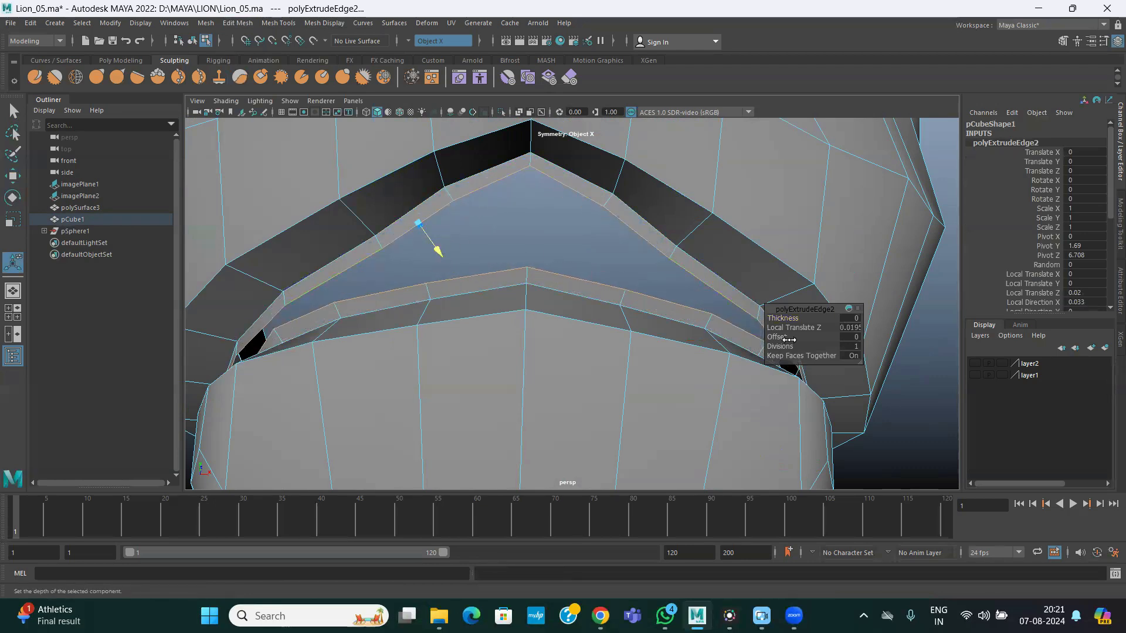
left_click(854, 337)
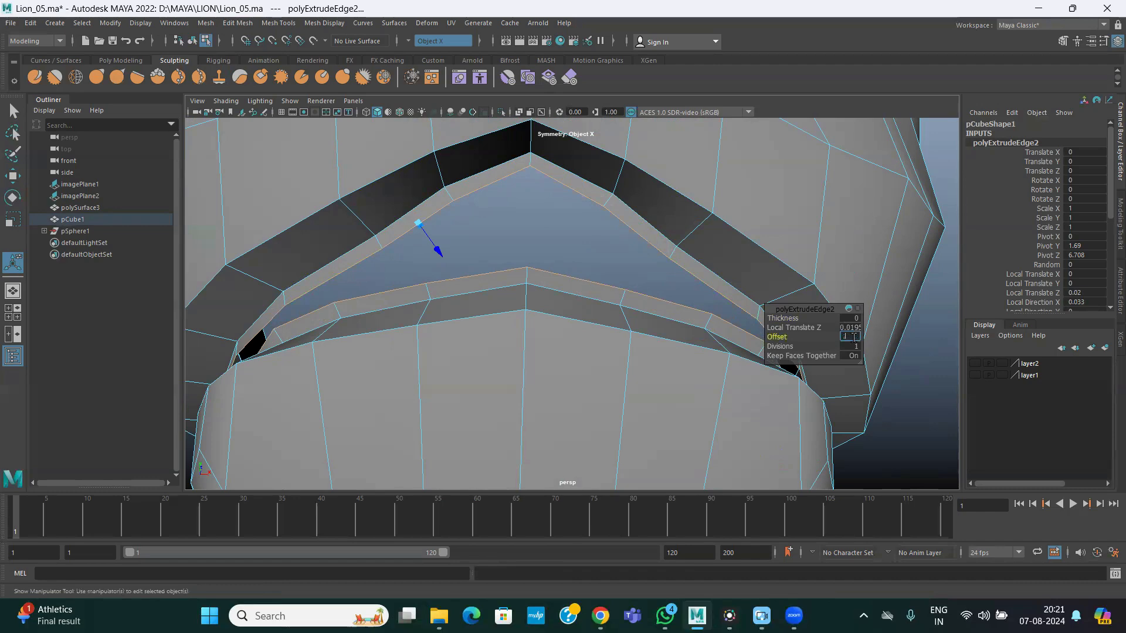
type("0.5")
key("Return")
left_click_drag(603, 340, 564, 382, "alt")
left_click_drag(829, 357, 823, 347, "alt")
left_click(850, 336)
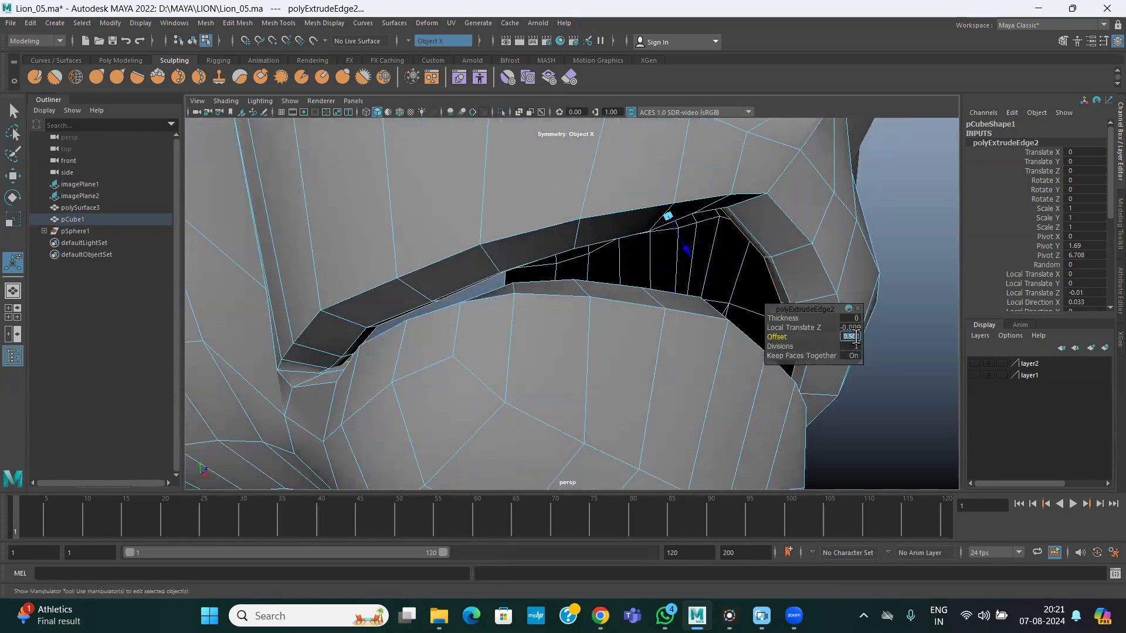
key("Return")
Try pushing the new mouth extrusion to a local Z translation of -0.51, and undo it
left_click_drag(630, 313, 523, 346, "alt")
left_click_drag(322, 320, 422, 351)
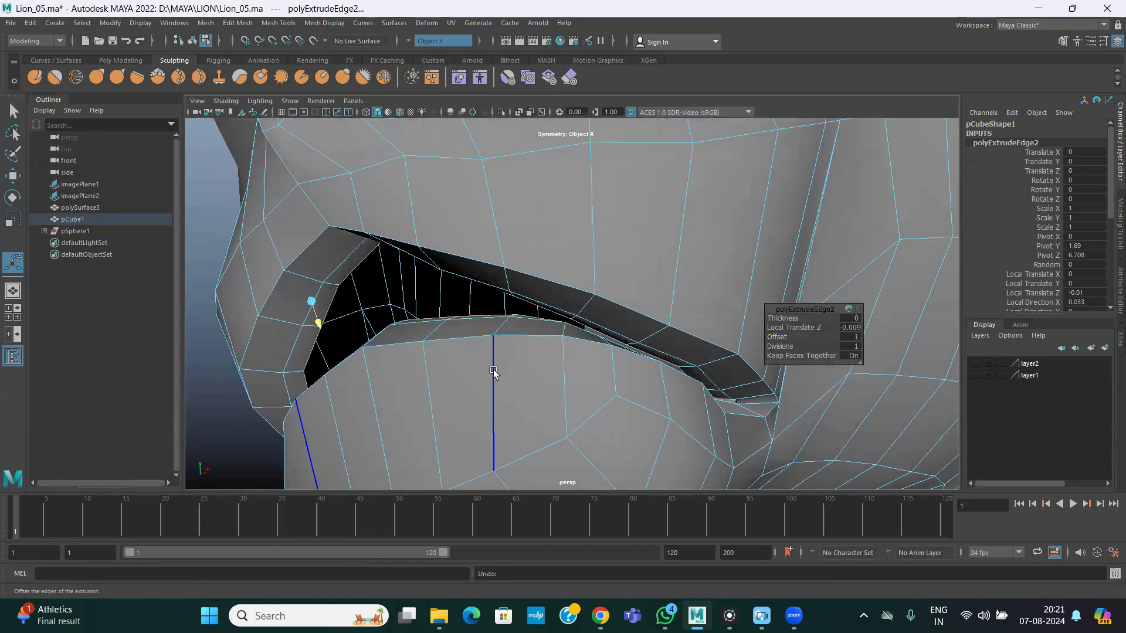
left_click_drag(494, 370, 516, 387, "alt")
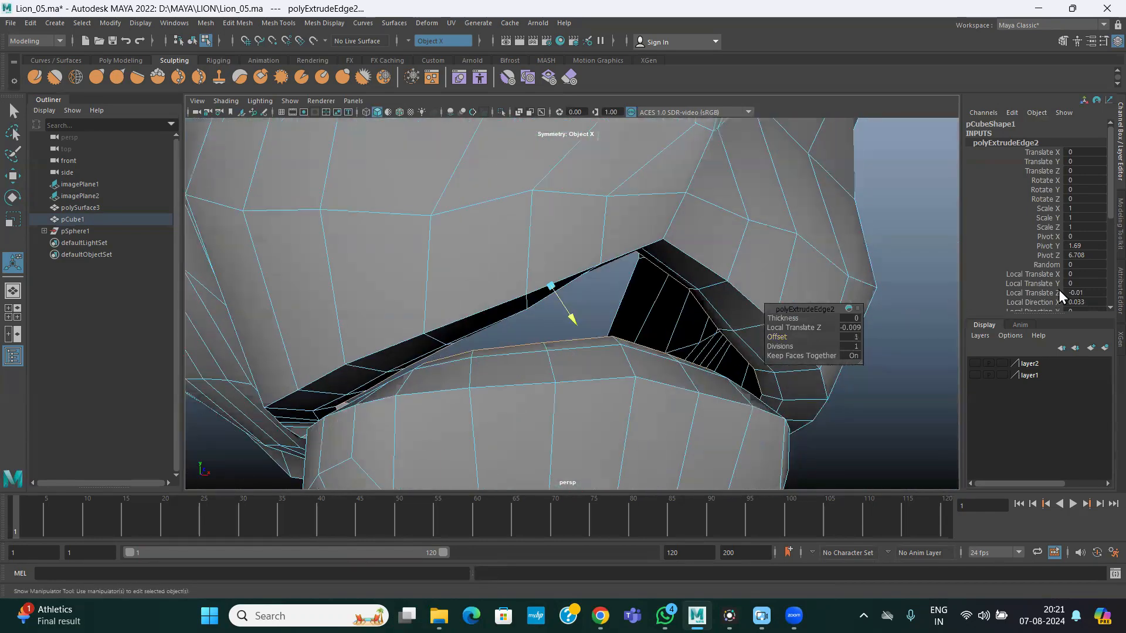
left_click(1039, 293)
middle_click_drag(900, 361, 896, 359)
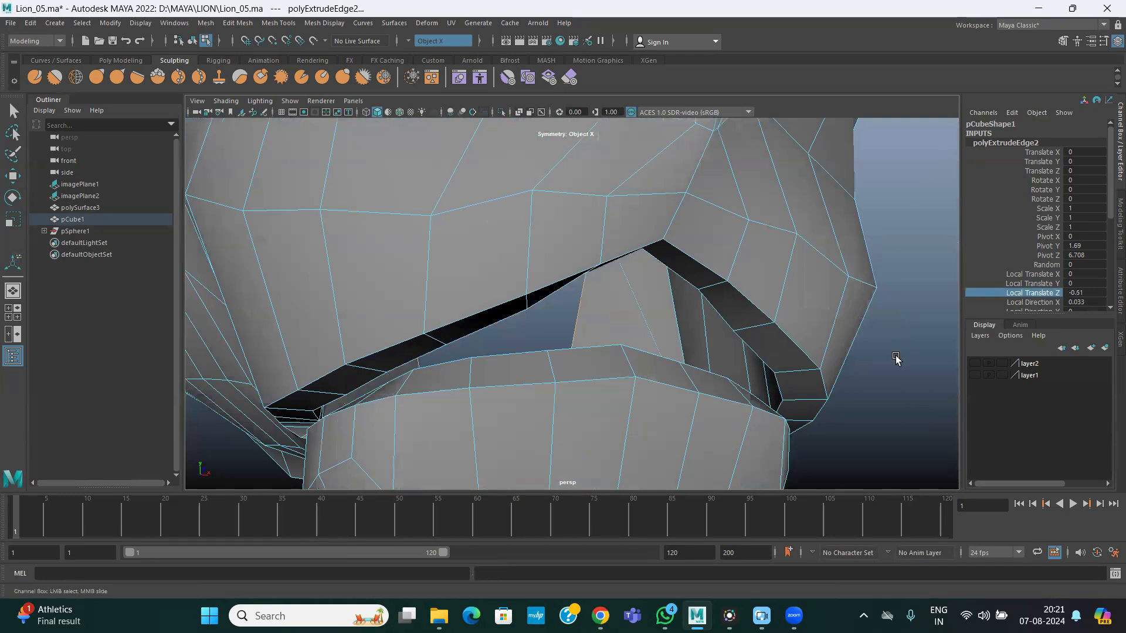
key("ctrl+z")
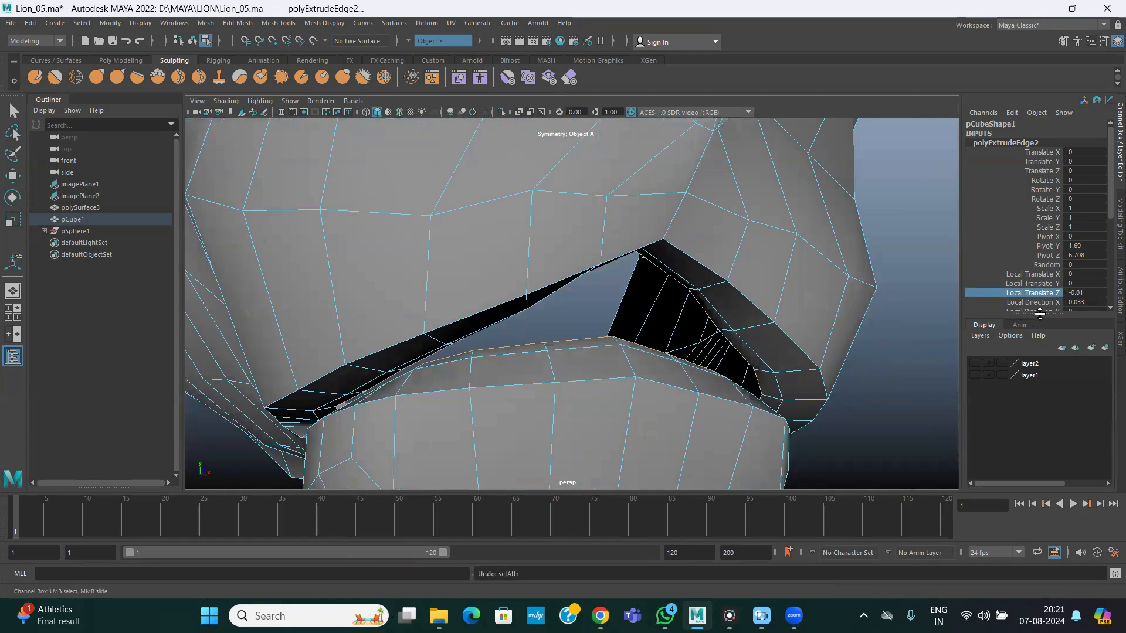
Clear the mesh selection and save the scene as Lion_06.ma in the folder D:\MAYA\LION
left_click_drag(893, 360, 915, 349, "alt")
left_click_drag(877, 269, 874, 312, "alt")
scroll(650, 287, "down", 5)
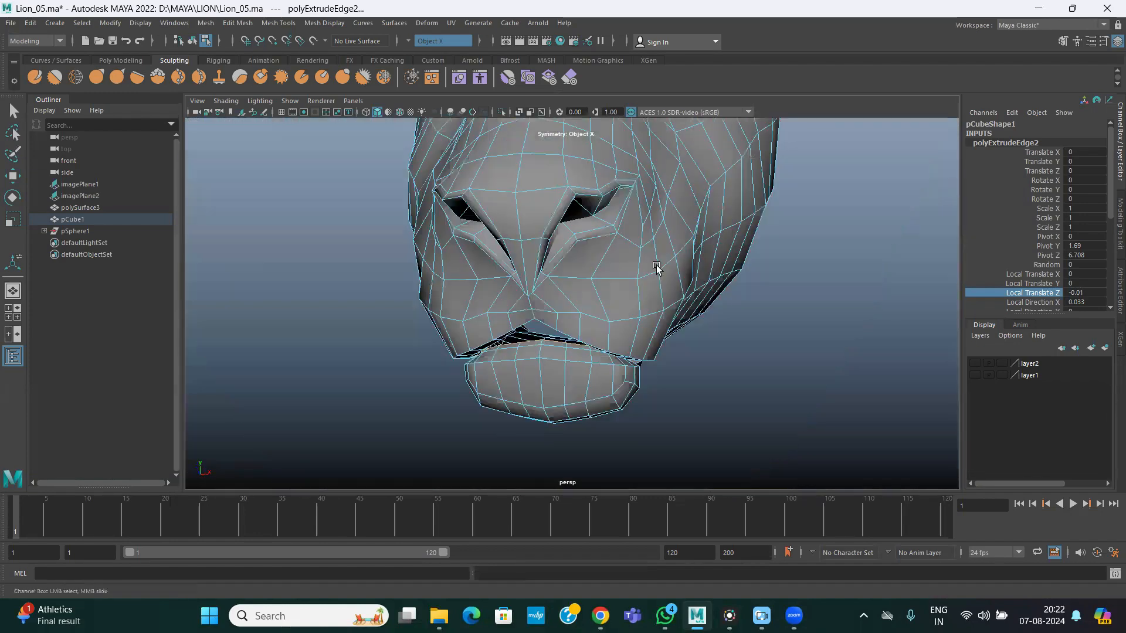
left_click(772, 355)
left_click_drag(569, 359, 604, 324, "alt")
scroll(309, 139, "up", 3)
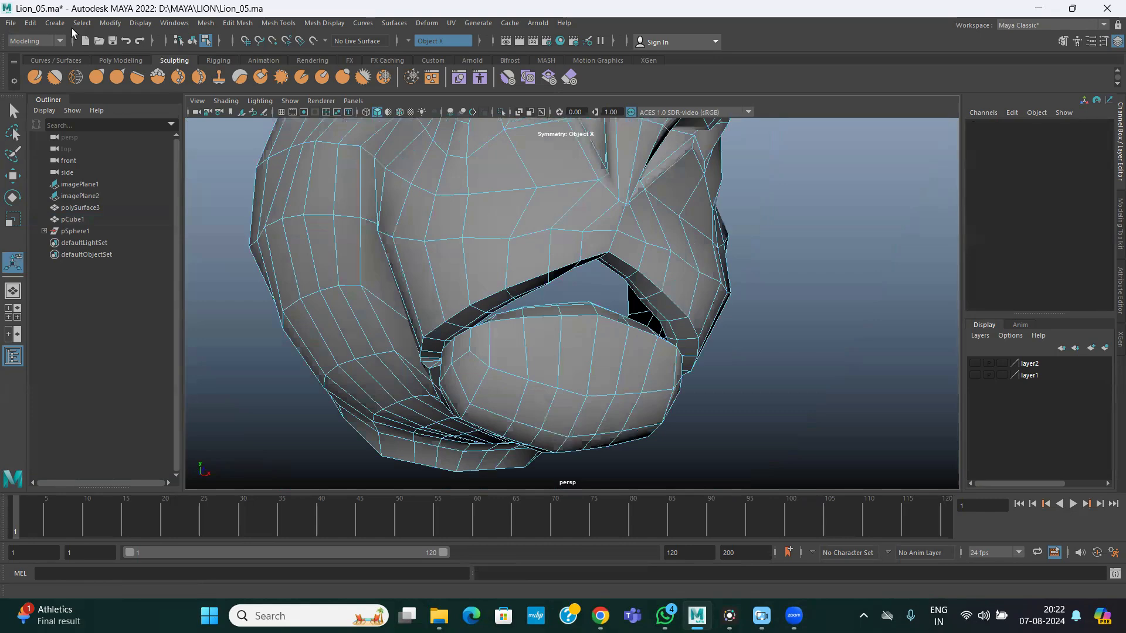
left_click(10, 23)
left_click(43, 82)
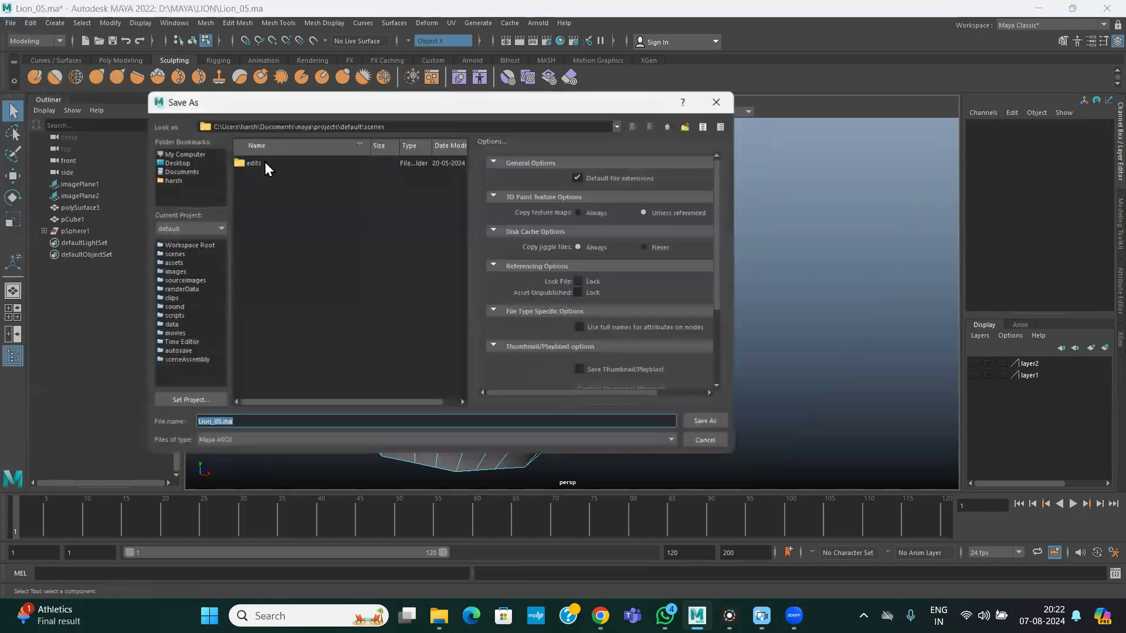
left_click(186, 154)
double_click(271, 178)
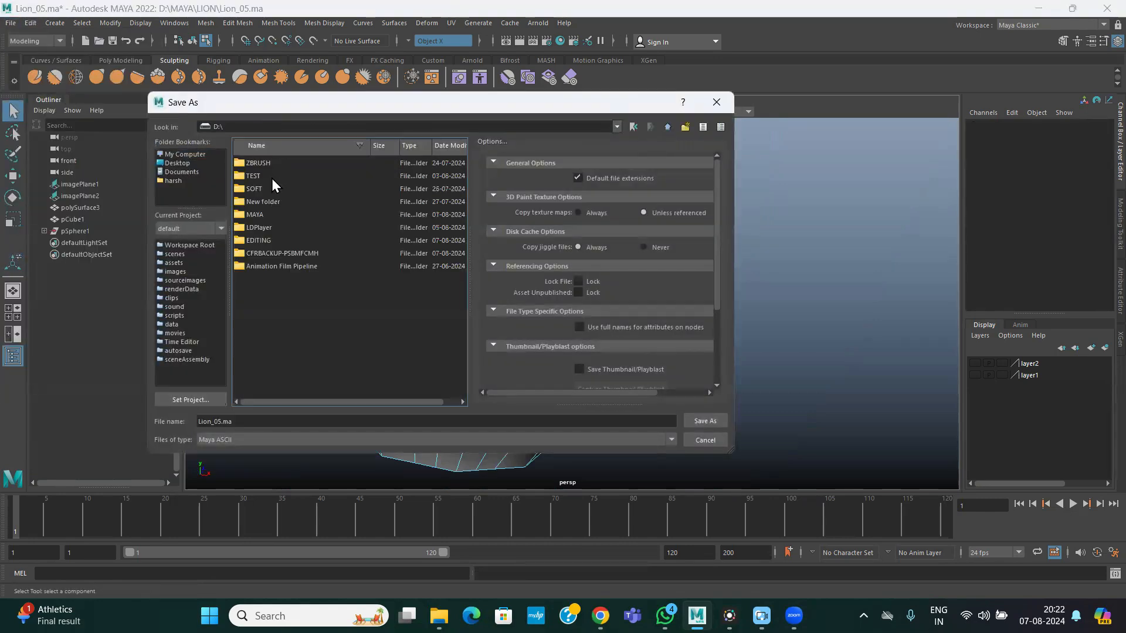
double_click(253, 215)
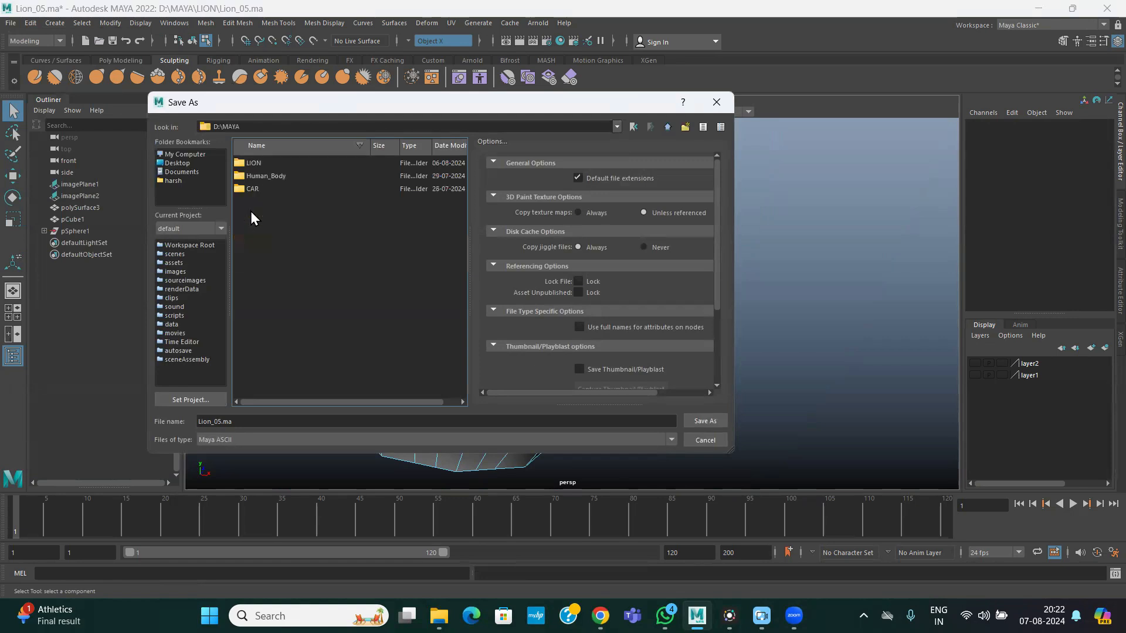
double_click(255, 163)
left_click(214, 421)
key("Delete")
type("6")
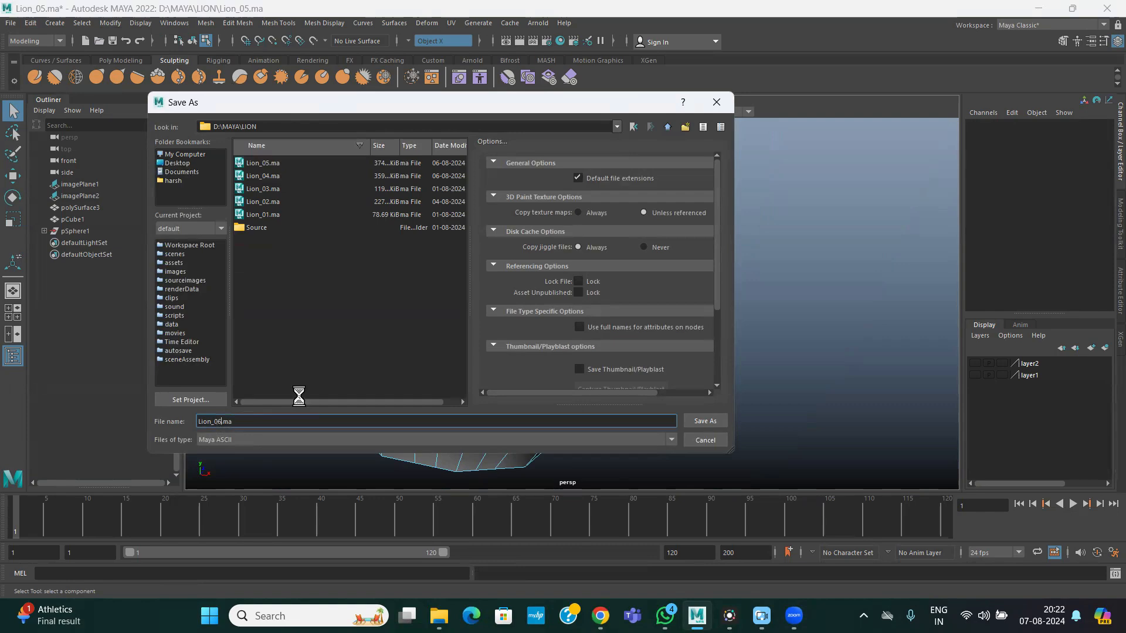
key("Return")
Insert two edge loops around the mouth opening, close to the lip edges
left_click(19, 179)
left_click_drag(580, 335, 540, 327, "alt")
left_click_drag(624, 342, 664, 326, "alt")
left_click(279, 23)
left_click(304, 111)
left_click_drag(500, 282, 502, 292)
left_click_drag(503, 291, 475, 333, "alt")
left_click_drag(499, 285, 496, 304)
Return the head to object mode, save the scene and delete its construction history
left_click_drag(445, 345, 460, 375, "alt")
right_click_drag(460, 375, 484, 317, "alt")
mouse_move(483, 318)
left_mouse_down("alt")
mouse_move(473, 330)
mouse_move(482, 322)
left_mouse_up("alt")
right_click_drag(482, 321, 500, 302, "alt")
left_click_drag(501, 302, 569, 298, "alt")
left_click_drag(533, 264, 434, 293, "alt")
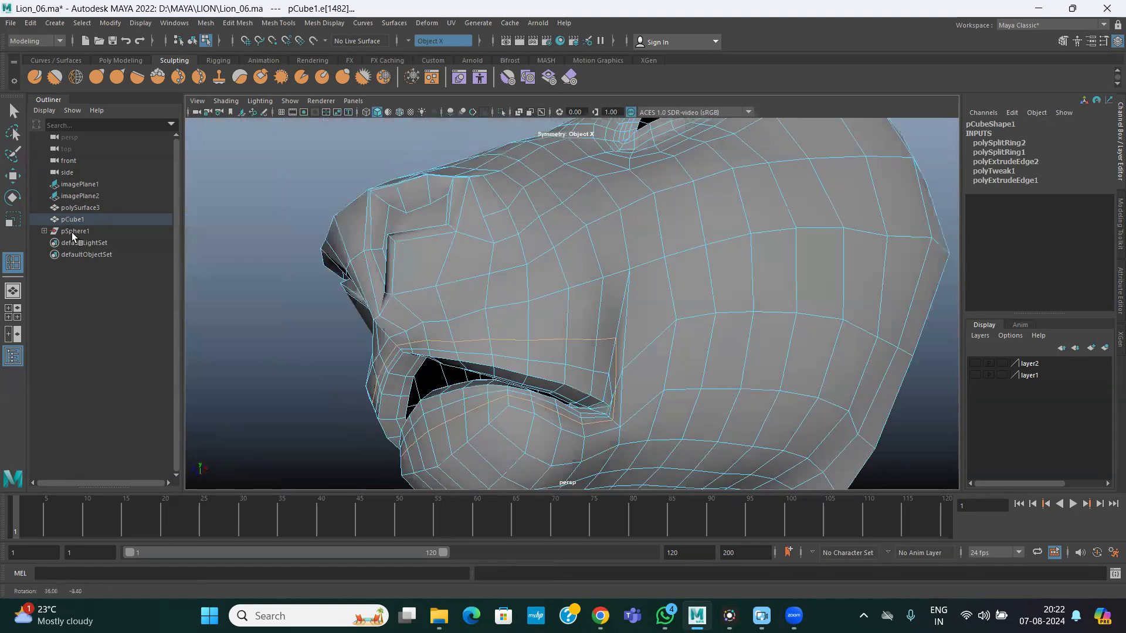
key("w")
right_click_drag(495, 252, 564, 234)
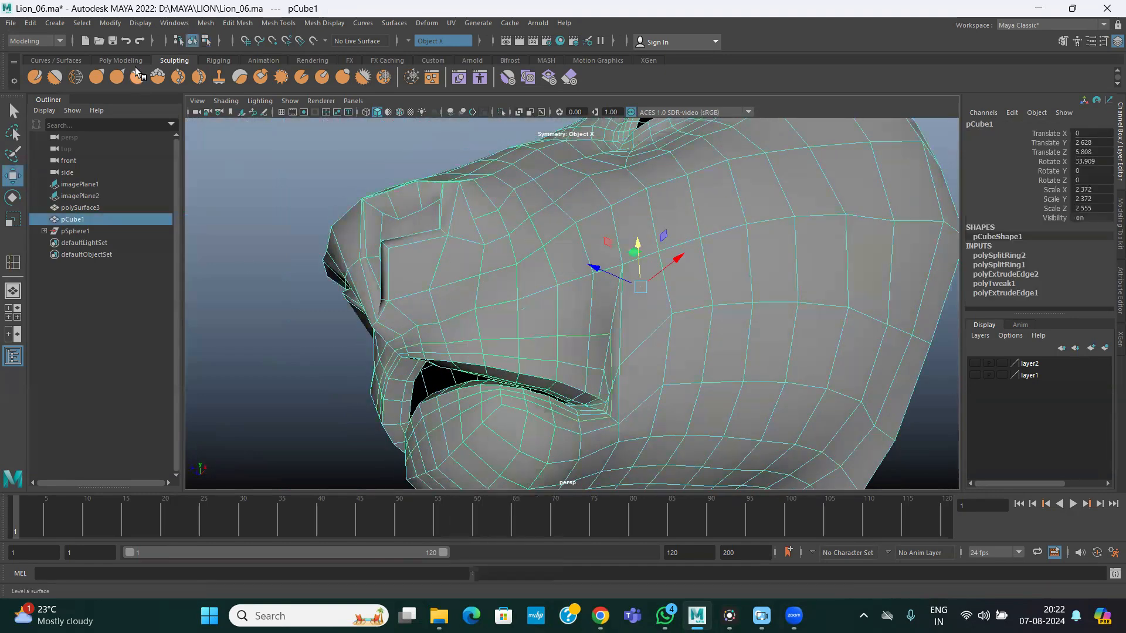
left_click(115, 42)
left_click(30, 22)
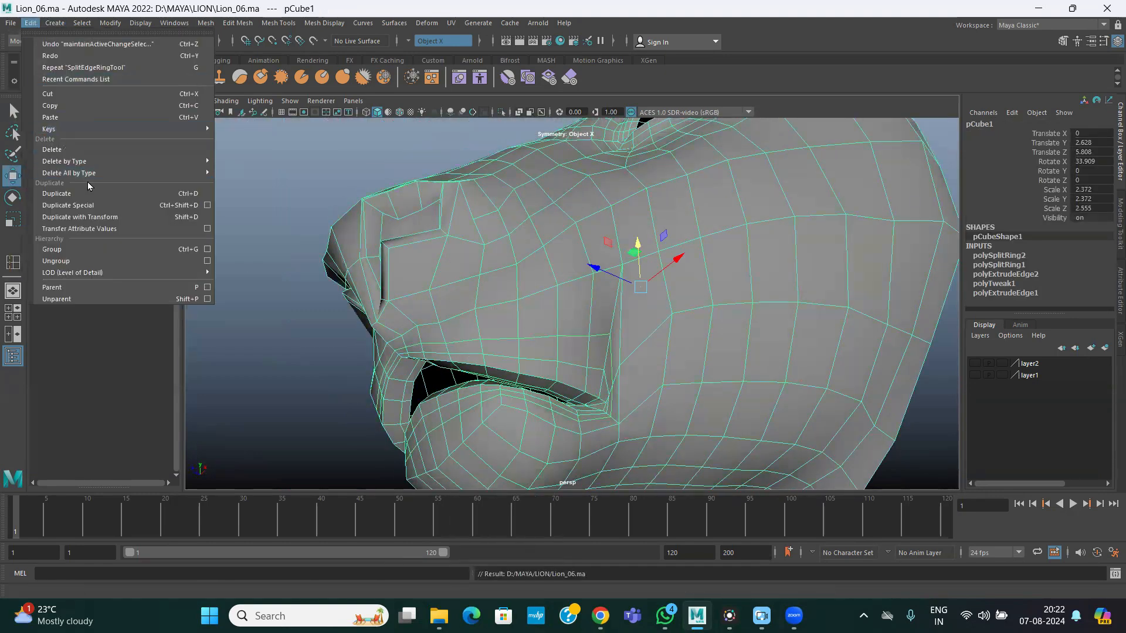
left_click(239, 173)
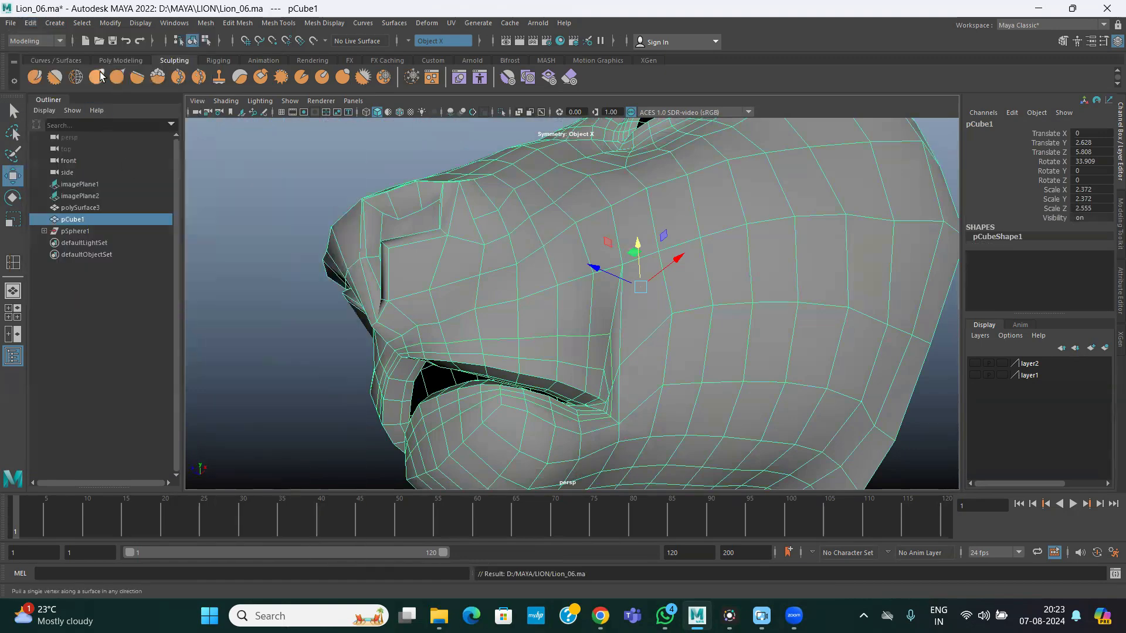
Smooth the muzzle and mouth corner with the Relax sculpting tool, using a smaller brush
left_click(75, 78)
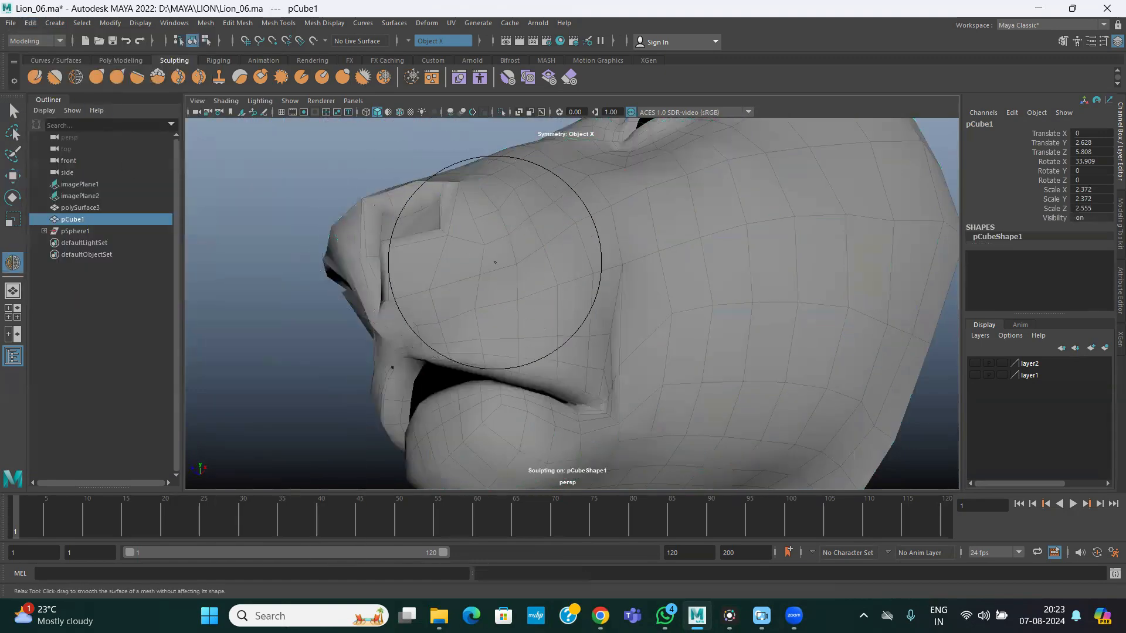
key("b")
left_click_drag(538, 283, 486, 269)
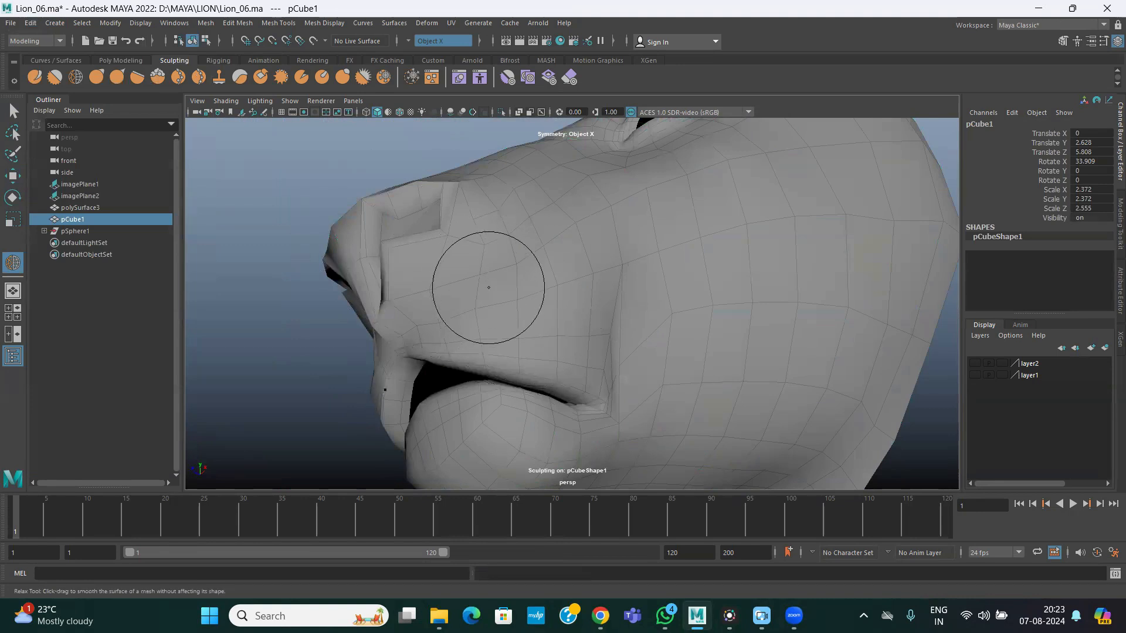
mouse_move(636, 315)
left_mouse_down("alt")
mouse_move(624, 341)
mouse_move(587, 314)
left_mouse_up("alt")
left_click_drag(592, 406, 572, 360, "alt")
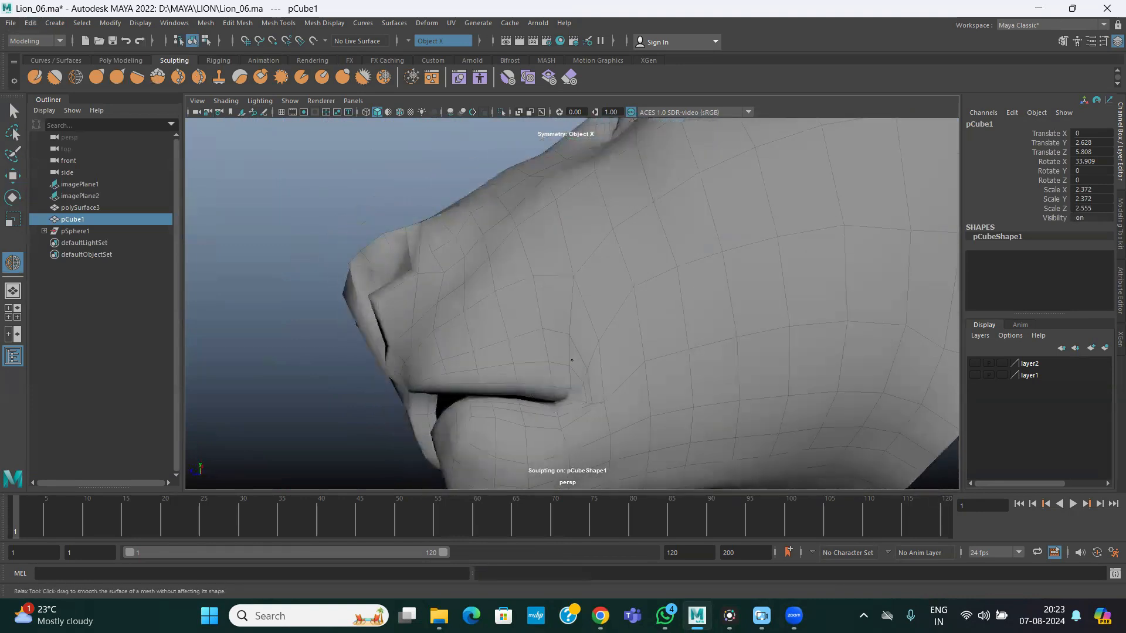
Relax the surface around the mouth corner, lips and chin with the Relax sculpting tool
left_click_drag(487, 345, 588, 352, "alt")
left_click_drag(497, 321, 556, 314, "alt")
right_click_drag(577, 306, 686, 350, "alt")
left_click_drag(552, 342, 579, 329, "alt")
left_click_drag(430, 290, 381, 311, "alt")
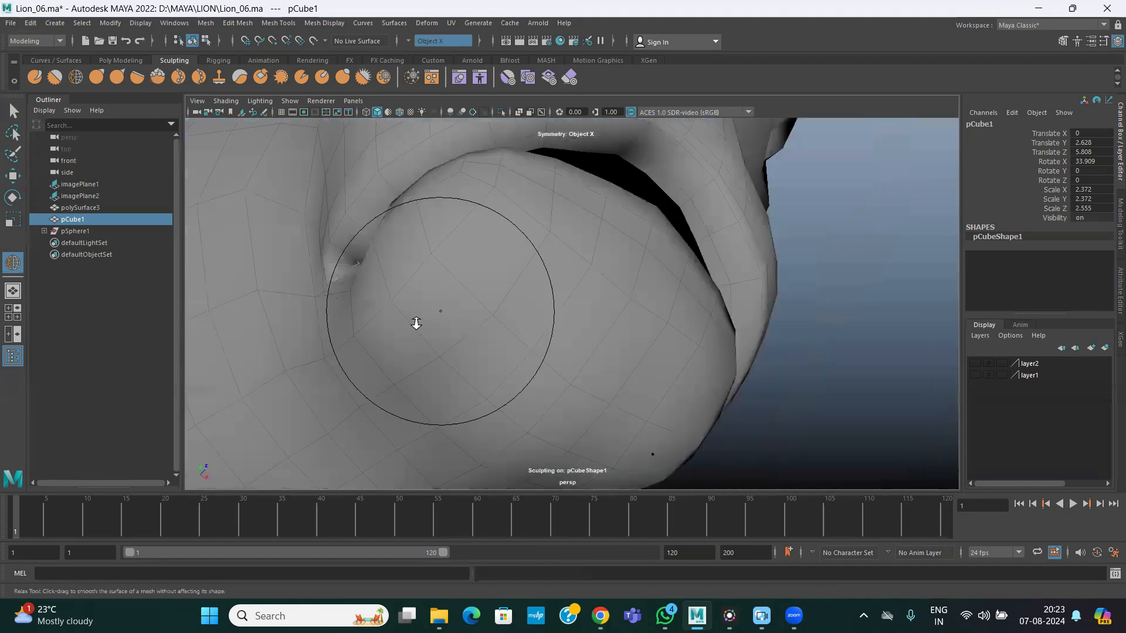
right_click_drag(504, 350, 459, 324, "alt")
left_click_drag(459, 324, 387, 340, "alt")
left_click_drag(497, 361, 533, 490, "alt")
left_click_drag(578, 354, 506, 332, "alt")
left_click_drag(595, 329, 557, 322, "alt")
left_click_drag(558, 322, 558, 246, "alt")
left_click_drag(650, 343, 609, 281, "alt")
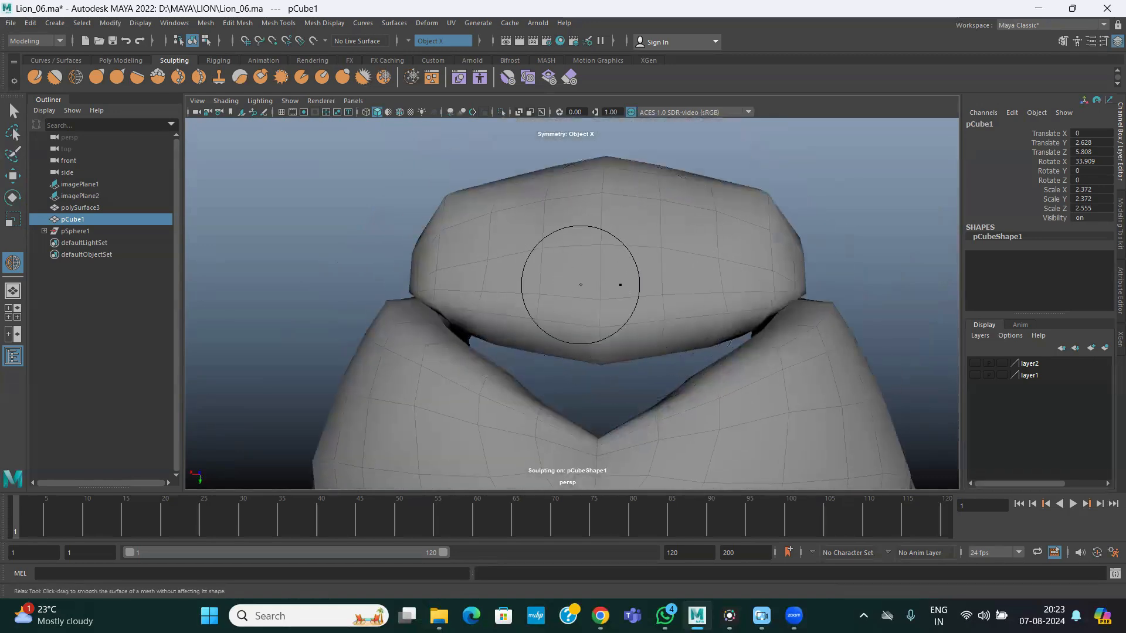
left_click_drag(620, 290, 660, 334, "alt")
scroll(660, 336, "up", 3)
left_click_drag(387, 294, 498, 316, "alt")
In the front view, raise the centre vertices of the lower lip edge towards the mouth line of the lion reference
left_click(12, 176)
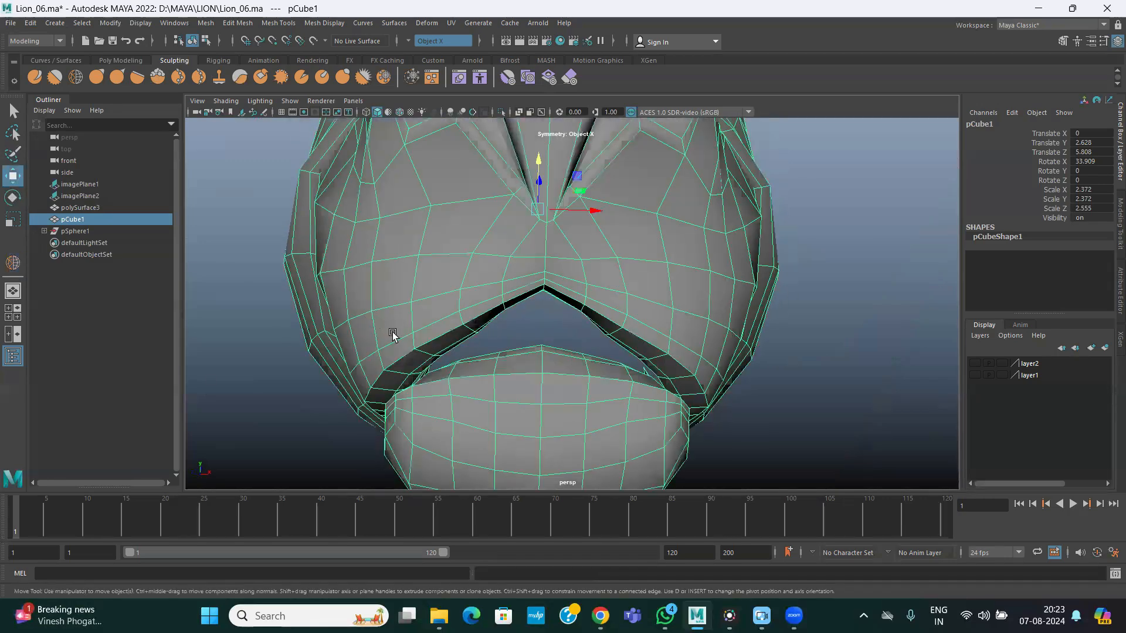
key("space")
key("space")
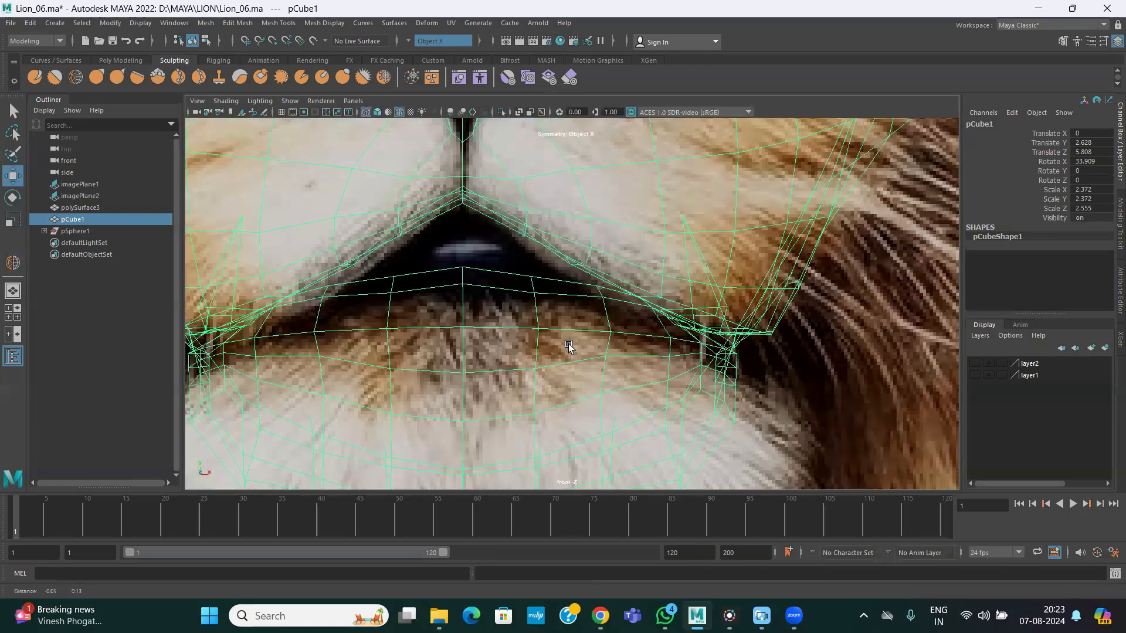
scroll(547, 321, "down", 1)
middle_click_drag(569, 323, 600, 331, "alt")
scroll(512, 309, "down", 2)
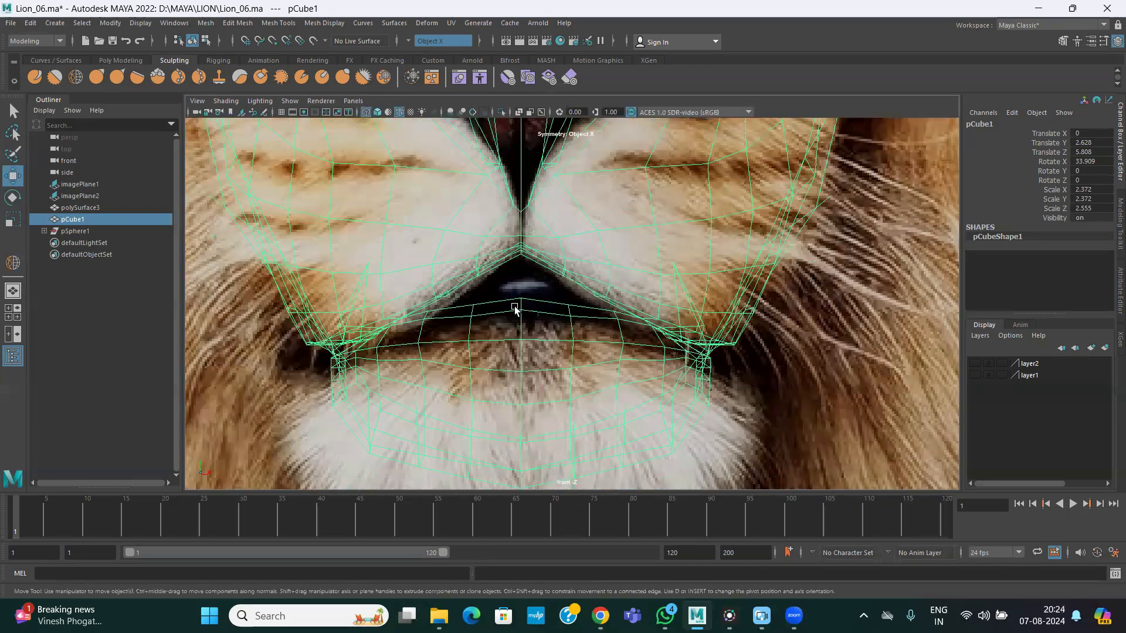
right_click_drag(521, 305, 499, 295)
left_click_drag(541, 323, 542, 323)
scroll(535, 380, "up", 2)
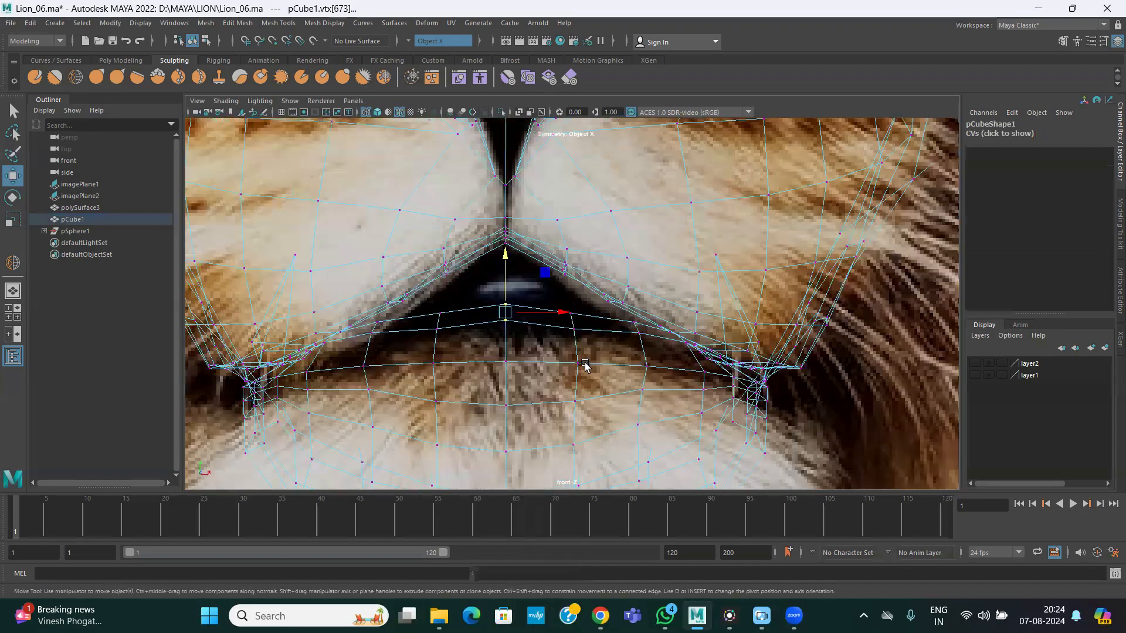
left_click_drag(512, 276, 504, 261)
Raise the lower lip vertices at and beside the centre line to form a peaked lip matching the reference
left_click(438, 314)
scroll(509, 389, "up", 1)
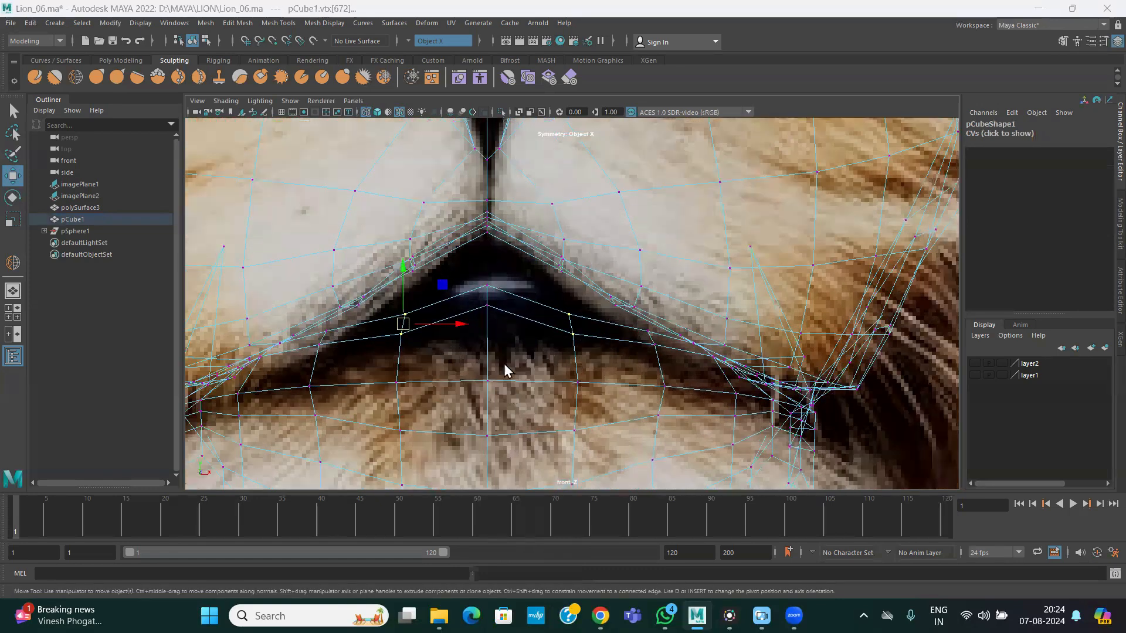
left_click_drag(287, 380, 329, 405)
key("super")
key("super")
left_click_drag(470, 360, 515, 400)
left_click_drag(487, 381, 469, 322)
left_click_drag(547, 301, 590, 344)
left_click_drag(572, 322, 569, 314)
left_click_drag(477, 280, 507, 327)
left_click_drag(487, 305, 485, 289)
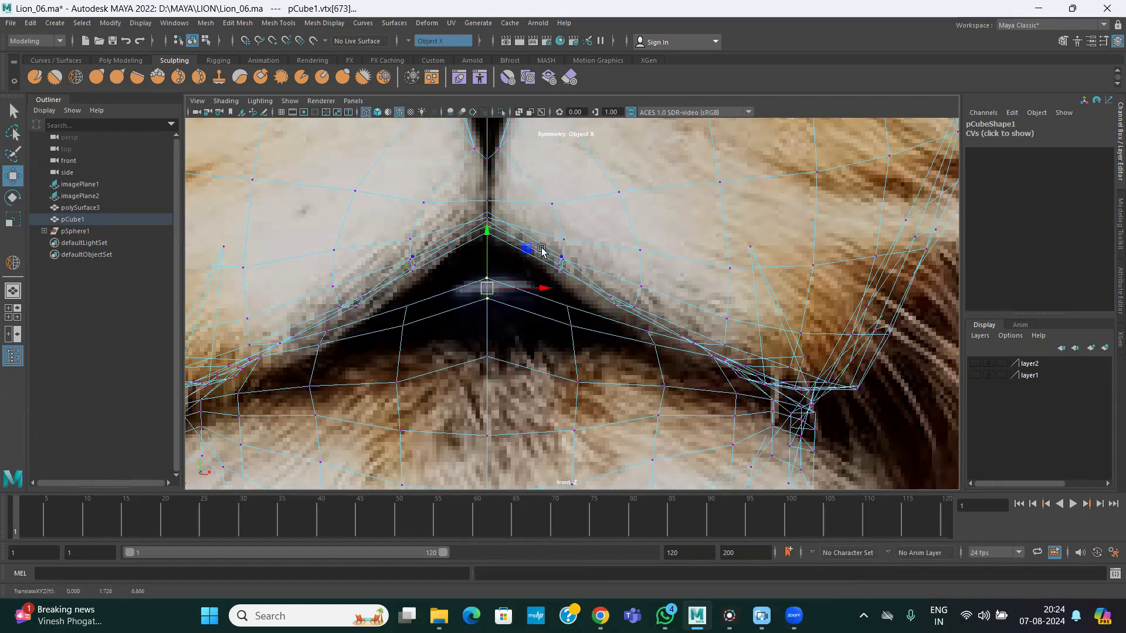
Align the upper lip vertices near the centre with the reference and raise the lower lip's centre vertices further
left_click_drag(389, 249, 418, 278)
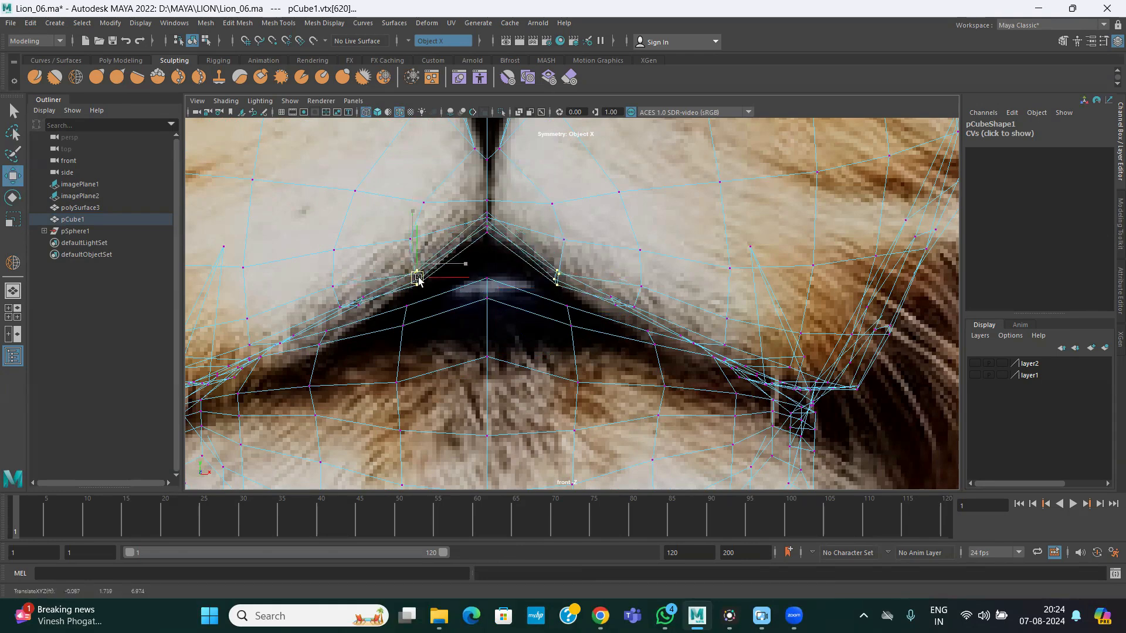
left_click_drag(480, 251, 527, 198)
left_click_drag(471, 267, 502, 308)
left_click_drag(487, 288, 487, 276)
Raise the lower lip's side vertices symmetrically so they follow the mouth line in the reference
left_click_drag(555, 296, 587, 339)
left_click_drag(565, 316, 570, 307)
left_click_drag(545, 367, 578, 363)
left_click_drag(641, 377, 681, 395)
left_click_drag(669, 394, 663, 384)
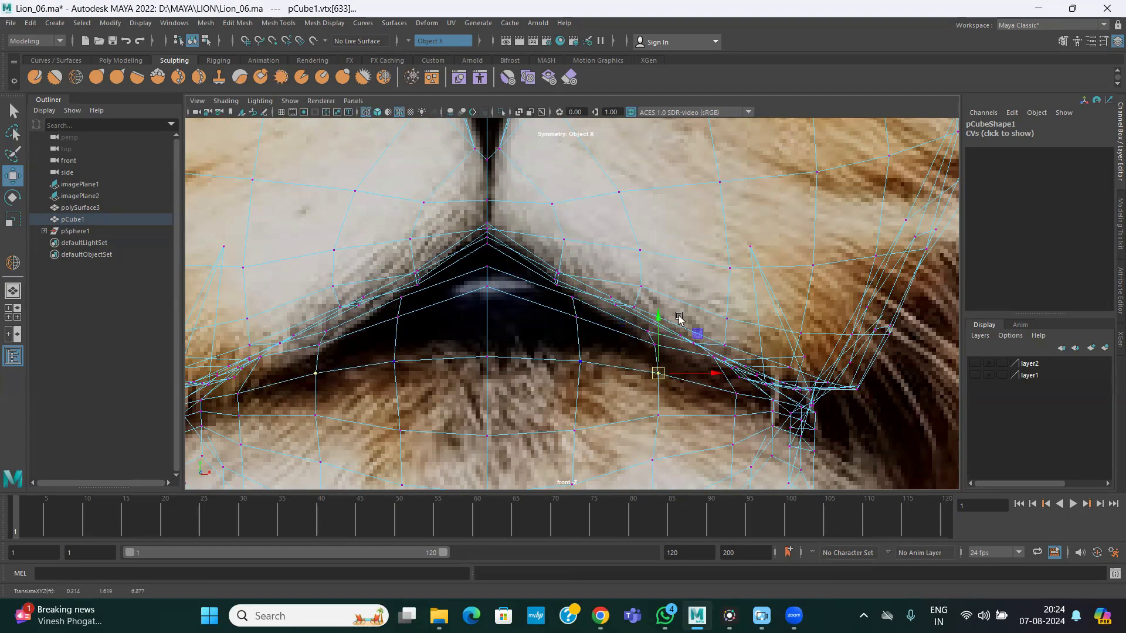
Return to the perspective view, clear the vertex selection and check the mouth opening from below
key("space")
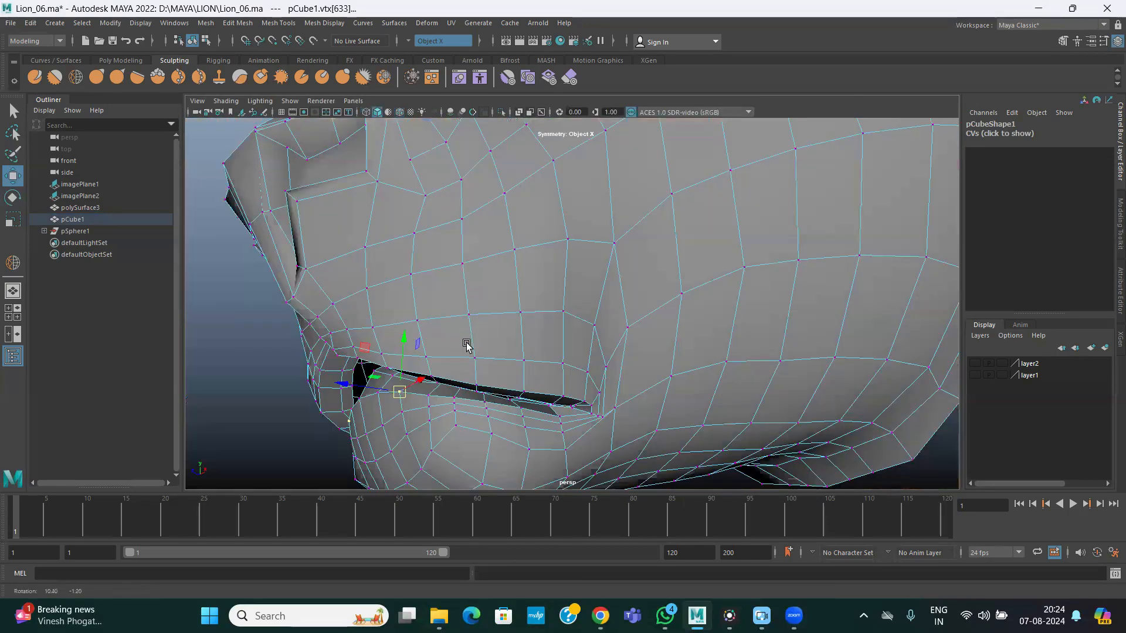
left_click_drag(465, 346, 564, 348, "alt")
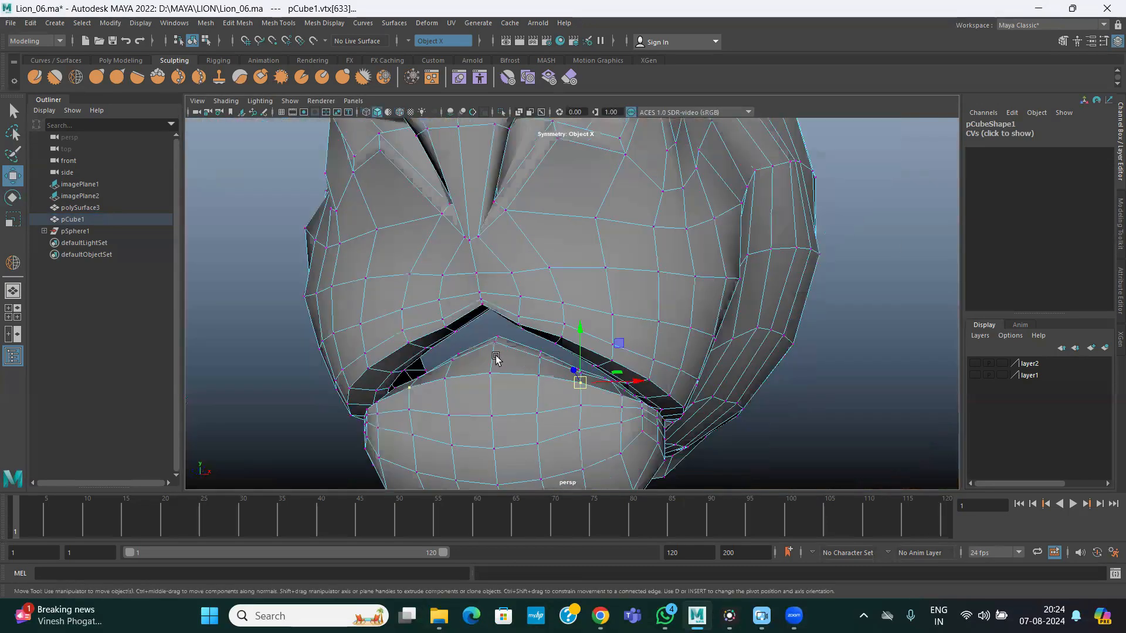
left_click_drag(496, 359, 648, 289, "alt")
left_click(829, 286)
left_click_drag(587, 329, 528, 314, "alt")
scroll(600, 189, "up", 5)
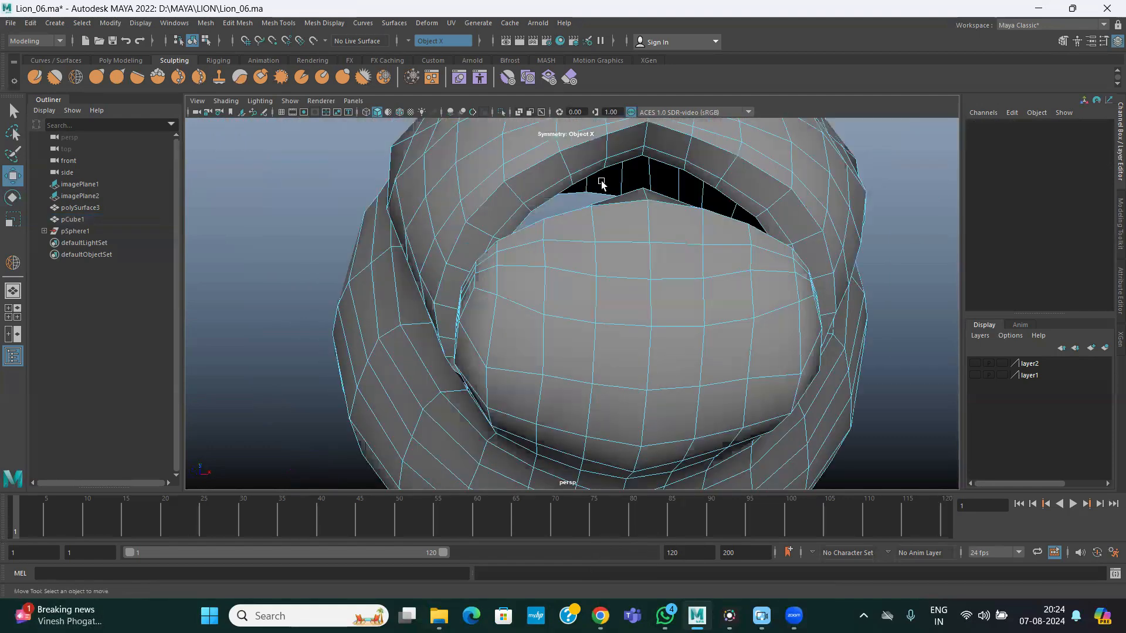
Adjust the vertices along the inner edge of the upper lip, working from below the mouth opening
left_click_drag(611, 402, 582, 284, "alt")
right_click_drag(583, 284, 507, 276)
left_click(575, 272)
left_click_drag(577, 293, 557, 171, "alt")
left_click_drag(557, 187, 428, 282)
middle_click_drag(563, 223, 603, 190, "alt")
left_click_drag(603, 190, 558, 155, "alt")
left_click_drag(575, 281, 534, 353)
scroll(489, 282, "up", 8)
scroll(499, 275, "down", 9)
Adjust the centre vertex of the upper lip below the nose and return the head to object mode
middle_click_drag(561, 293, 775, 458, "alt")
left_click_drag(584, 329, 589, 276, "alt")
left_click(504, 363)
left_click_drag(514, 429, 577, 311, "alt")
scroll(638, 238, "up", 4)
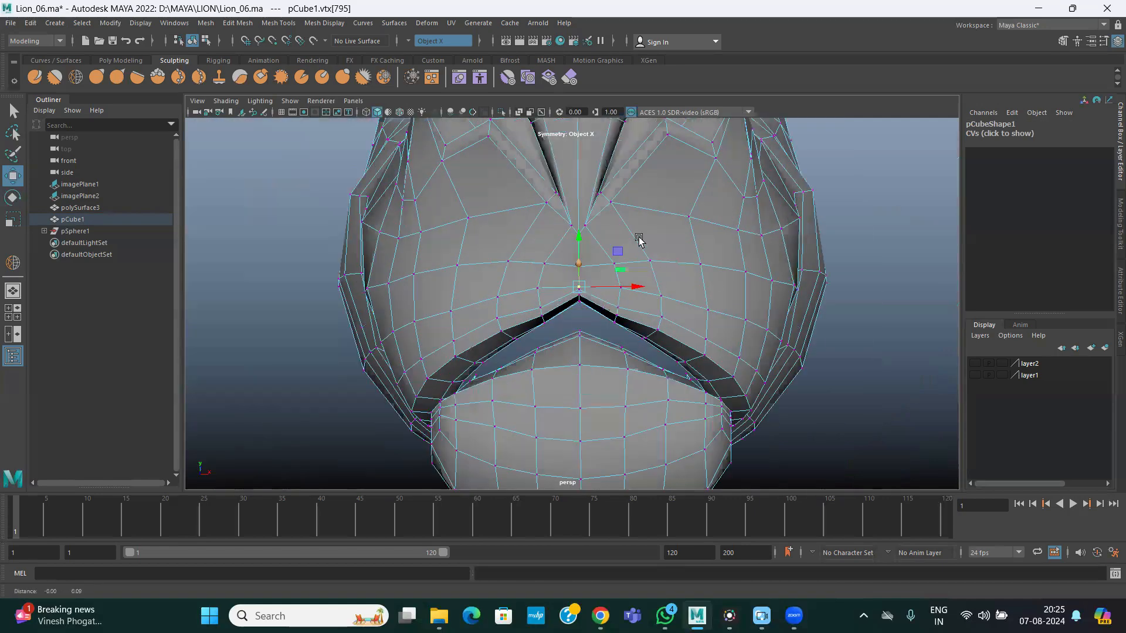
left_click_drag(670, 252, 561, 272)
left_click(637, 284)
left_click(565, 283)
right_click_drag(561, 271, 613, 254)
Insert an edge loop across the nose between the two nostrils
right_click_drag(684, 341, 578, 328, "alt")
left_click_drag(577, 329, 610, 328, "alt")
left_click(267, 25)
left_click(305, 112)
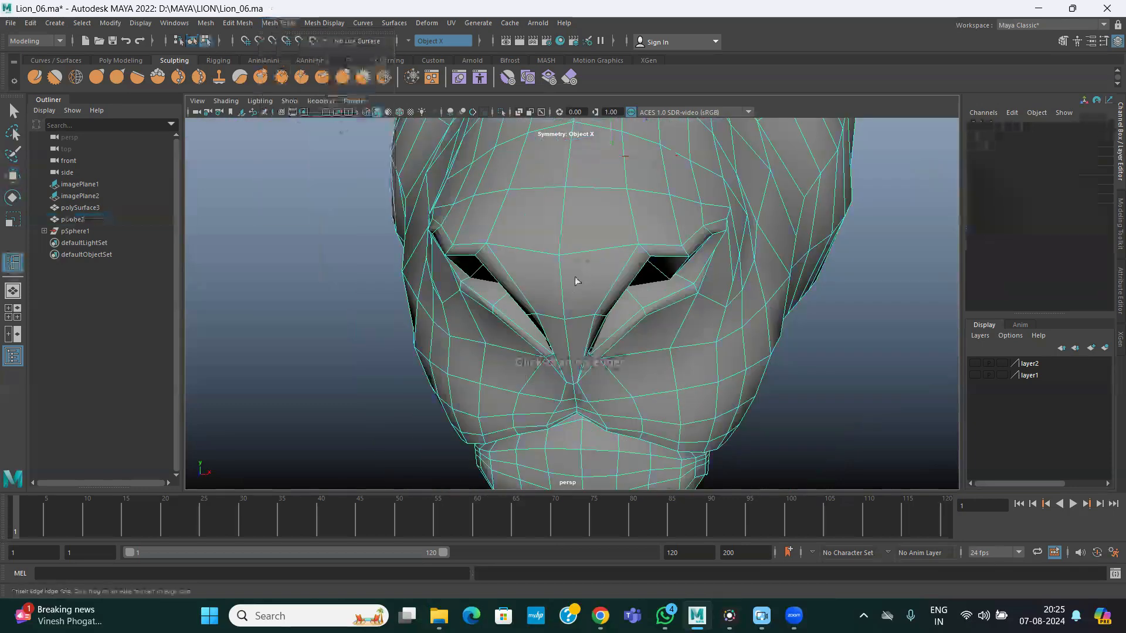
left_click_drag(562, 287, 564, 290)
Select the new edges across the nose and reposition them to round its front profile
left_click_drag(604, 307, 528, 258, "alt")
key("w")
right_click_drag(528, 258, 479, 274)
left_click_drag(479, 274, 554, 277, "alt")
right_click_drag(554, 276, 546, 236)
left_click(551, 278)
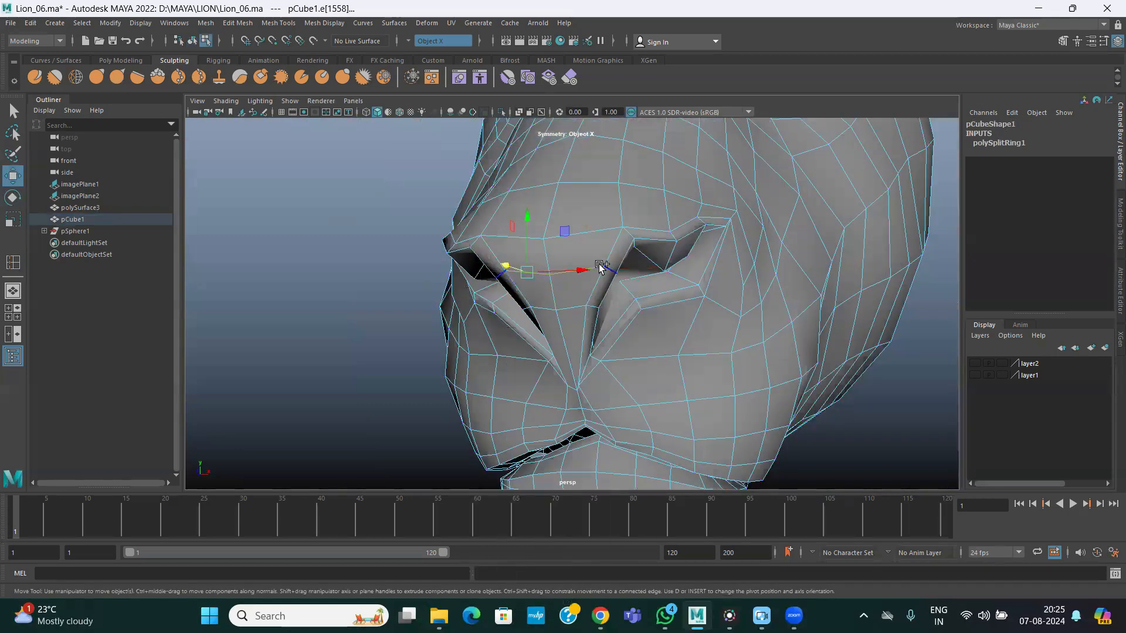
left_click_drag(599, 267, 557, 328, "alt")
right_click_drag(557, 329, 604, 382, "alt")
left_click_drag(530, 281, 651, 246, "alt")
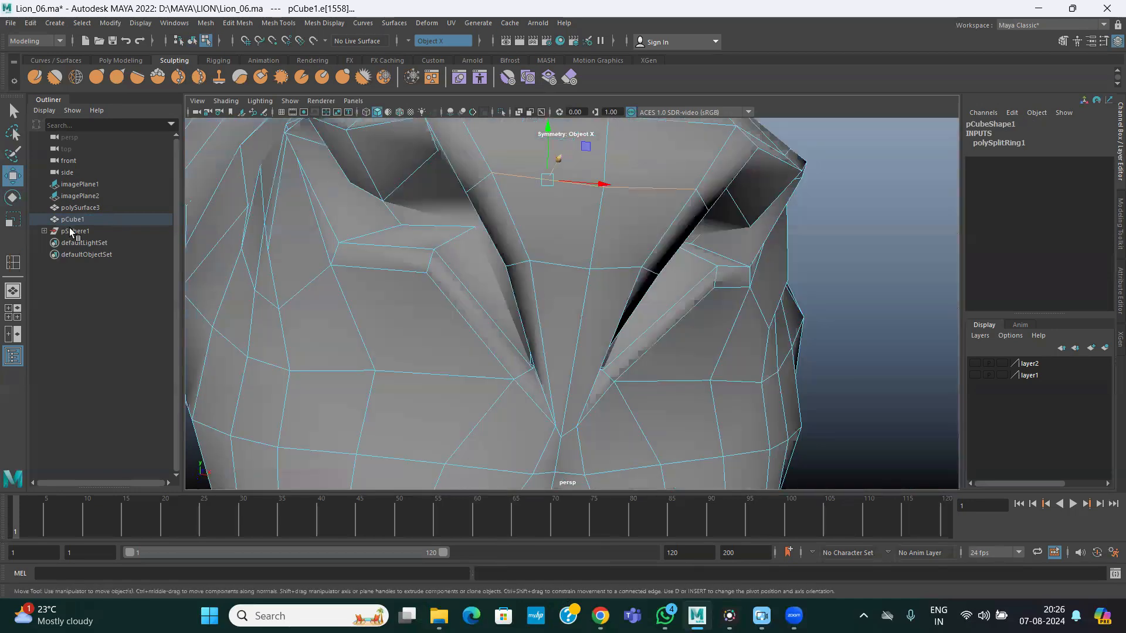
Insert a second edge loop lower on the nose, between the narrowing ends of the nostrils
left_click(13, 262)
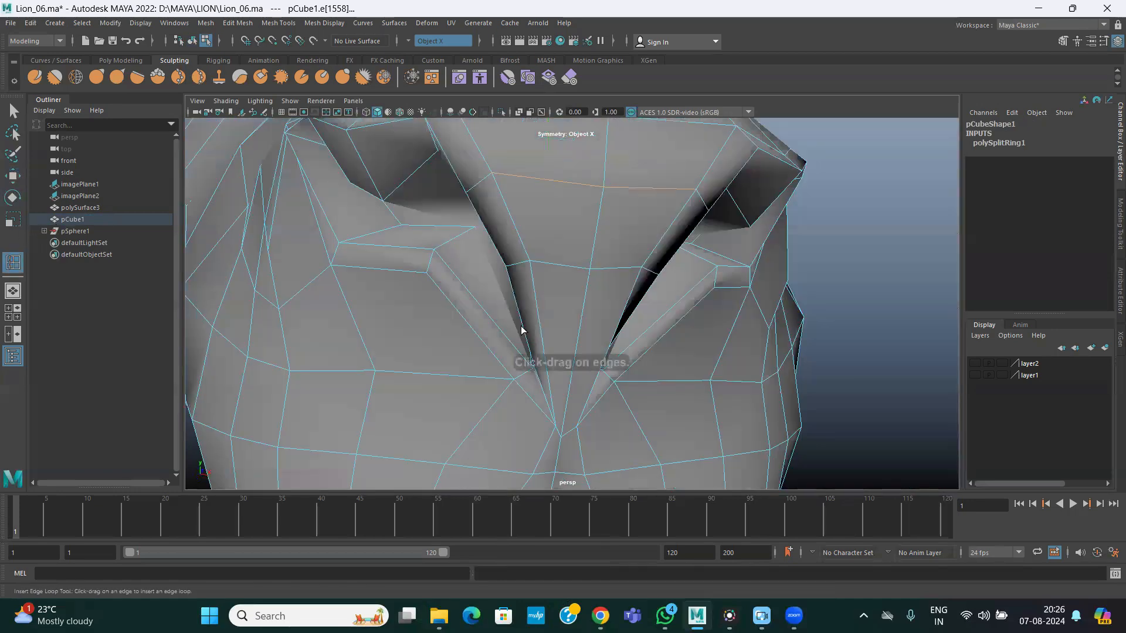
left_click(581, 327)
scroll(604, 337, "down", 5)
key("w")
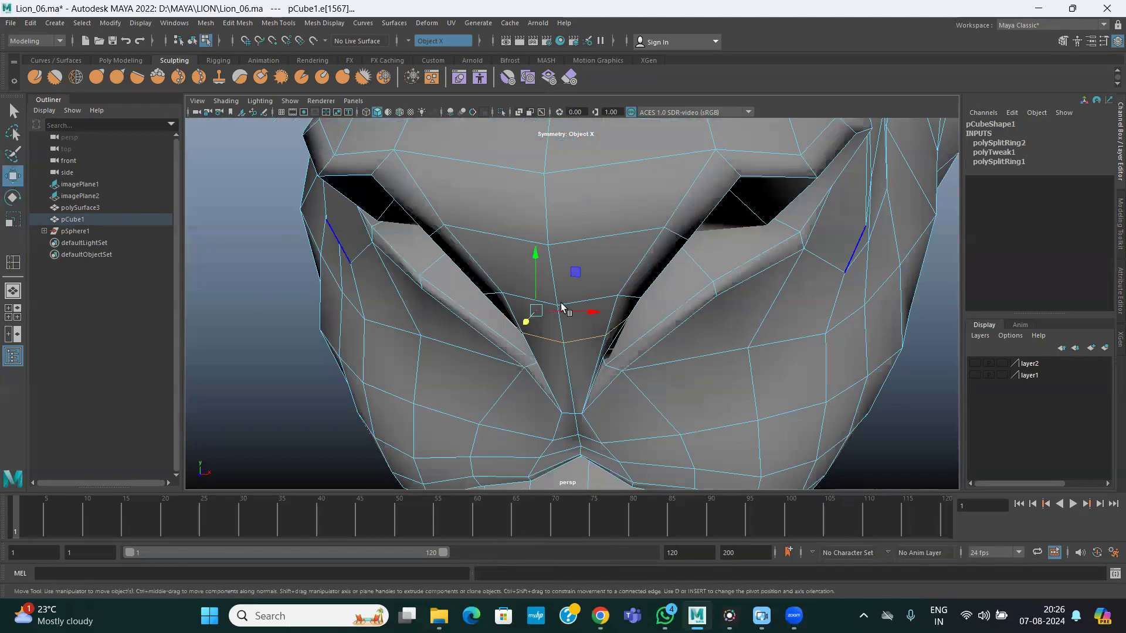
Select the edges of the lower nose loop and adjust them from the side to follow the nose contour
left_click_drag(561, 308, 527, 297, "alt")
right_click_drag(528, 296, 570, 305)
left_click(548, 275, "shift")
left_click_drag(557, 301, 234, 294, "alt")
left_click(533, 301, "ctrl")
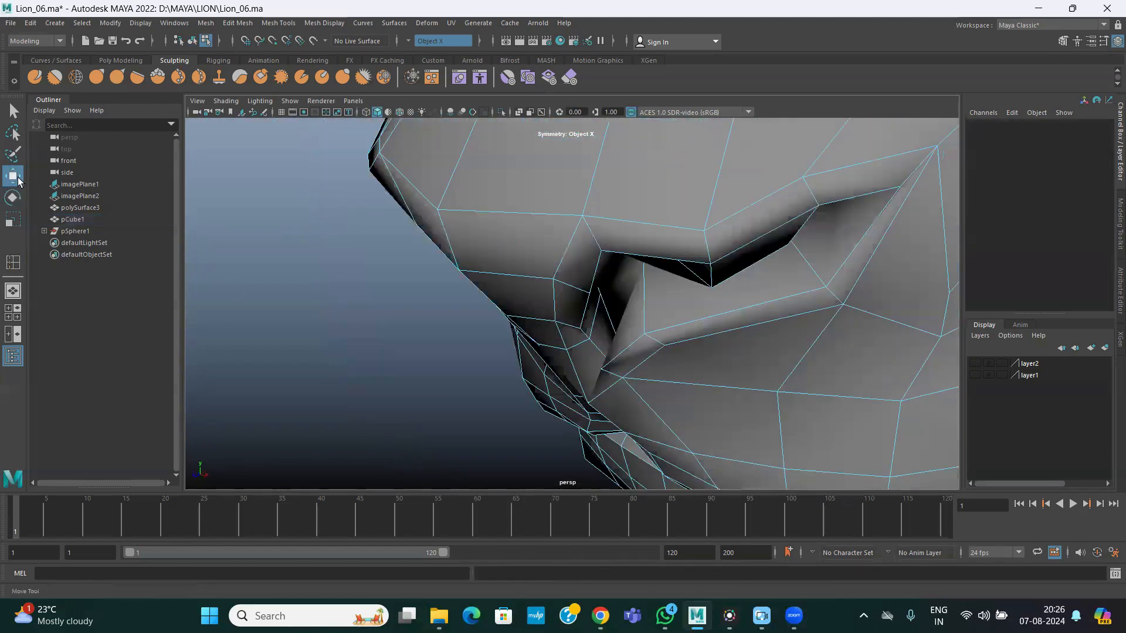
left_click_drag(530, 352, 640, 311, "alt")
left_click(559, 303)
left_click(558, 335)
Check the nose components around the new loops, return to object mode and select the head mesh
right_click_drag(575, 280, 570, 226)
left_click_drag(570, 226, 666, 405, "alt")
scroll(567, 234, "down", 6)
right_click_drag(567, 234, 594, 200)
left_click(710, 309)
left_click_drag(710, 308, 626, 235, "alt")
right_click_drag(620, 242, 626, 210)
right_click_drag(753, 340, 843, 273)
right_click_drag(709, 270, 809, 294)
mouse_move(810, 293)
left_mouse_down("alt")
mouse_move(862, 335)
mouse_move(782, 336)
mouse_move(657, 380)
mouse_move(601, 330)
mouse_move(561, 349)
mouse_move(537, 287)
mouse_move(522, 280)
mouse_move(628, 304)
mouse_move(556, 334)
mouse_move(574, 259)
mouse_move(566, 302)
left_mouse_up("alt")
left_click(536, 300)
Smooth the upper lip and the area below the nose with the Relax sculpting tool
left_click(75, 77)
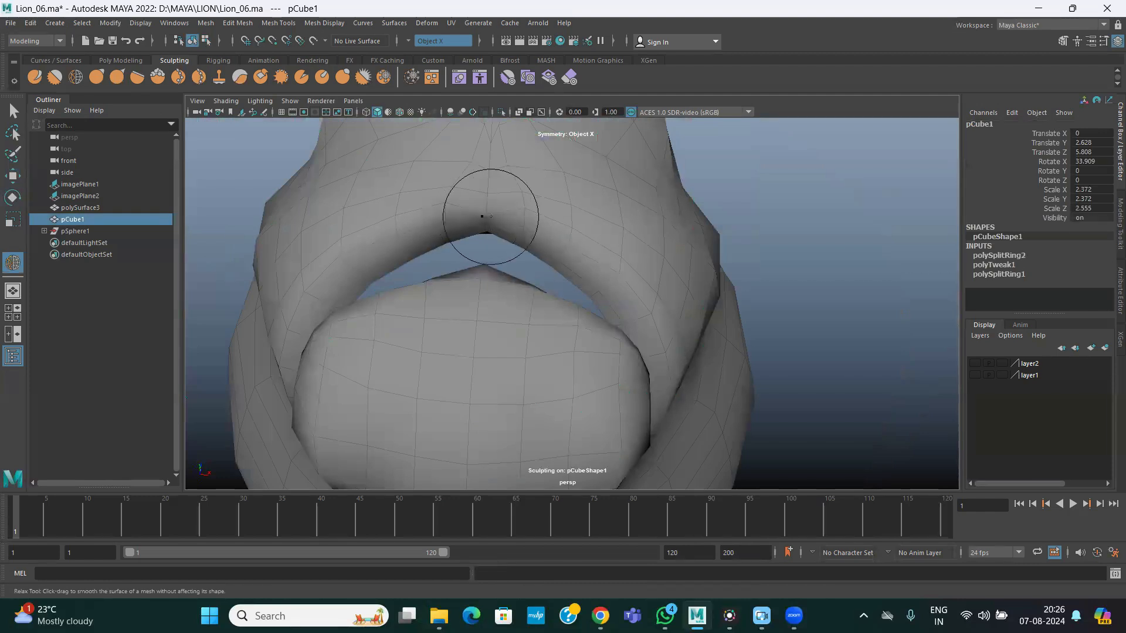
left_click_drag(553, 239, 516, 279, "alt")
right_click_drag(516, 279, 581, 282, "alt")
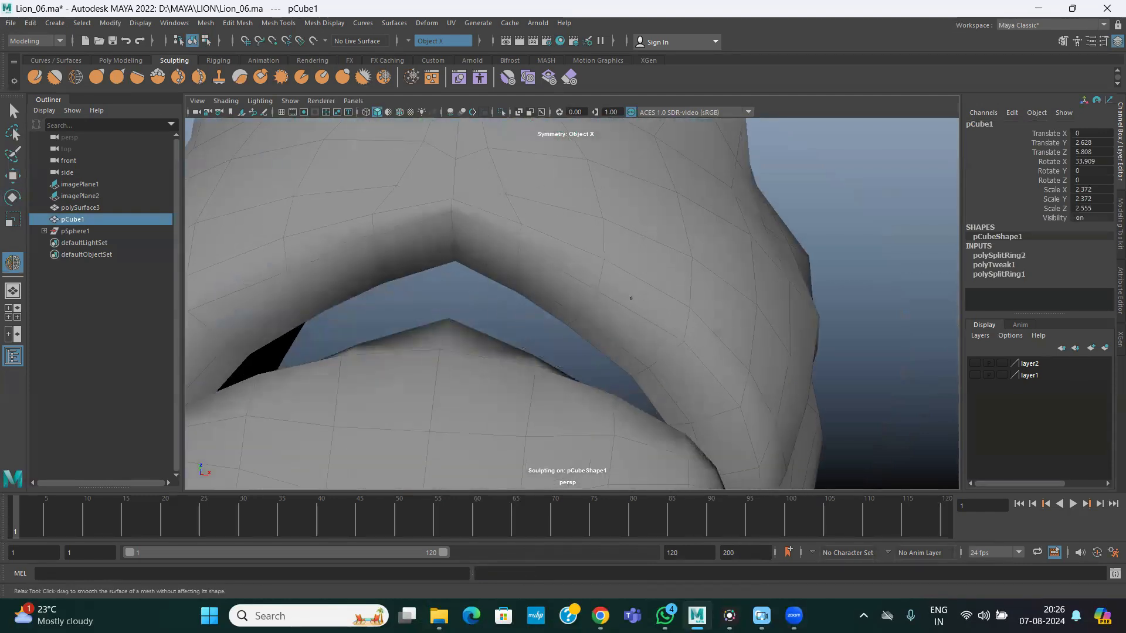
mouse_move(598, 302)
left_mouse_down("alt")
mouse_move(601, 317)
mouse_move(629, 319)
mouse_move(588, 347)
mouse_move(638, 363)
mouse_move(601, 246)
left_mouse_up("alt")
middle_click_drag(600, 246, 624, 359, "alt")
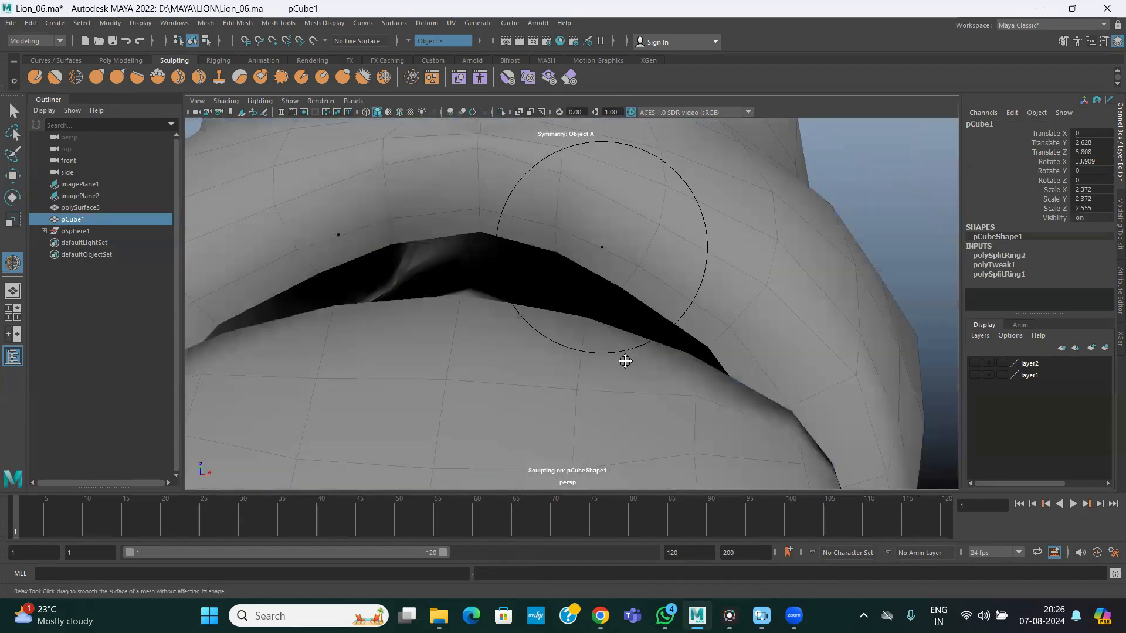
left_click_drag(623, 360, 618, 287, "alt")
middle_click_drag(618, 287, 616, 223, "alt")
scroll(626, 282, "up", 4)
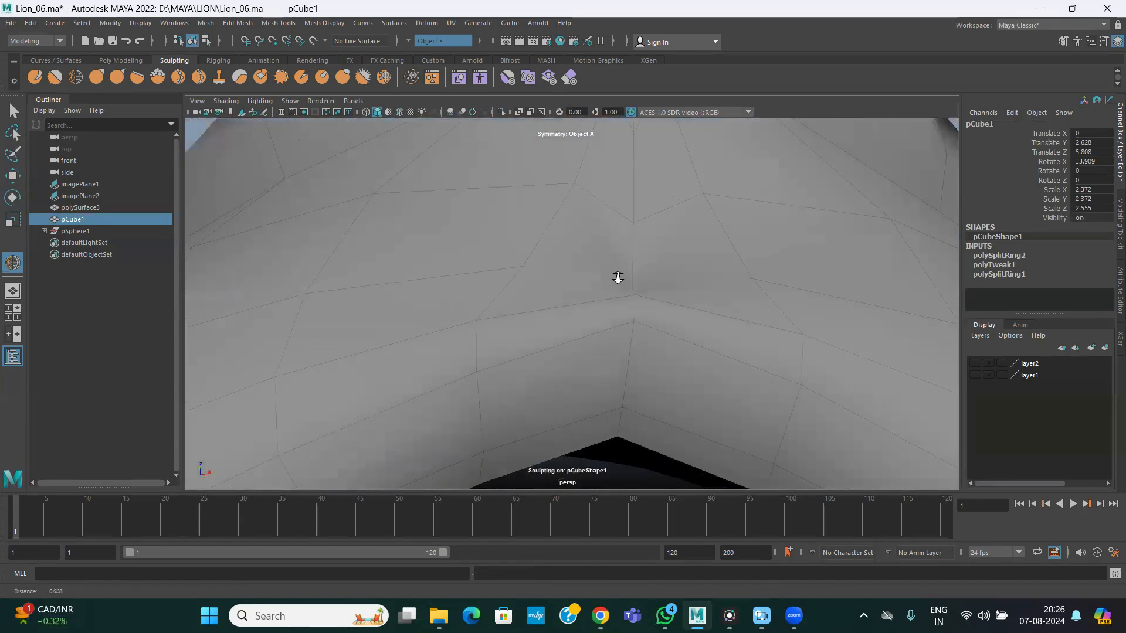
scroll(618, 276, "down", 7)
mouse_move(603, 261)
left_mouse_down("alt")
mouse_move(610, 296)
mouse_move(608, 281)
mouse_move(640, 276)
mouse_move(656, 335)
mouse_move(659, 288)
left_mouse_up("alt")
left_click_drag(795, 318, 771, 359, "alt")
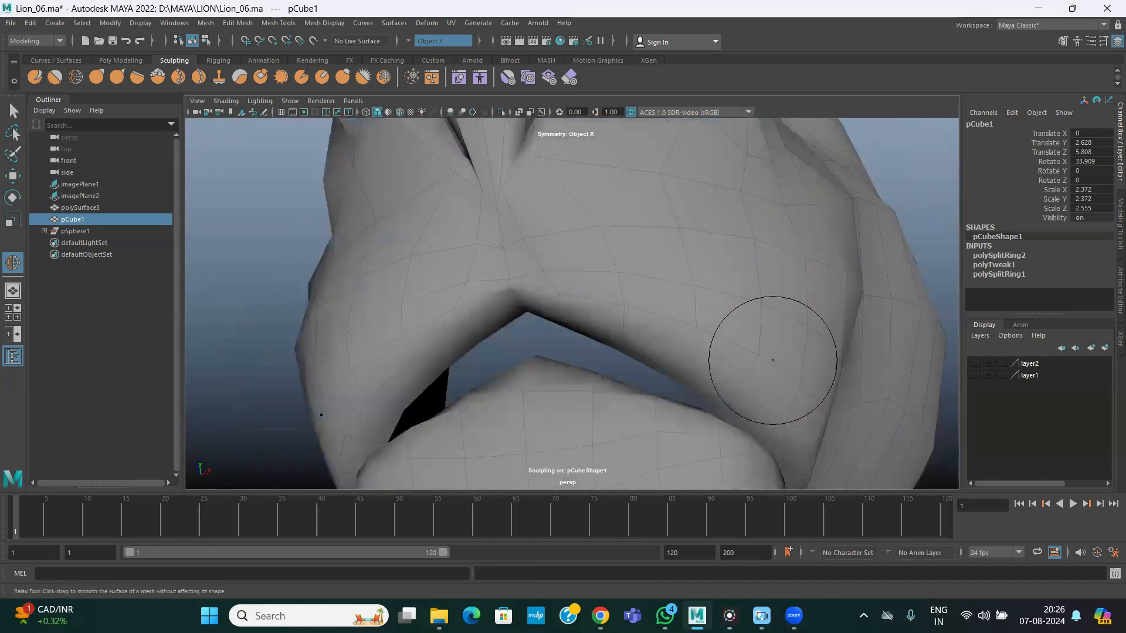
Relax the sides of the muzzle, the mouth corners and the underside of the chin
middle_click_drag(771, 359, 733, 309, "alt")
scroll(698, 376, "up", 2)
left_click_drag(704, 393, 662, 361, "alt")
left_click_drag(480, 386, 536, 325, "alt")
mouse_move(421, 335)
left_mouse_down("alt")
mouse_move(445, 258)
mouse_move(389, 299)
mouse_move(543, 339)
mouse_move(589, 334)
left_mouse_up("alt")
mouse_move(628, 290)
left_mouse_down("alt")
mouse_move(637, 311)
mouse_move(547, 322)
mouse_move(698, 336)
mouse_move(899, 322)
left_mouse_up("alt")
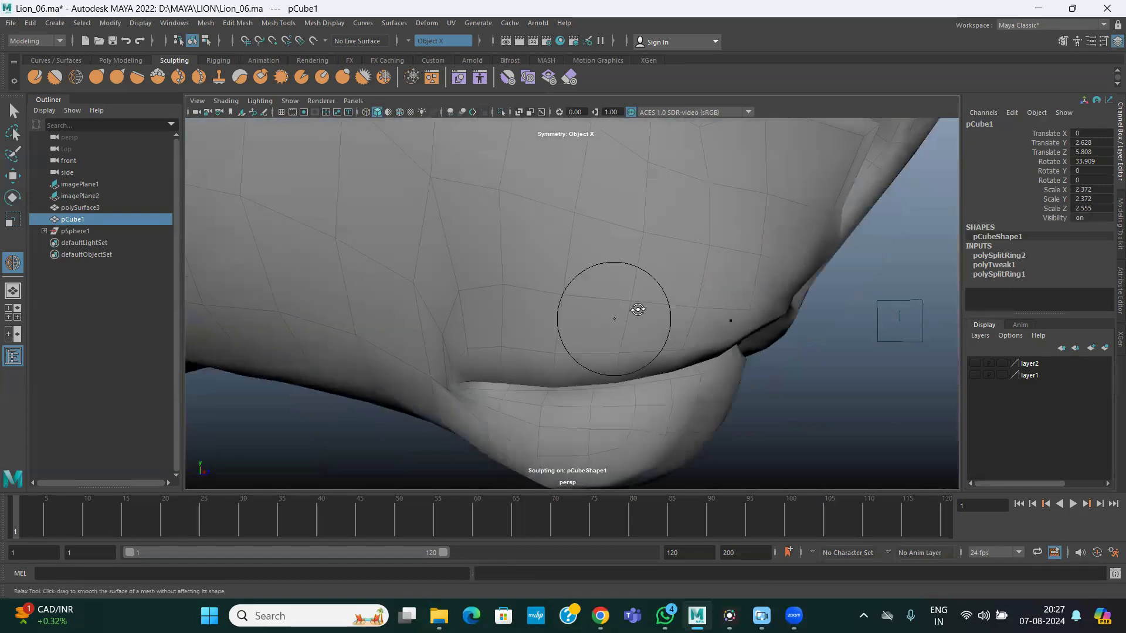
left_click_drag(566, 293, 602, 253, "alt")
mouse_move(469, 365)
left_mouse_down("alt")
mouse_move(460, 346)
mouse_move(495, 372)
mouse_move(460, 329)
mouse_move(491, 322)
left_mouse_up("alt")
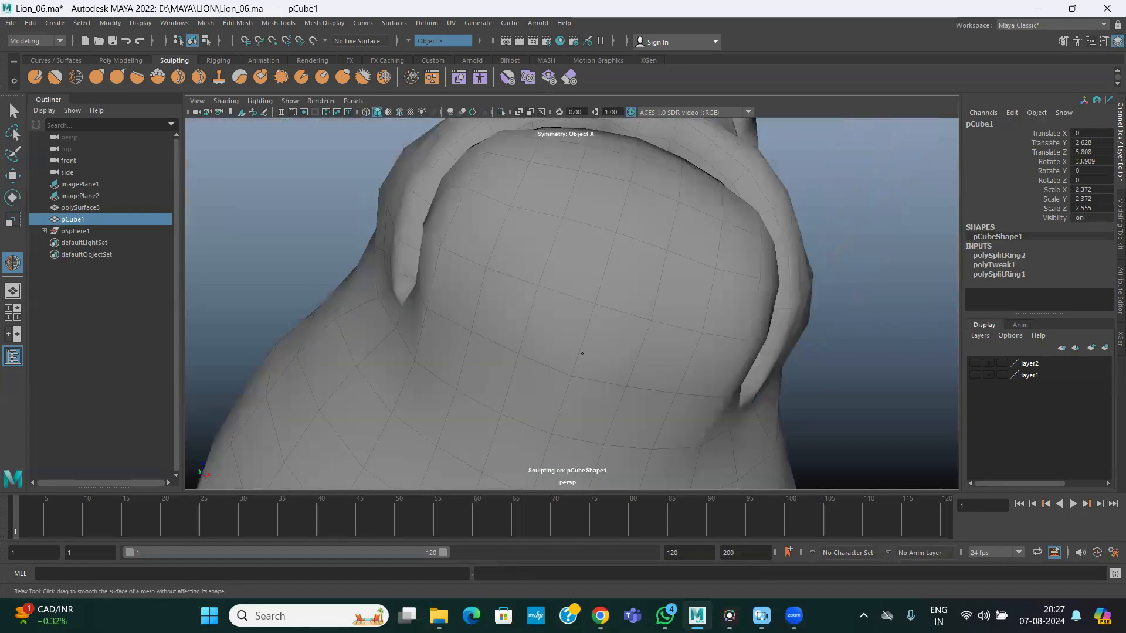
left_click_drag(577, 376, 516, 328, "alt")
Reshape the chin and lower jaw outline with the Grab sculpting tool
left_click(12, 176)
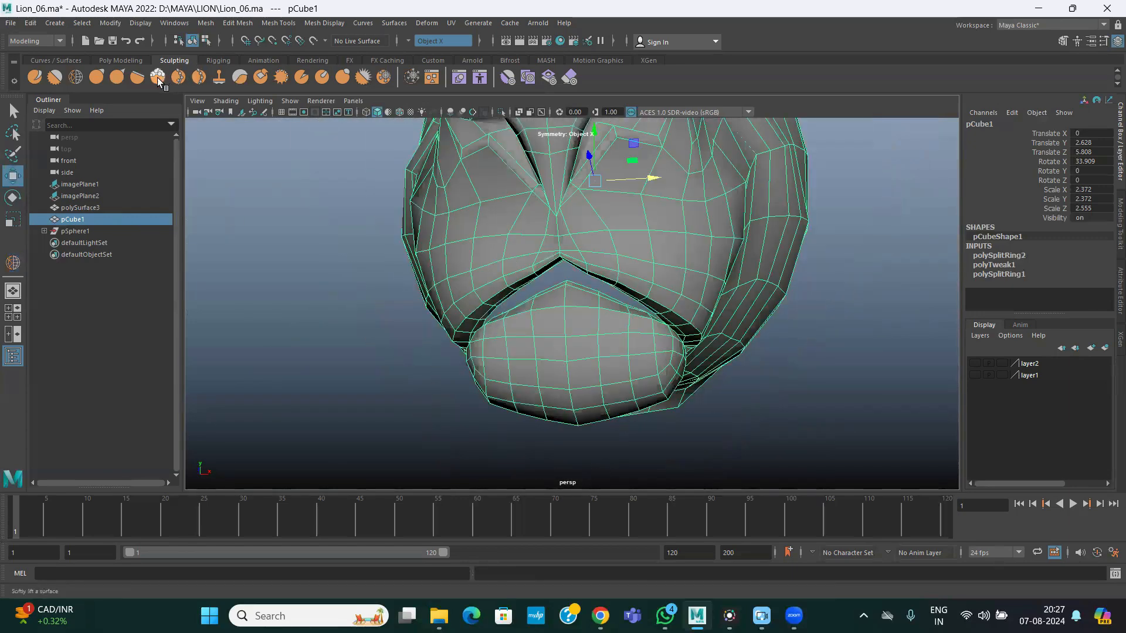
left_click(96, 77)
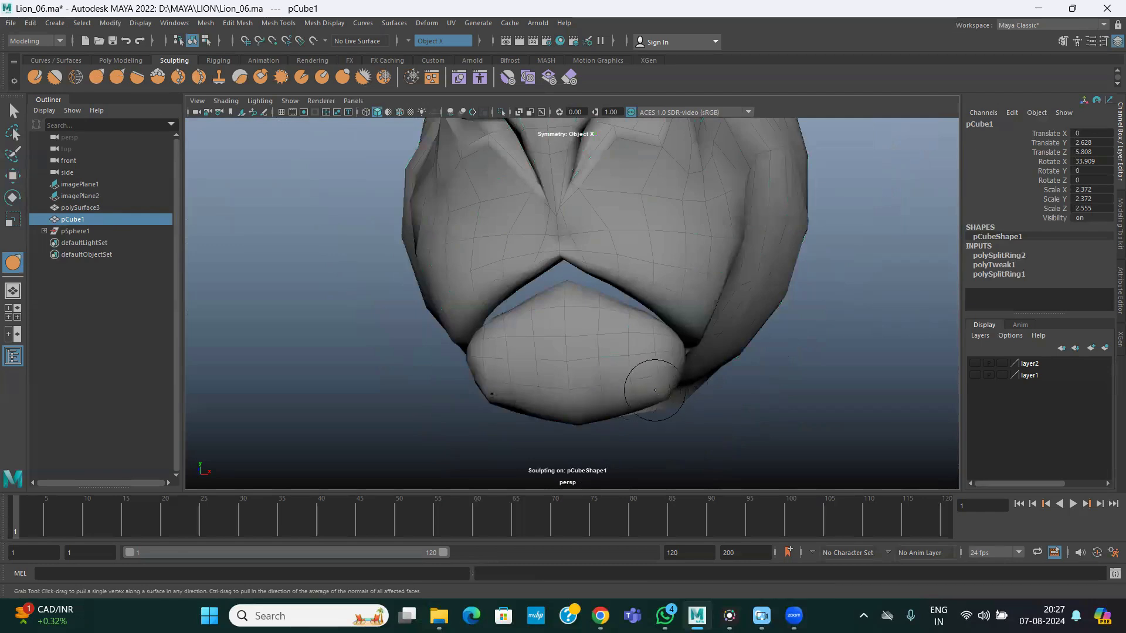
mouse_move(658, 406)
left_mouse_down("alt")
mouse_move(689, 404)
mouse_move(665, 398)
mouse_move(645, 324)
mouse_move(657, 218)
mouse_move(622, 333)
left_mouse_up("alt")
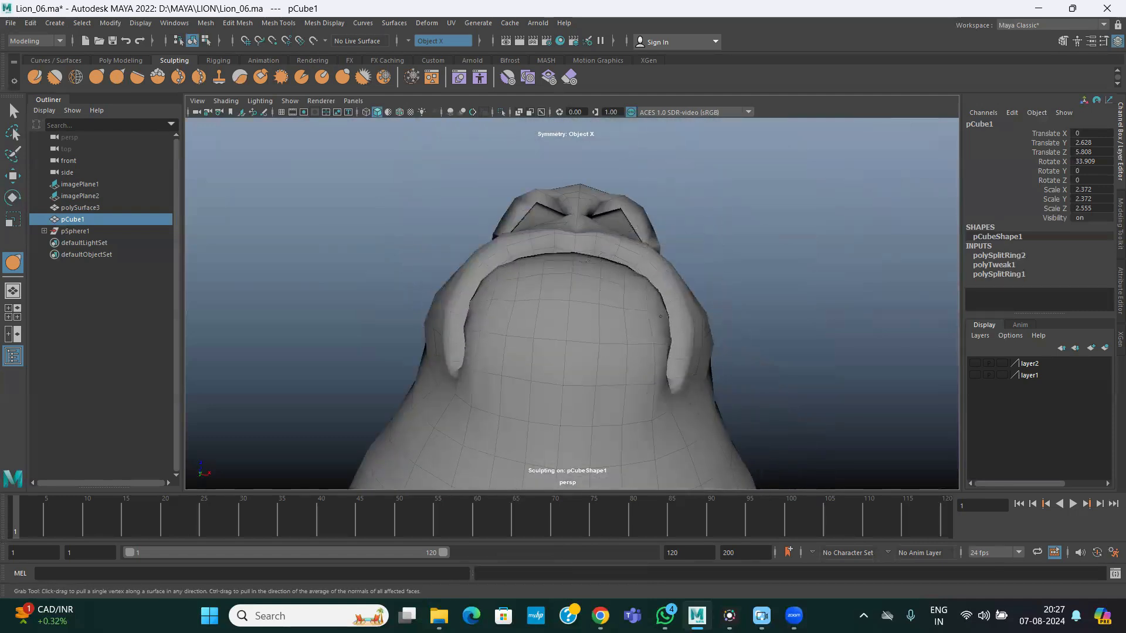
left_click_drag(572, 374, 505, 345, "alt")
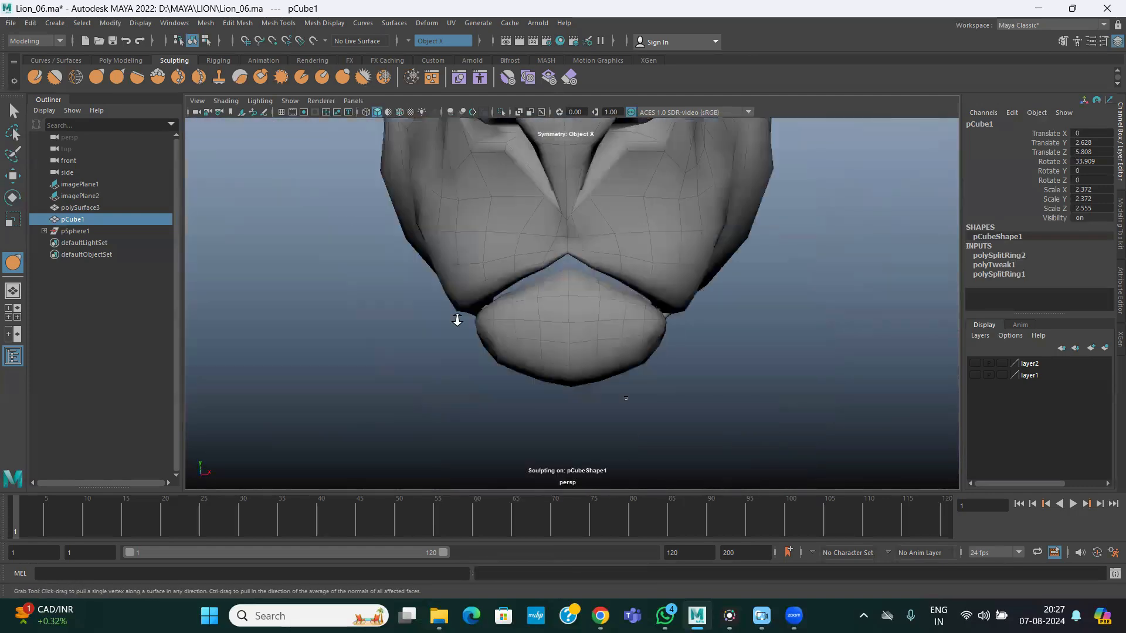
right_click_drag(505, 345, 465, 374, "alt")
left_click_drag(465, 375, 493, 397, "alt")
mouse_move(492, 397)
right_mouse_down("alt")
mouse_move(466, 375)
mouse_move(492, 389)
right_mouse_up("alt")
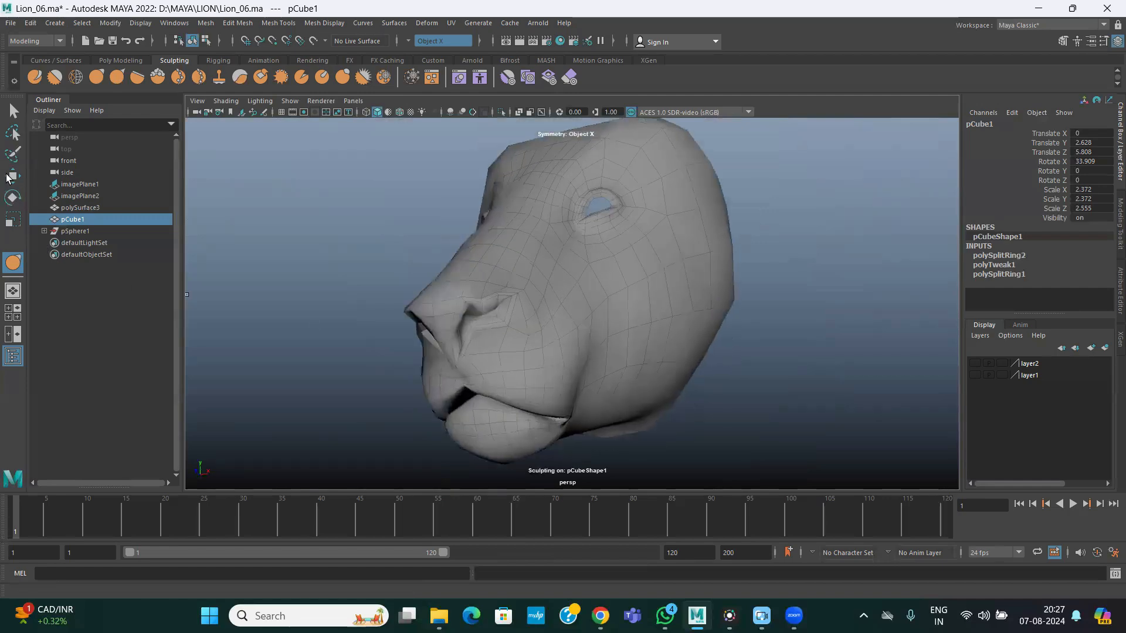
Switch back to the Relax sculpting tool and smooth the muzzle and cheek around the mouth
left_click(12, 176)
mouse_move(533, 345)
left_mouse_down("alt")
mouse_move(593, 410)
mouse_move(548, 417)
mouse_move(598, 410)
mouse_move(605, 370)
mouse_move(621, 374)
left_mouse_up("alt")
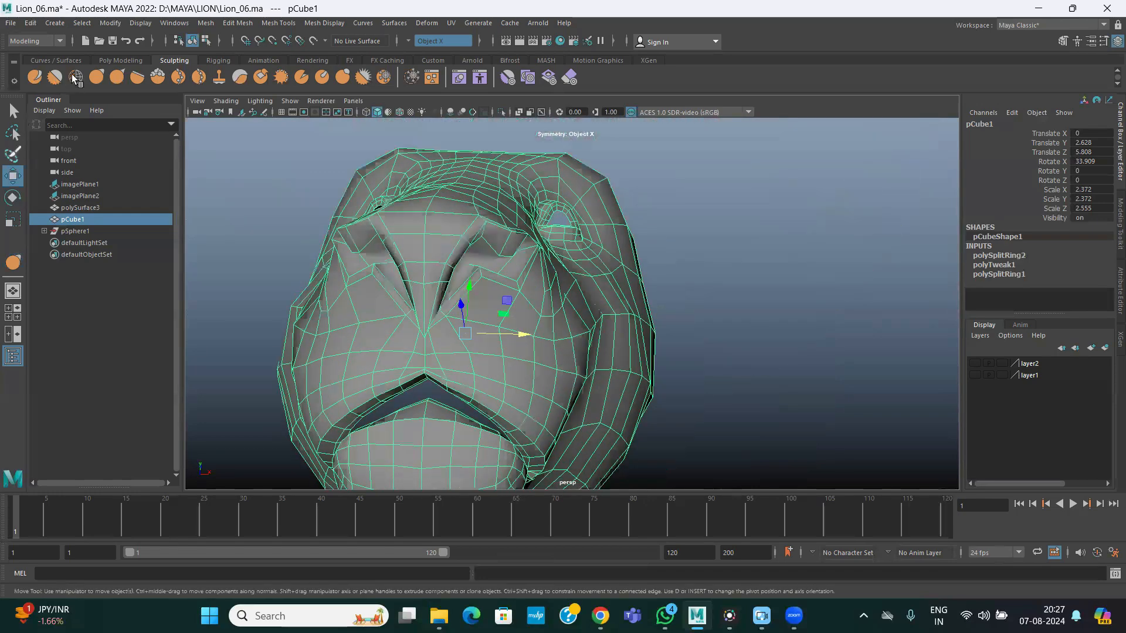
left_click(76, 78)
left_click_drag(527, 350, 665, 365, "alt")
left_click_drag(650, 404, 578, 369, "alt")
Switch from sculpting to the Move tool and soften all edges of the lion head mesh
left_click(13, 175)
left_click(688, 385)
left_click(571, 343)
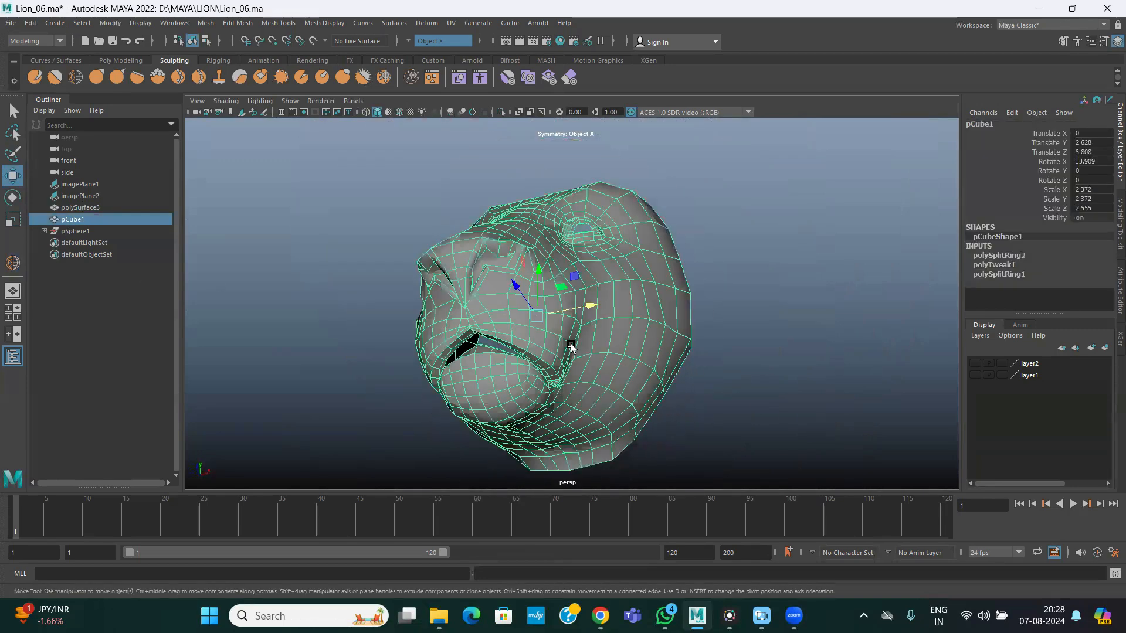
left_click(279, 24)
mouse_move(333, 23)
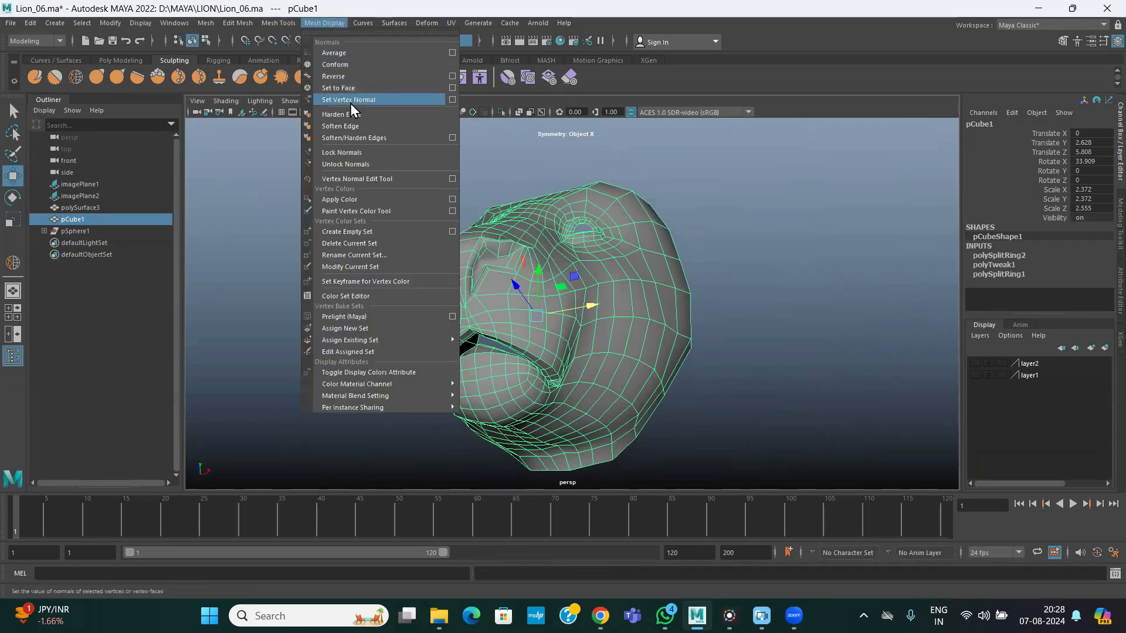
left_click(347, 124)
left_click(772, 307)
Inspect the softened head's shading from several angles, toggling the layer1 and layer2 visibility for a comparison
left_click_drag(772, 307, 614, 335, "alt")
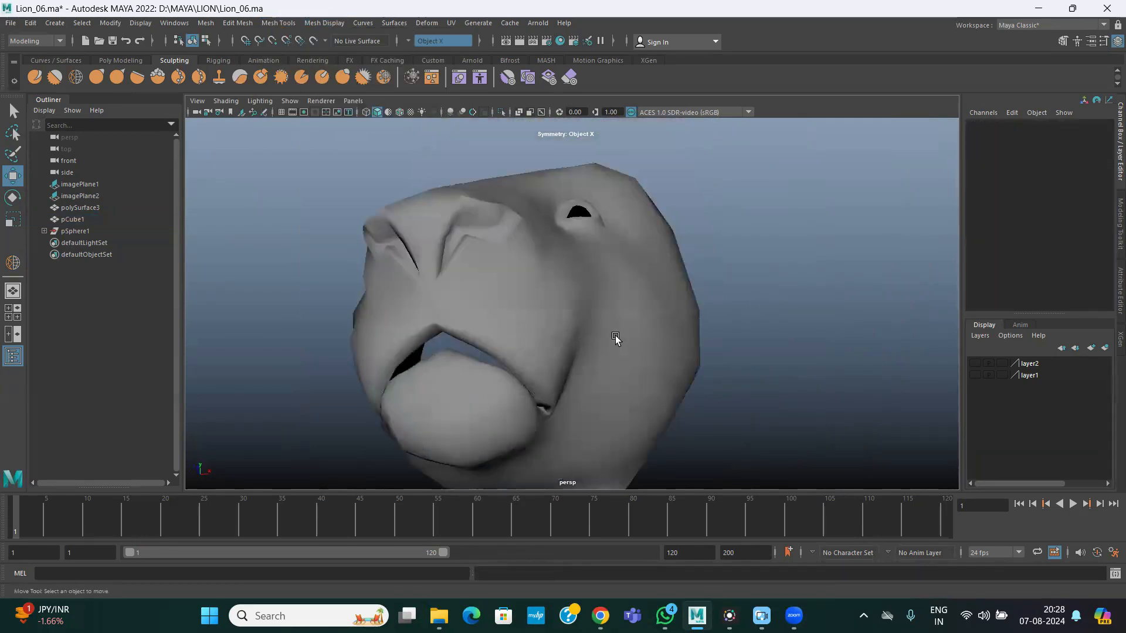
left_click(536, 322)
left_click_drag(536, 321, 511, 323, "alt")
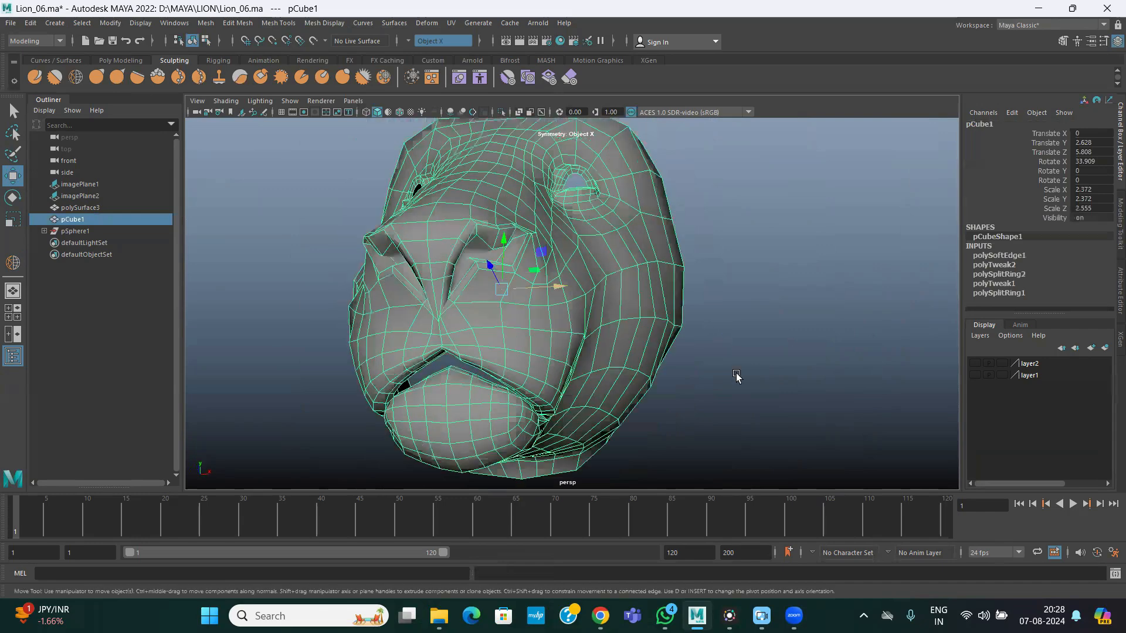
left_click(736, 376)
left_click_drag(736, 376, 603, 355, "alt")
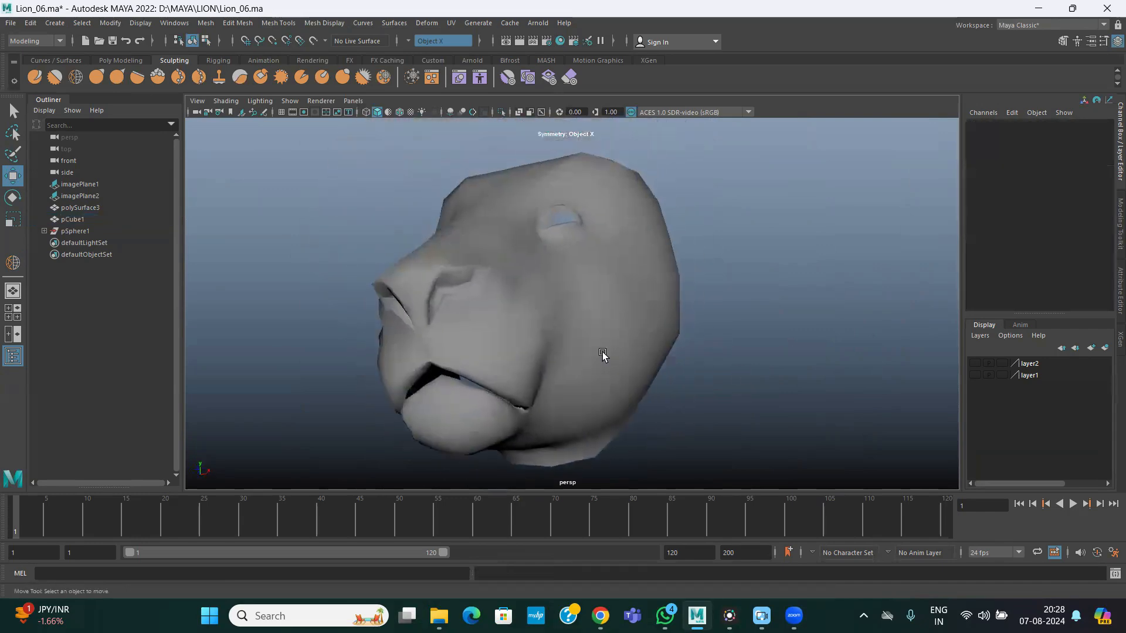
left_click(974, 375)
left_click(974, 363)
left_click_drag(807, 393, 661, 274, "alt")
left_click(975, 376)
left_click(975, 363)
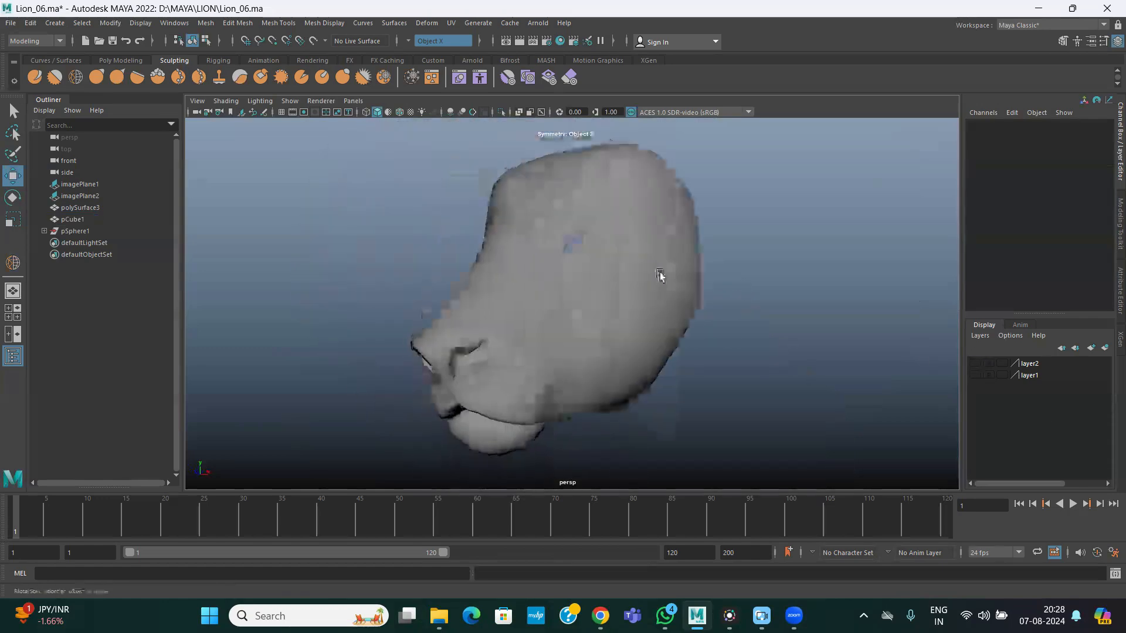
Compare the head's wireframe with the lion photo in the front view and examine its muzzle and cheek in perspective
key("space")
key("space")
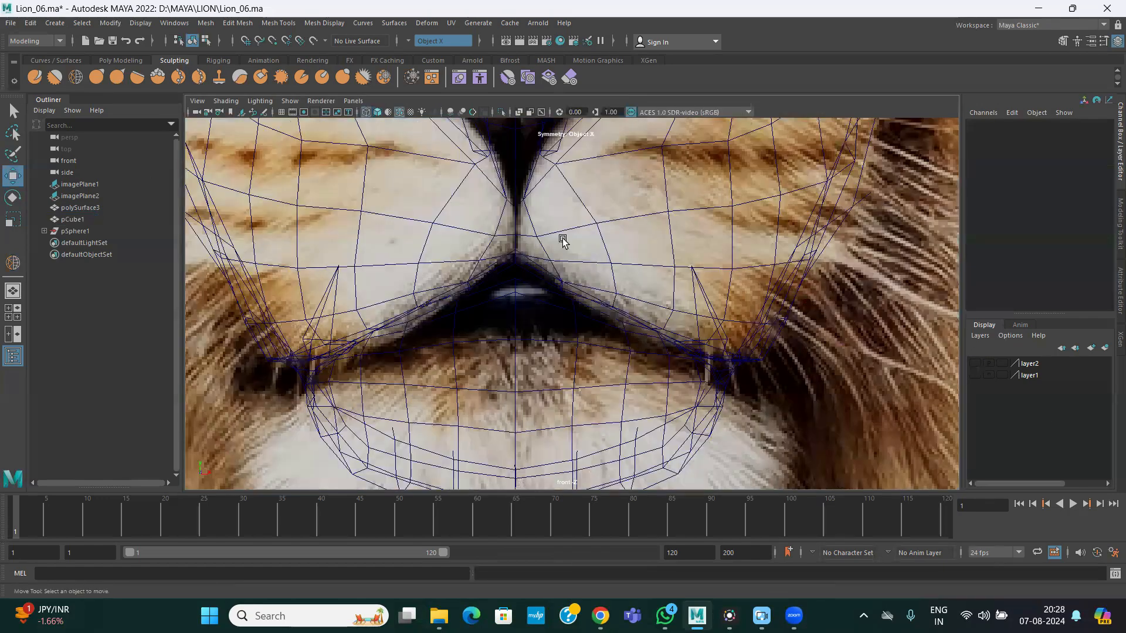
scroll(518, 337, "down", 10)
middle_click_drag(557, 213, 551, 245, "alt")
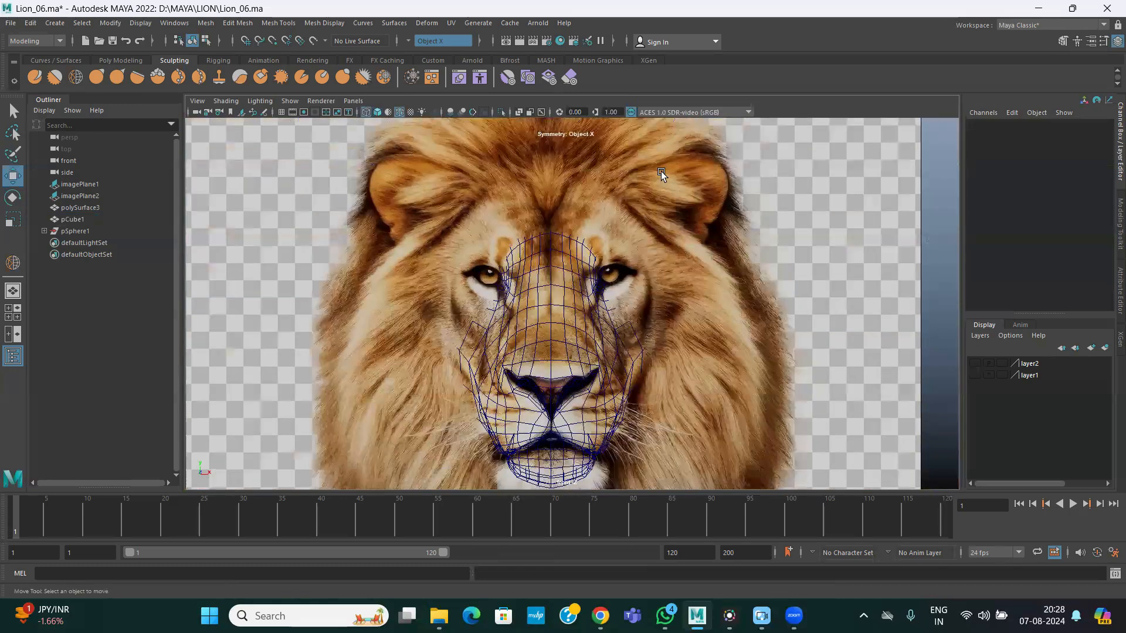
left_click(576, 249)
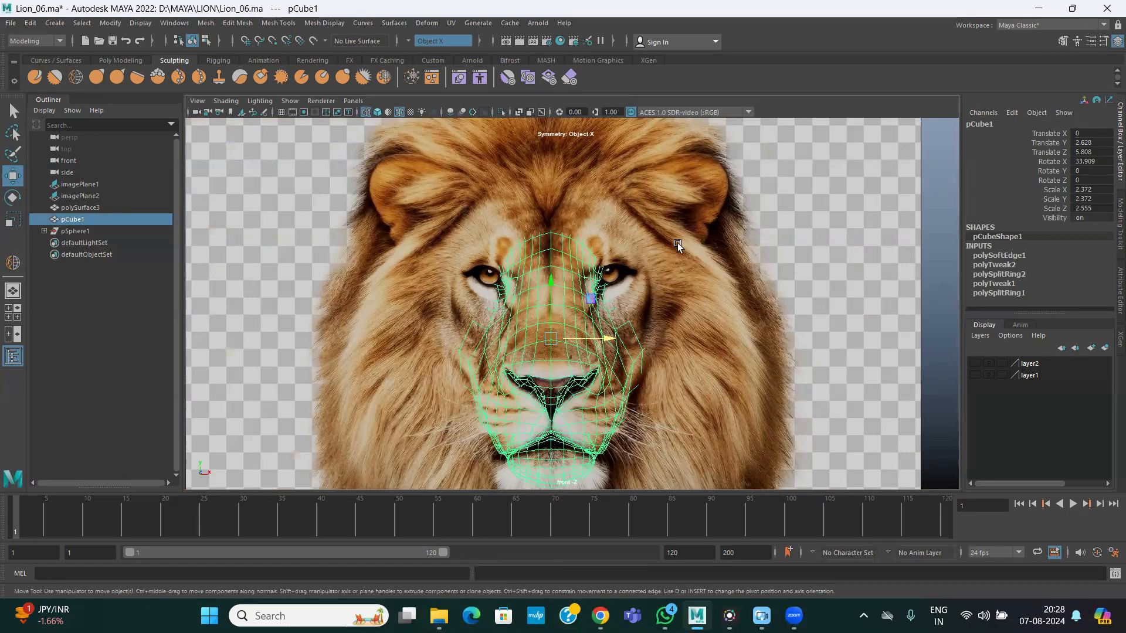
key("space")
key("space")
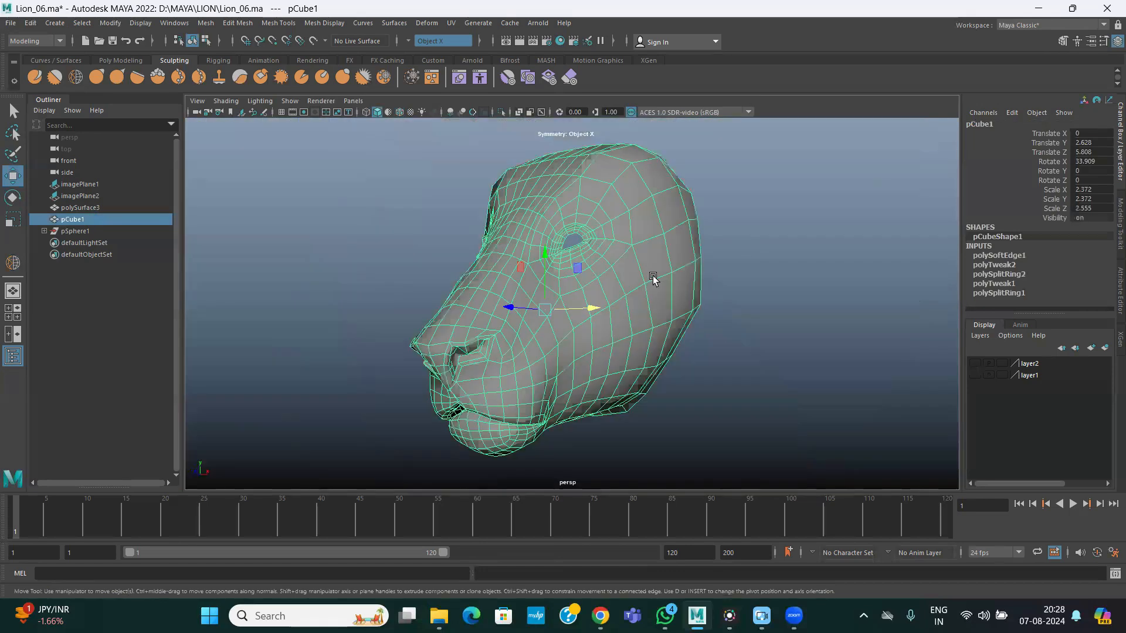
left_click_drag(653, 277, 697, 314, "alt")
right_click_drag(697, 313, 750, 286, "alt")
mouse_move(689, 275)
left_mouse_down("alt")
mouse_move(672, 285)
mouse_move(664, 377)
left_mouse_up("alt")
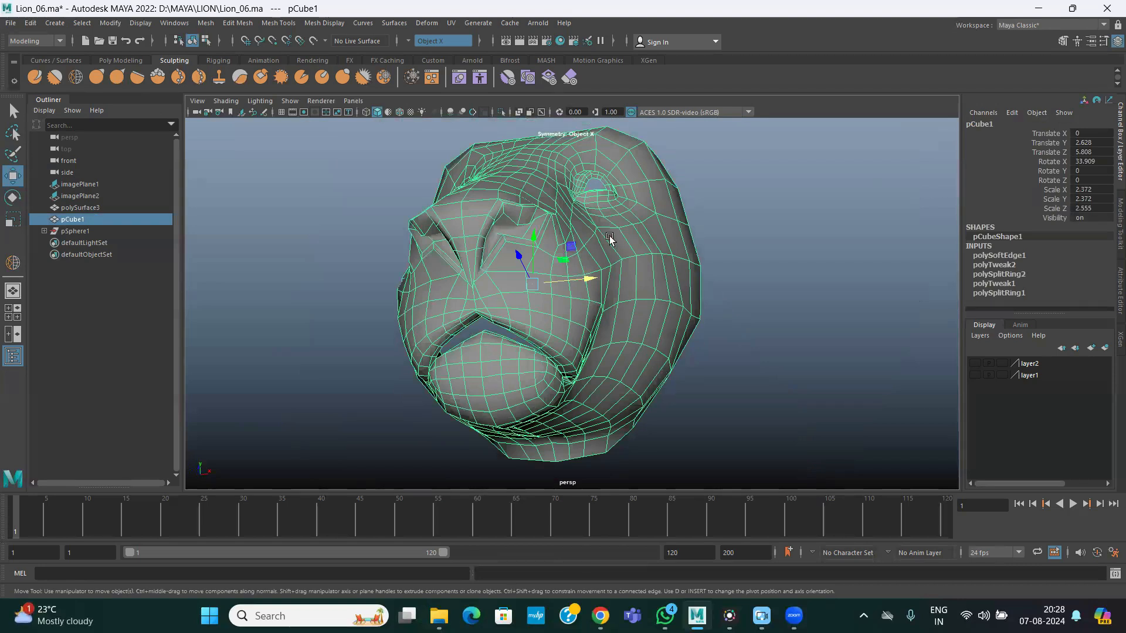